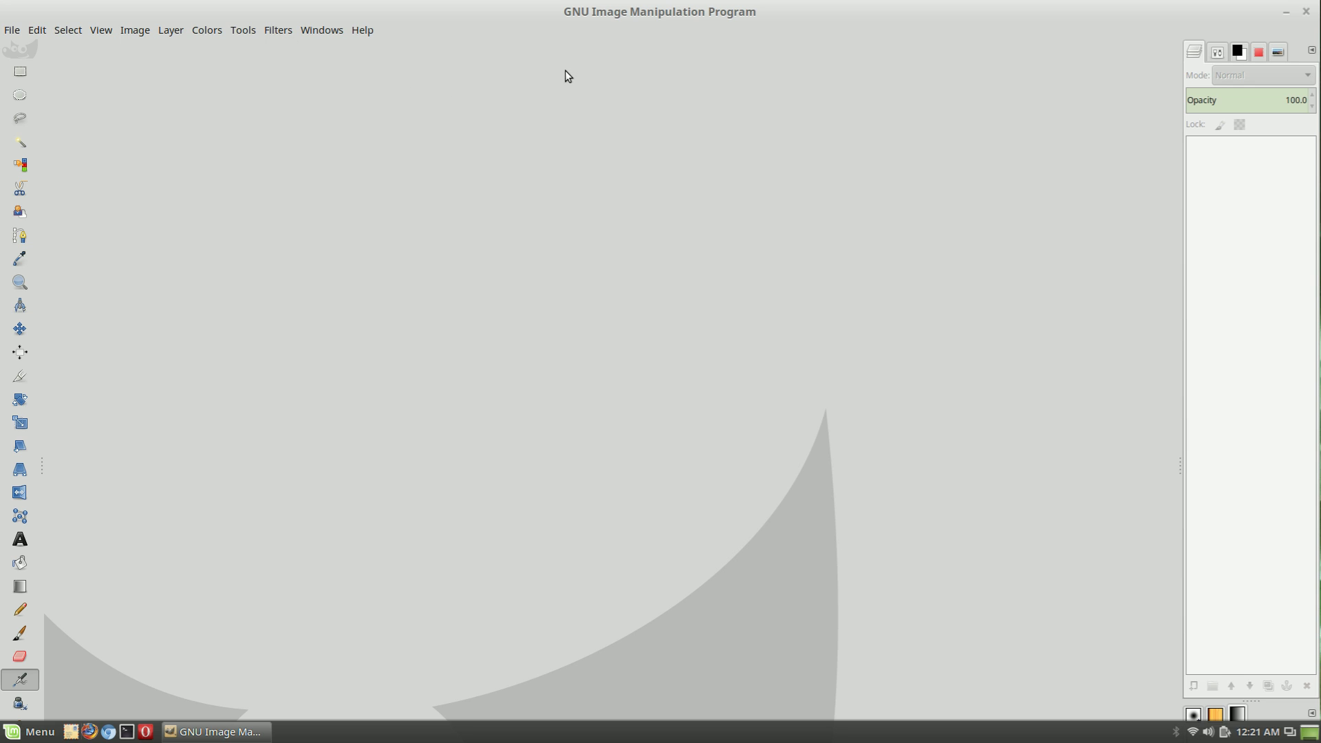
left_click(332, 33)
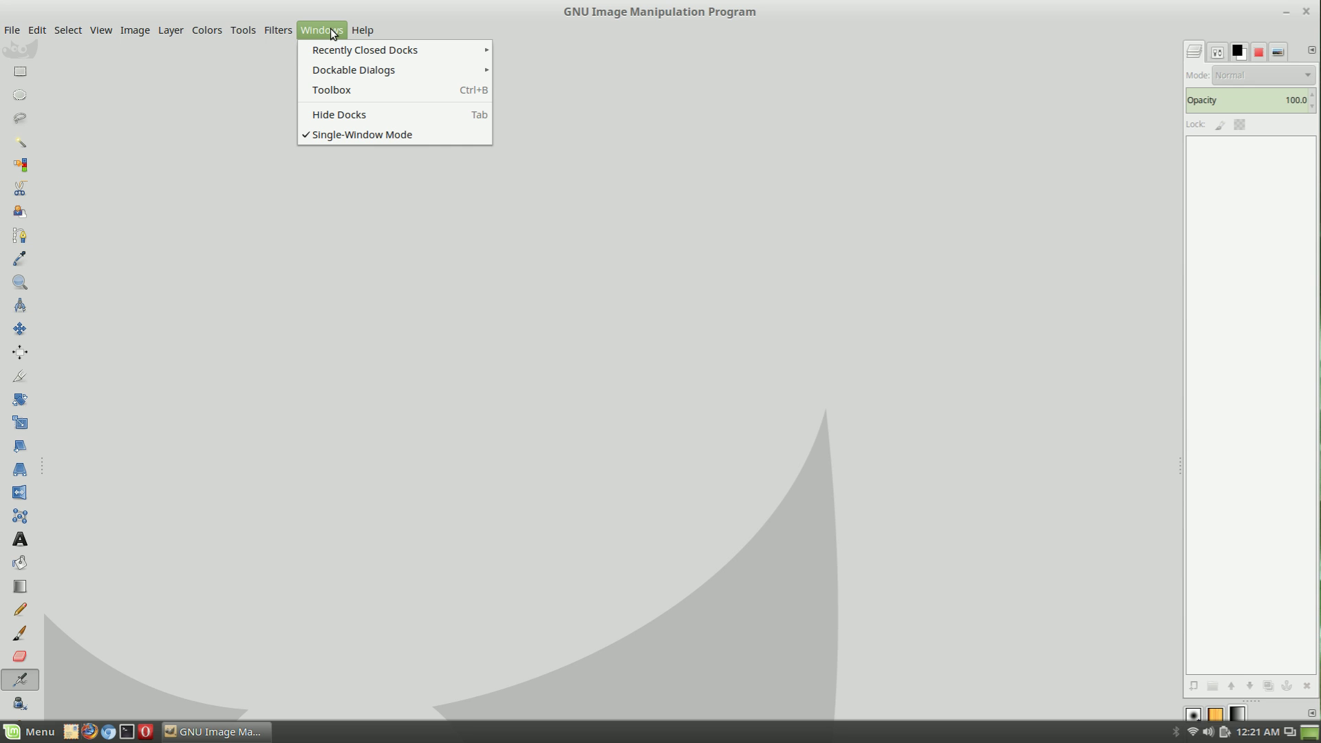
left_click(355, 136)
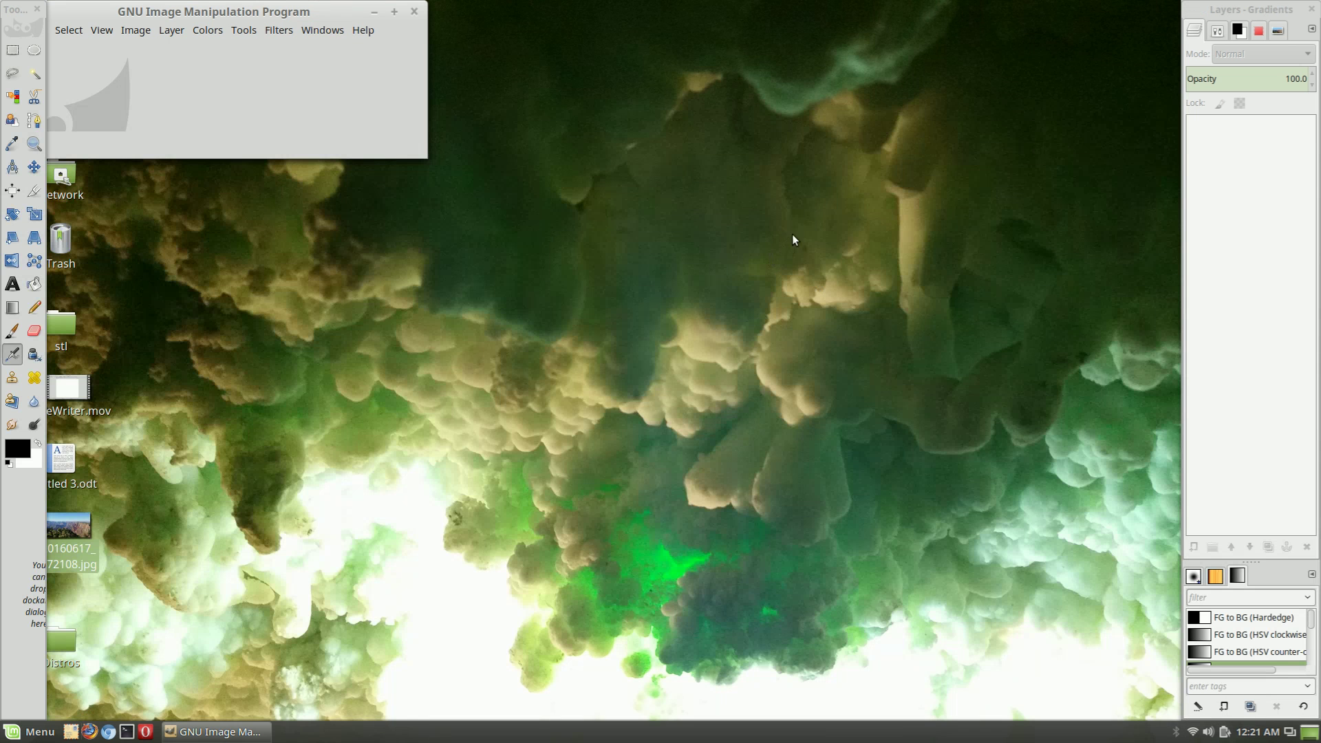
left_click_drag(257, 13, 475, 94)
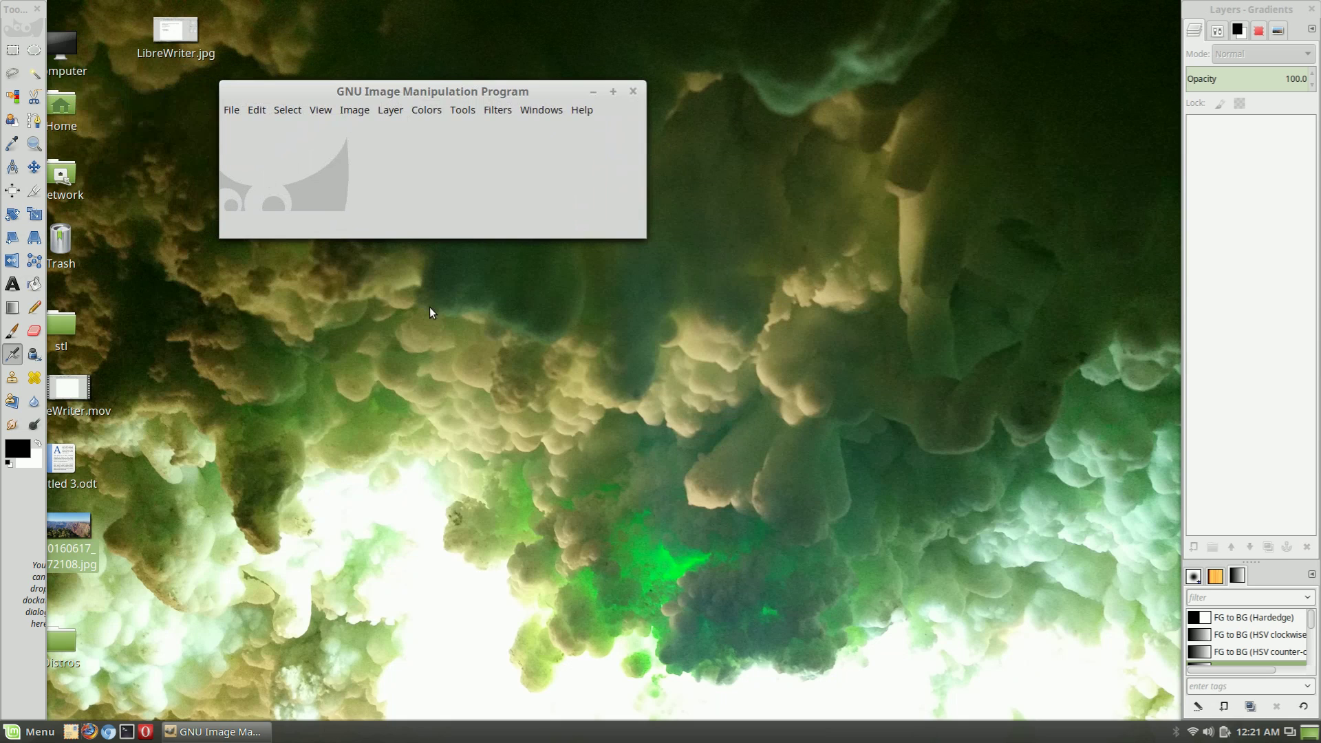
left_click(1268, 11)
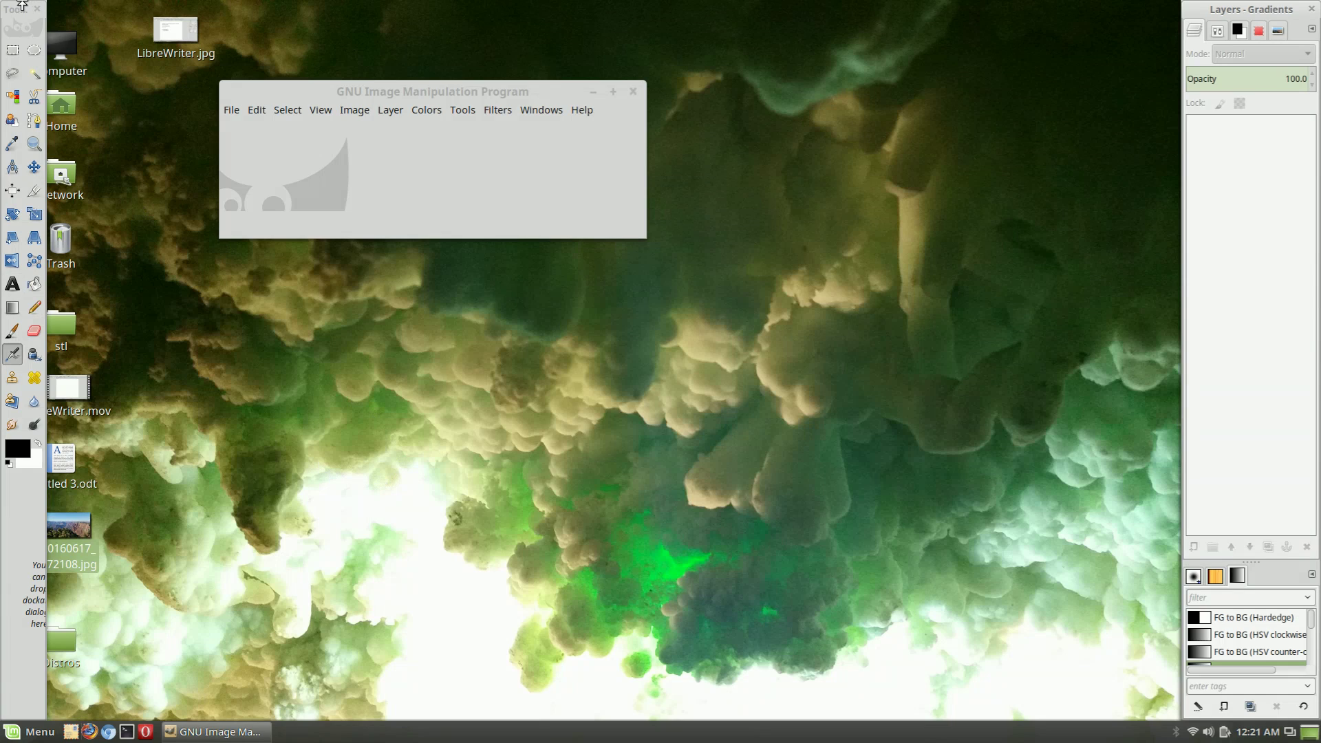
left_click_drag(380, 88, 385, 57)
left_click(546, 79)
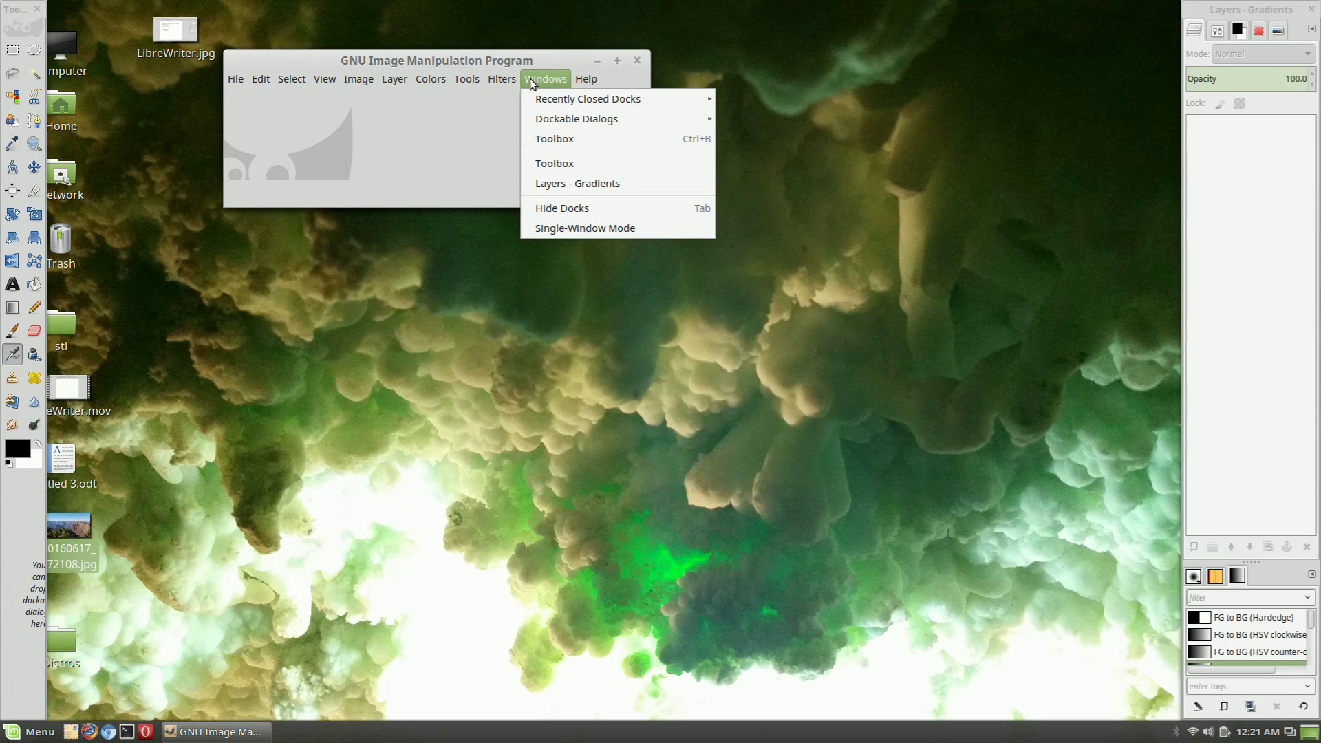
left_click(585, 228)
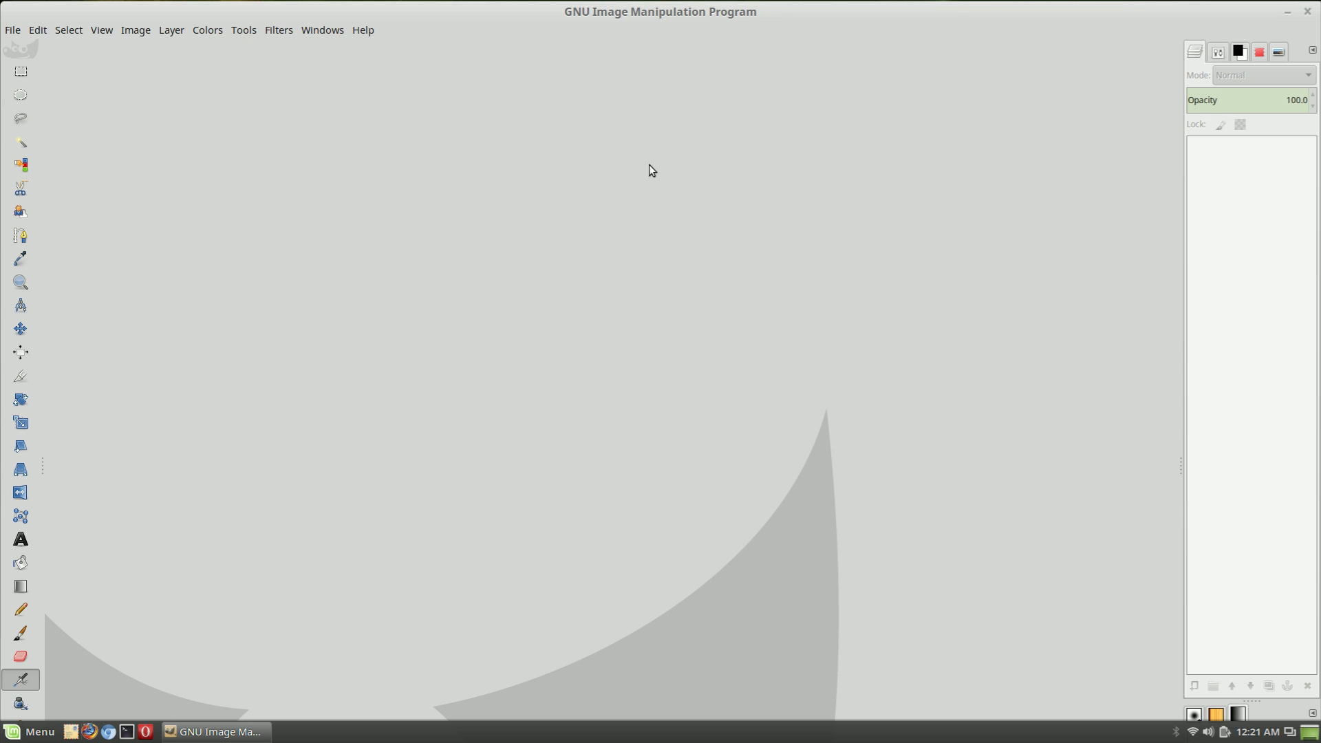
Compare the Small and Default themes in Preferences, keep Default, and maximize the GIMP window
left_click(38, 30)
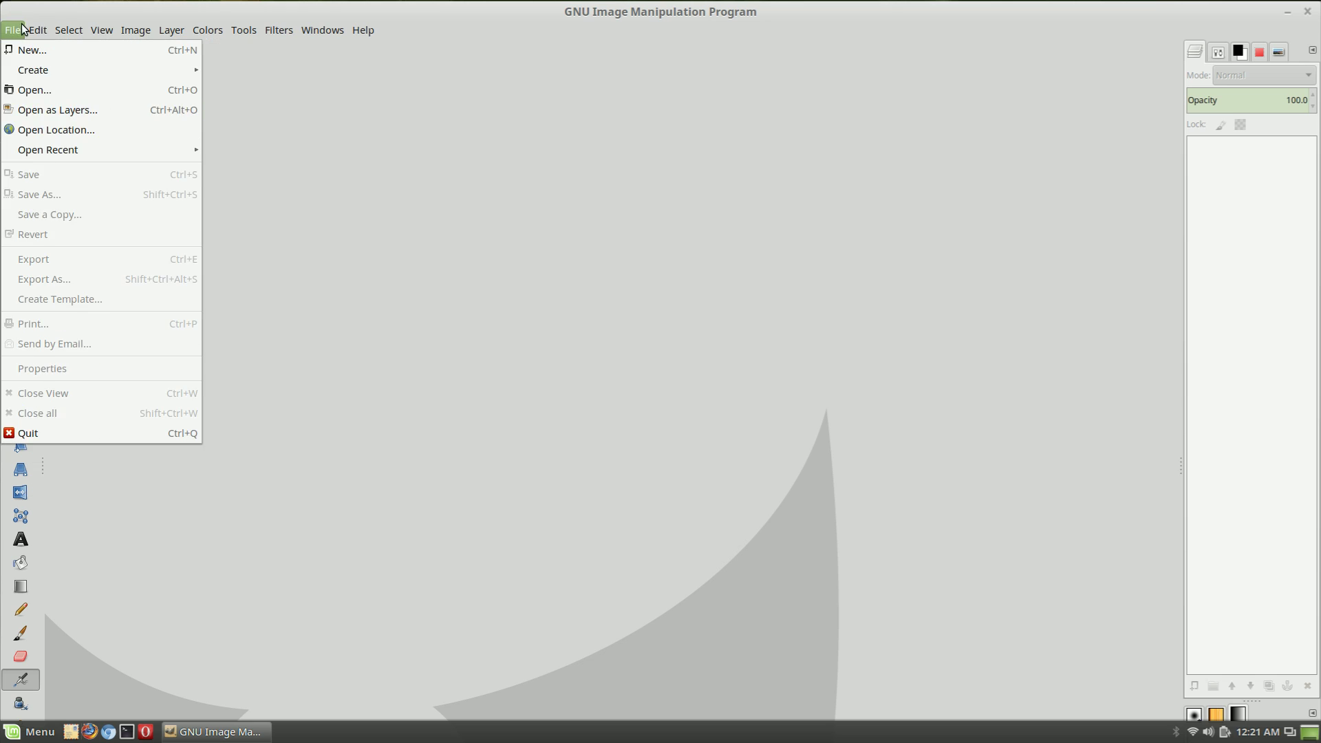
left_click(84, 404)
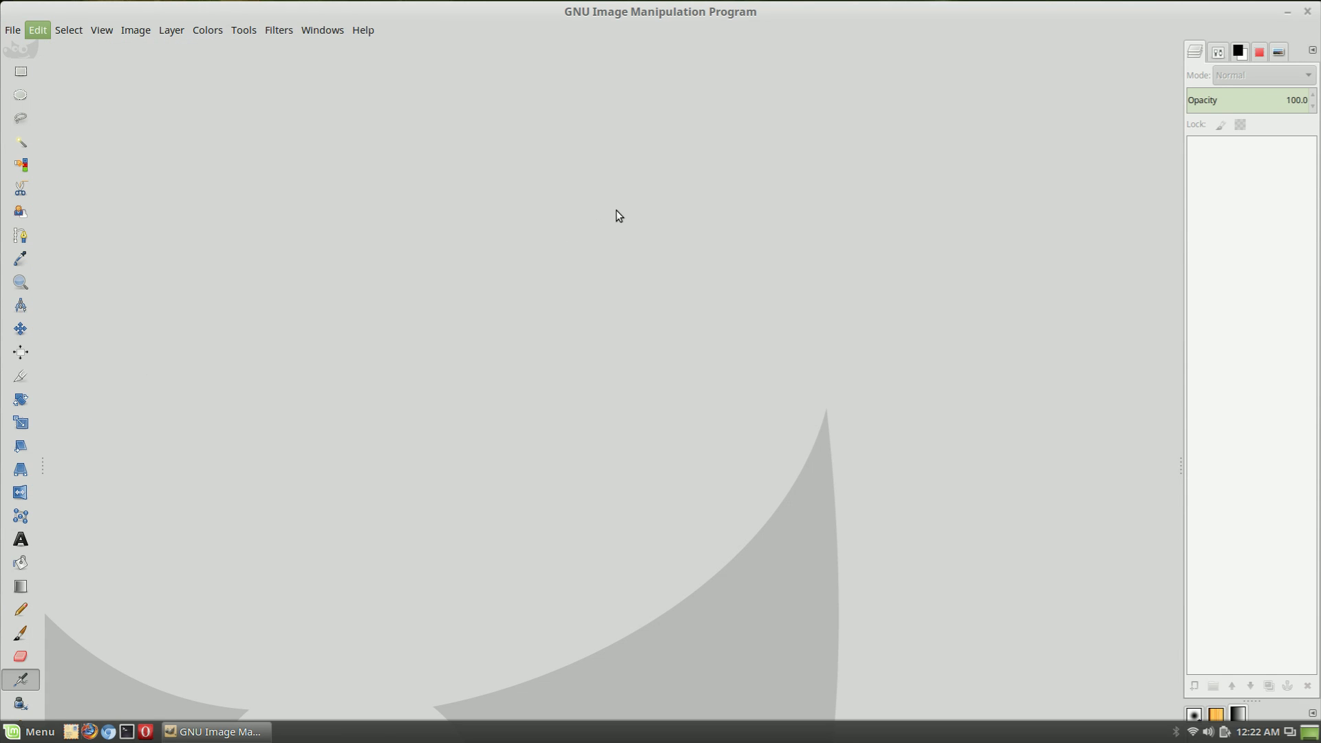
left_click(421, 190)
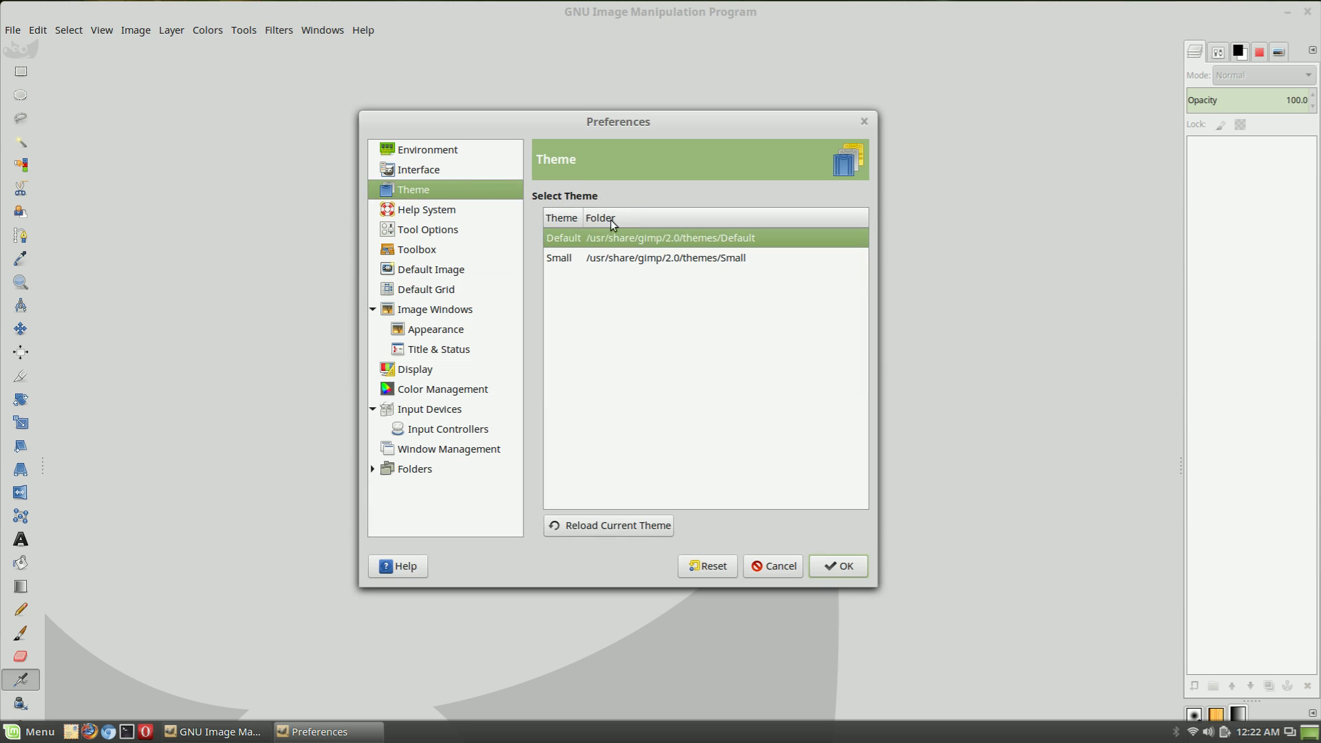
left_click(559, 259)
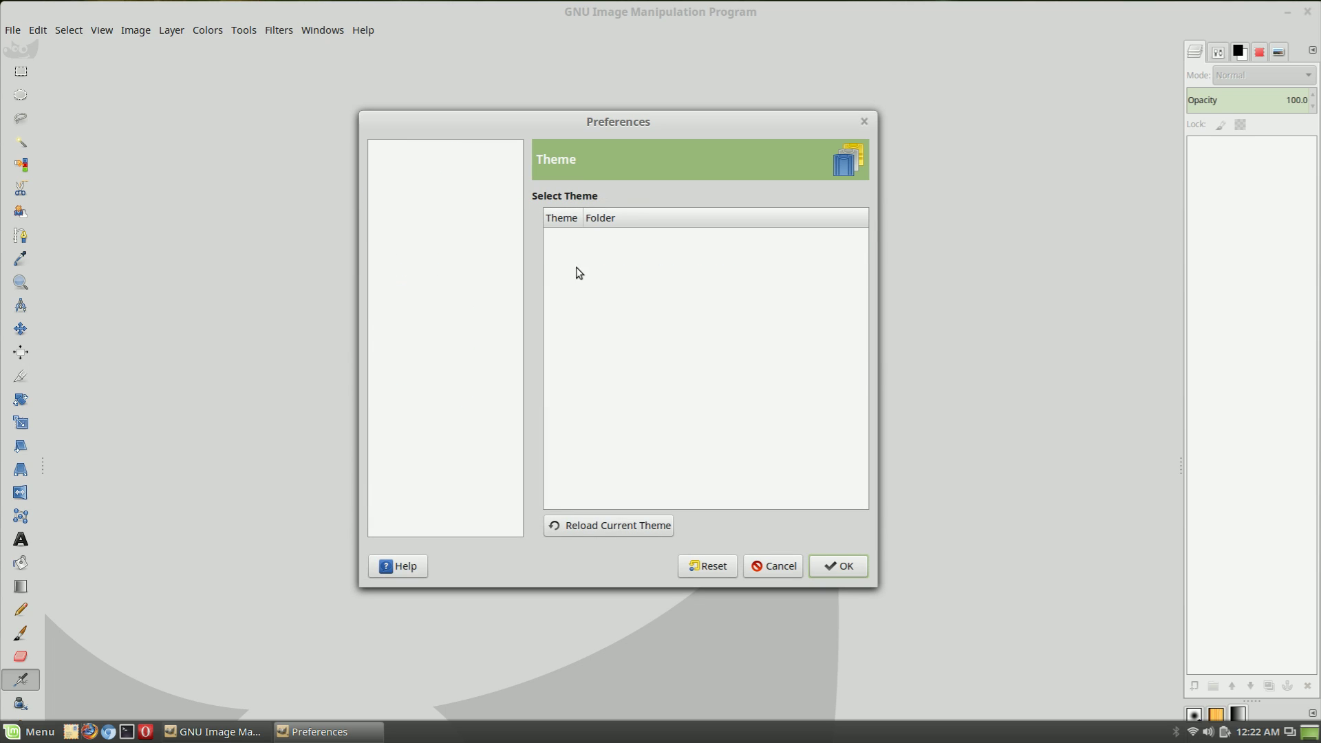
left_click(578, 236)
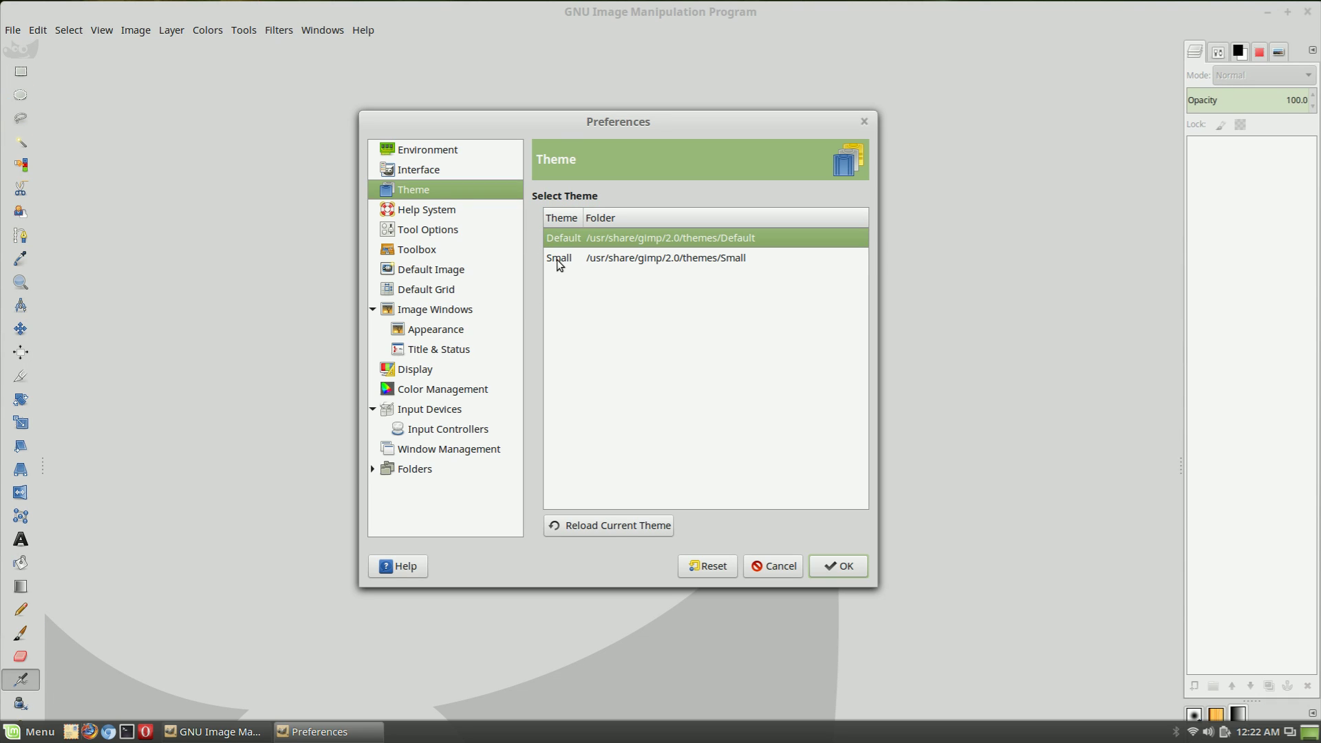
left_click(558, 260)
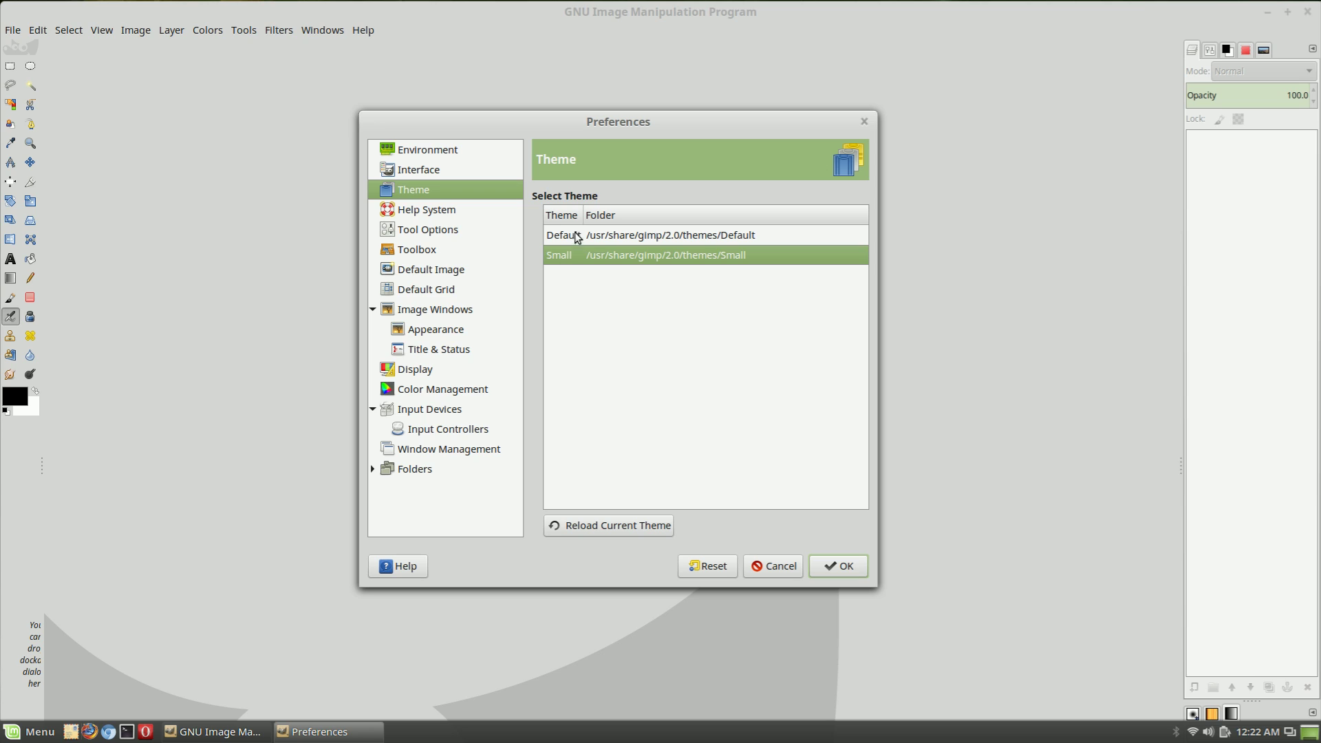
left_click(568, 238)
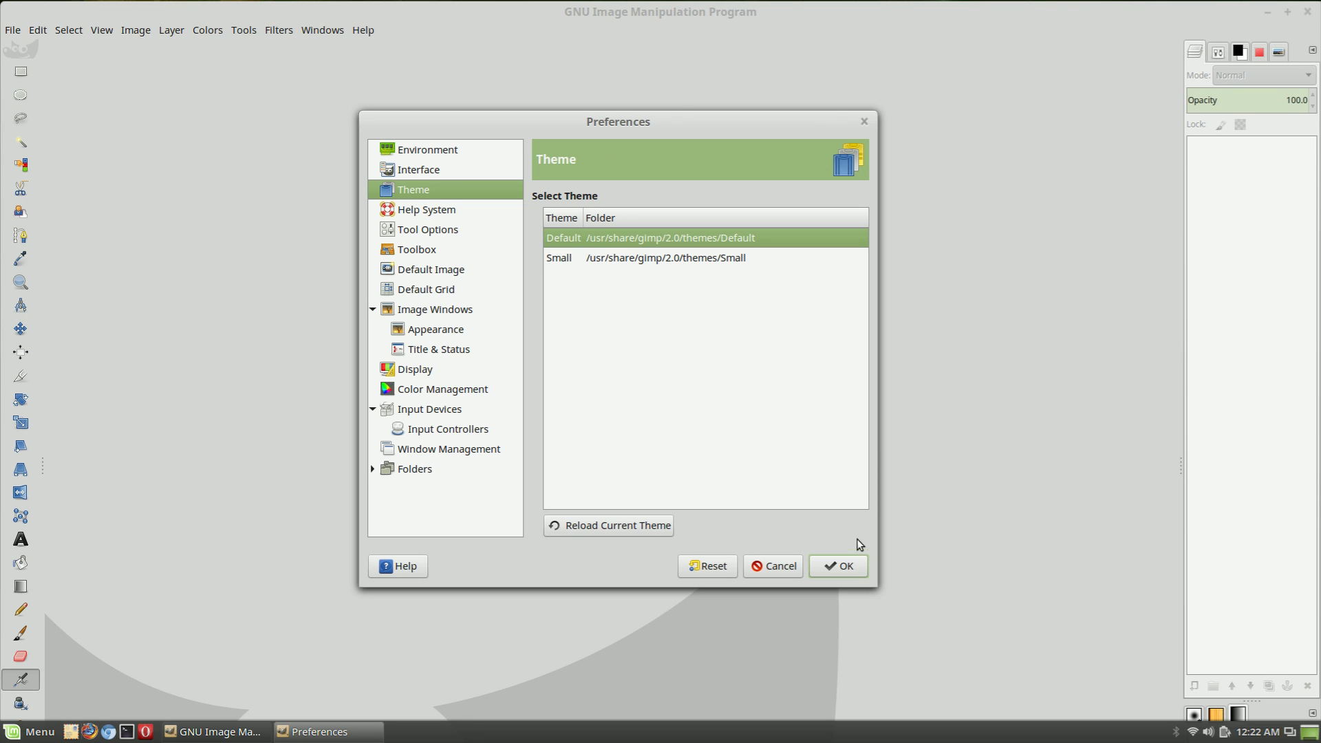
left_click(855, 567)
left_click(1290, 12)
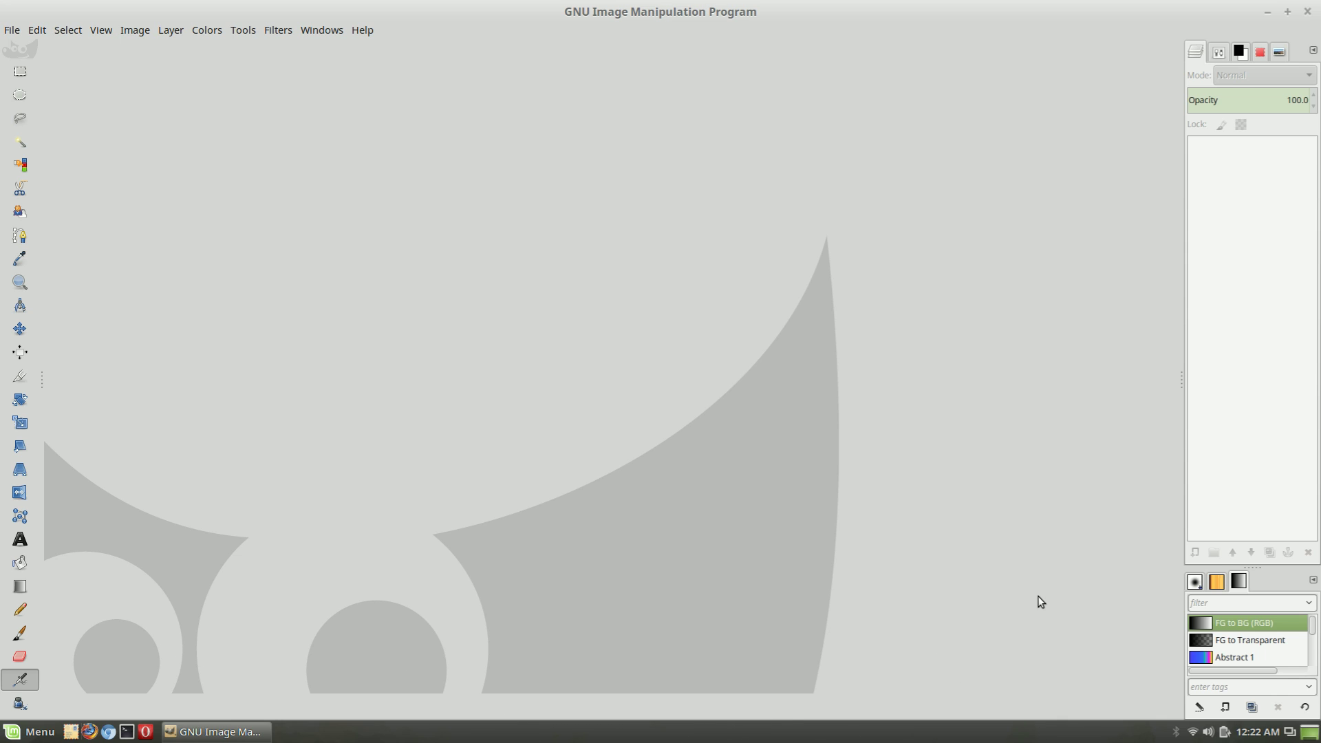
Open 20160617_172108.jpg from the Desktop folder
left_click(13, 31)
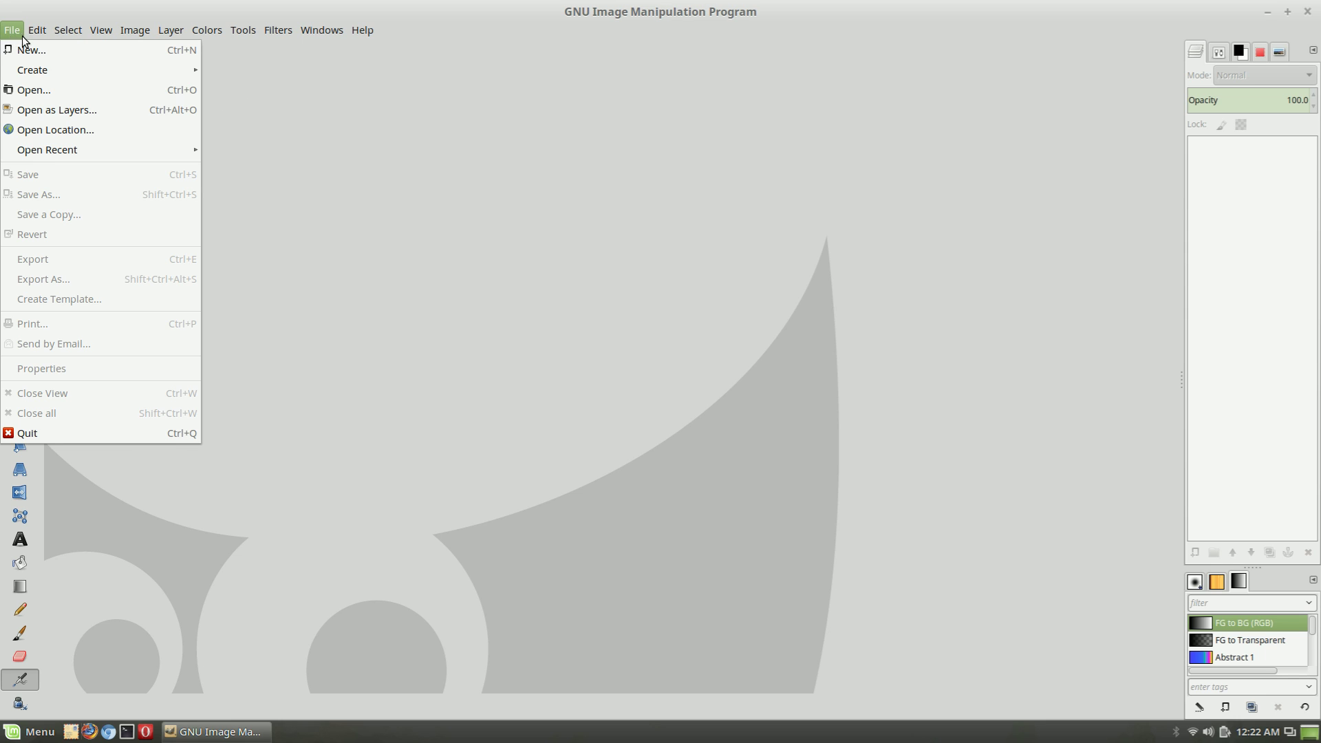
left_click(23, 90)
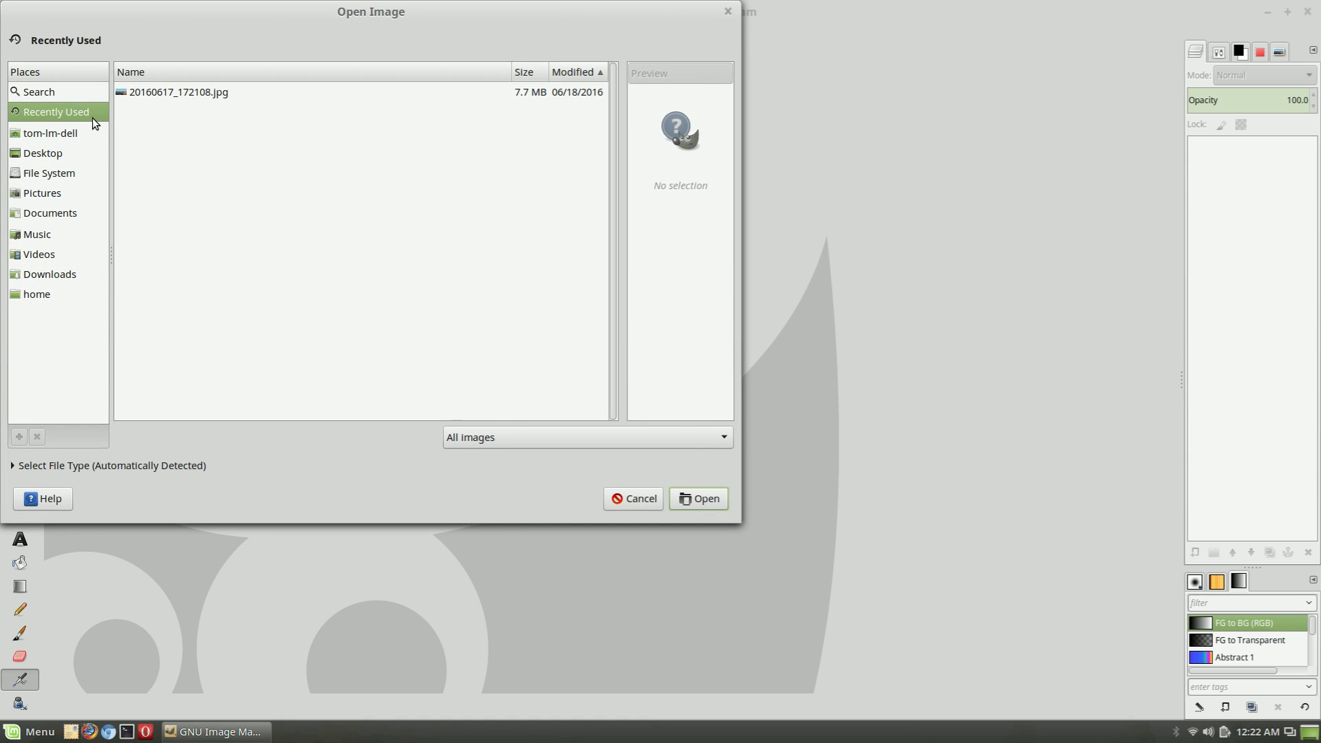
left_click(42, 153)
double_click(170, 231)
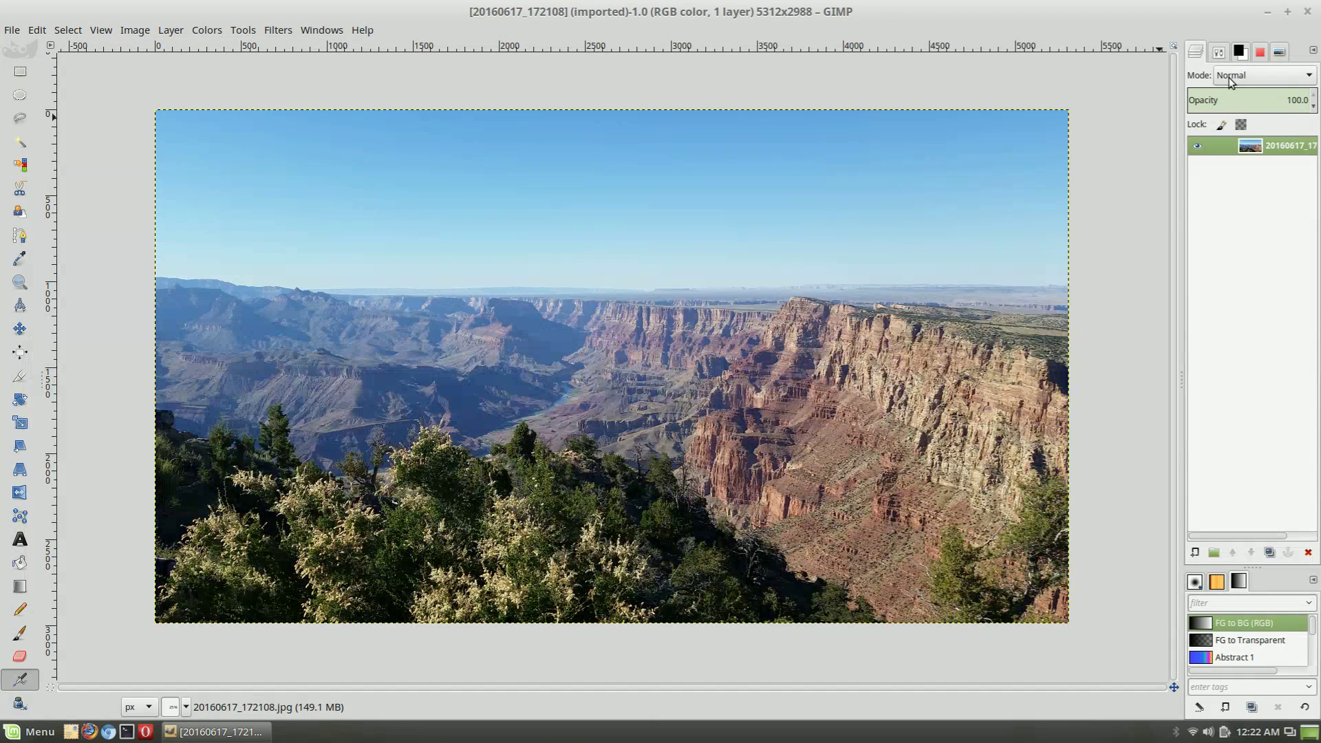
left_click(1297, 101)
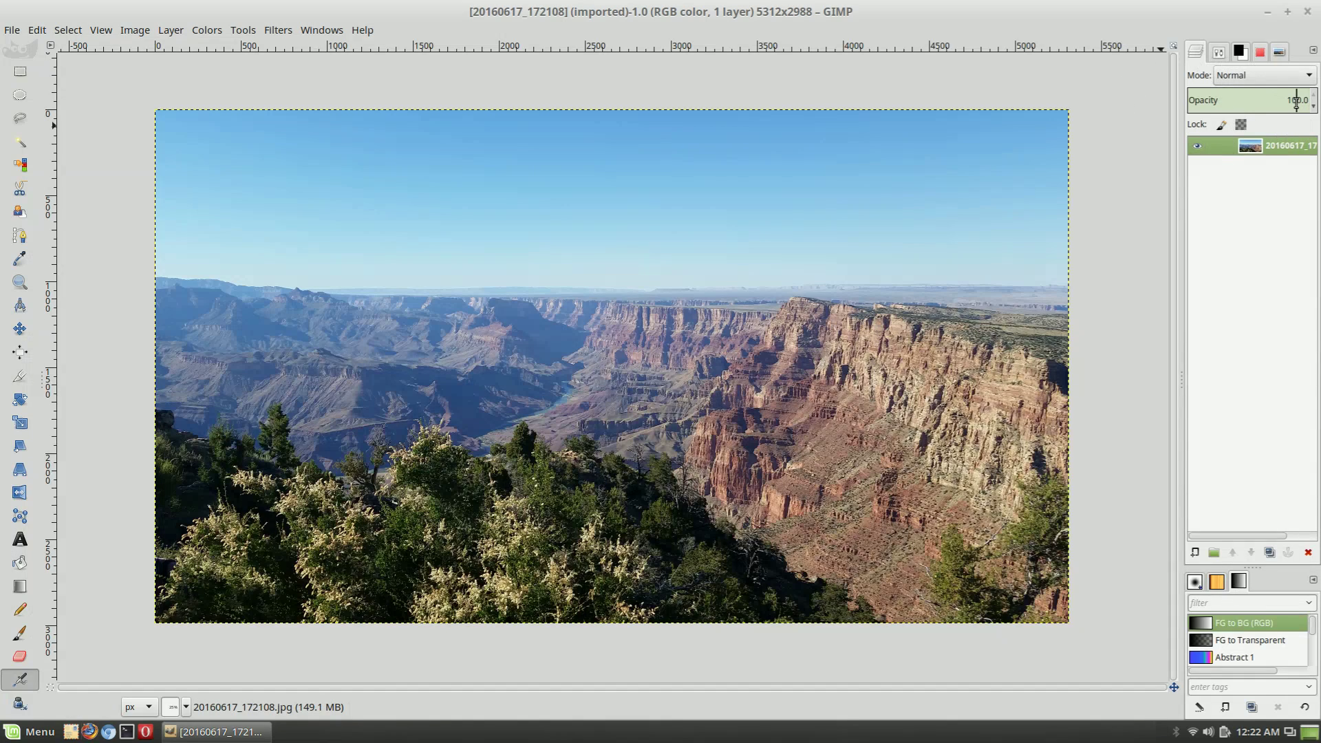
left_click(1221, 51)
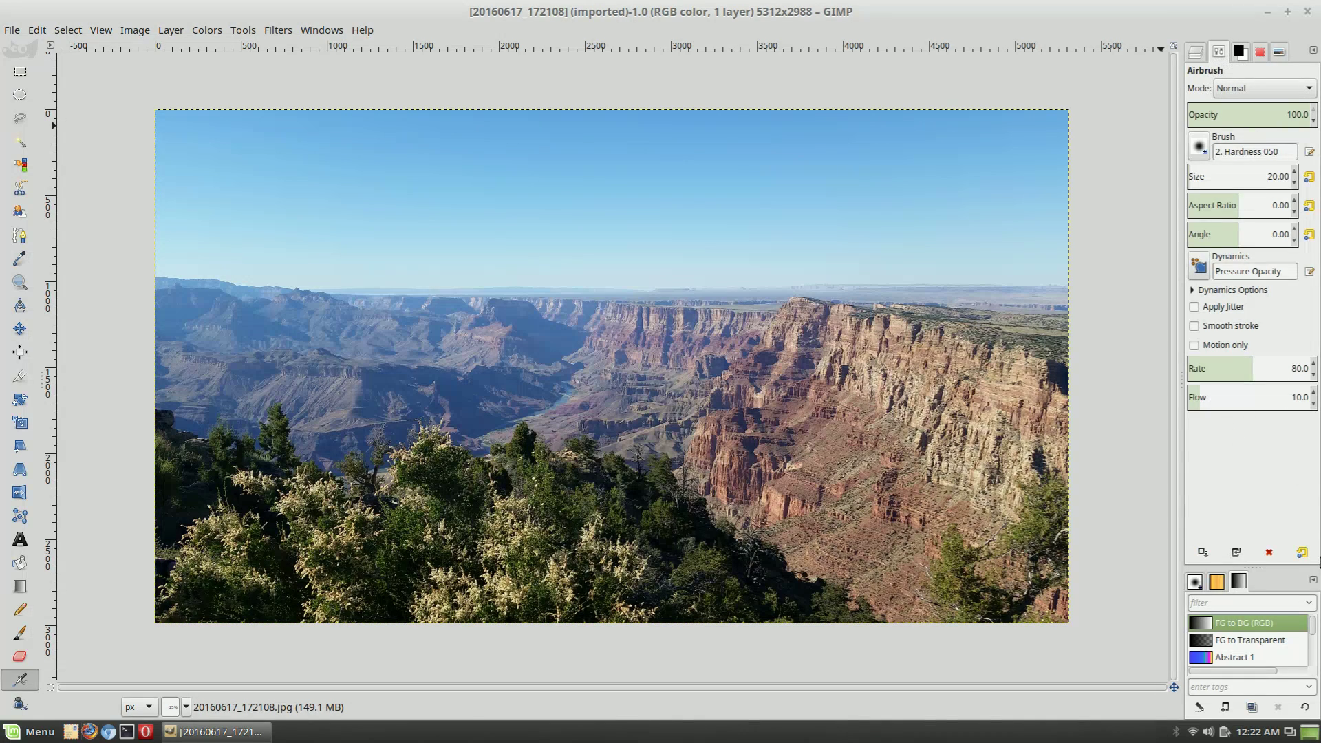
left_click(1243, 53)
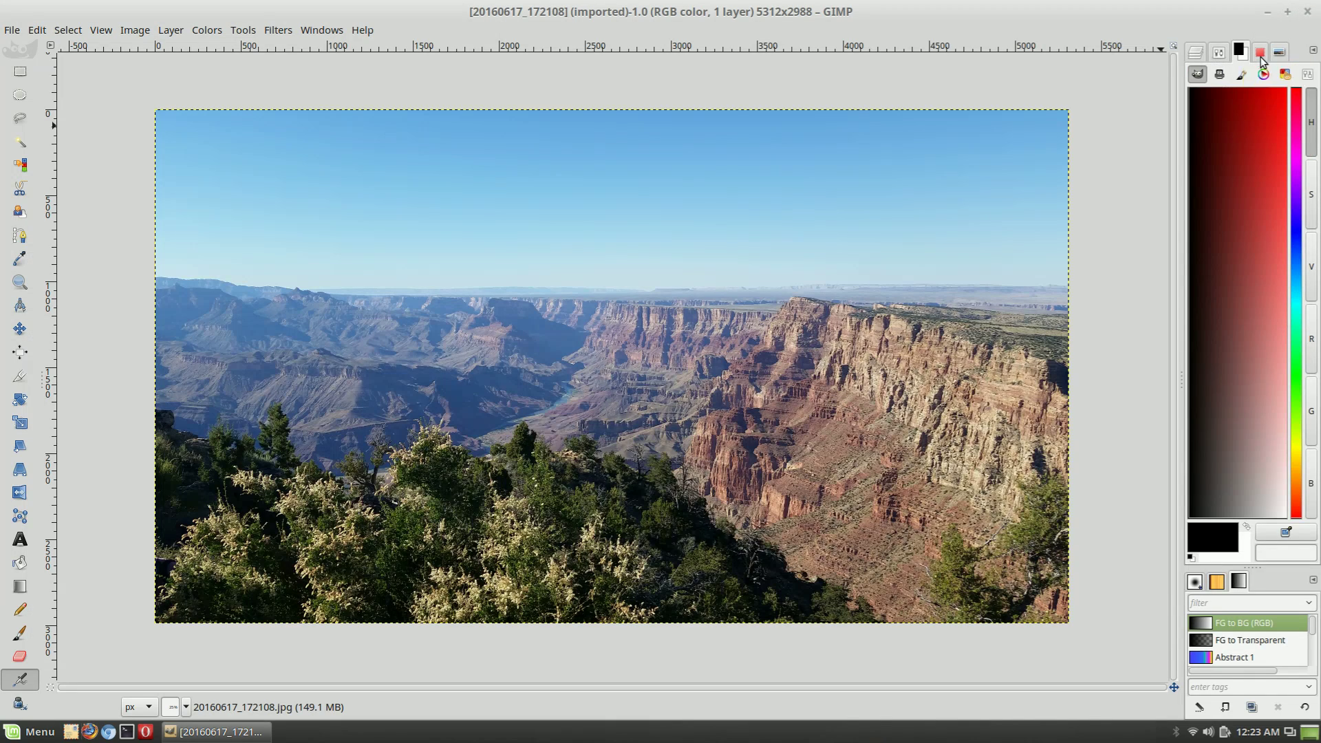
left_click(1261, 55)
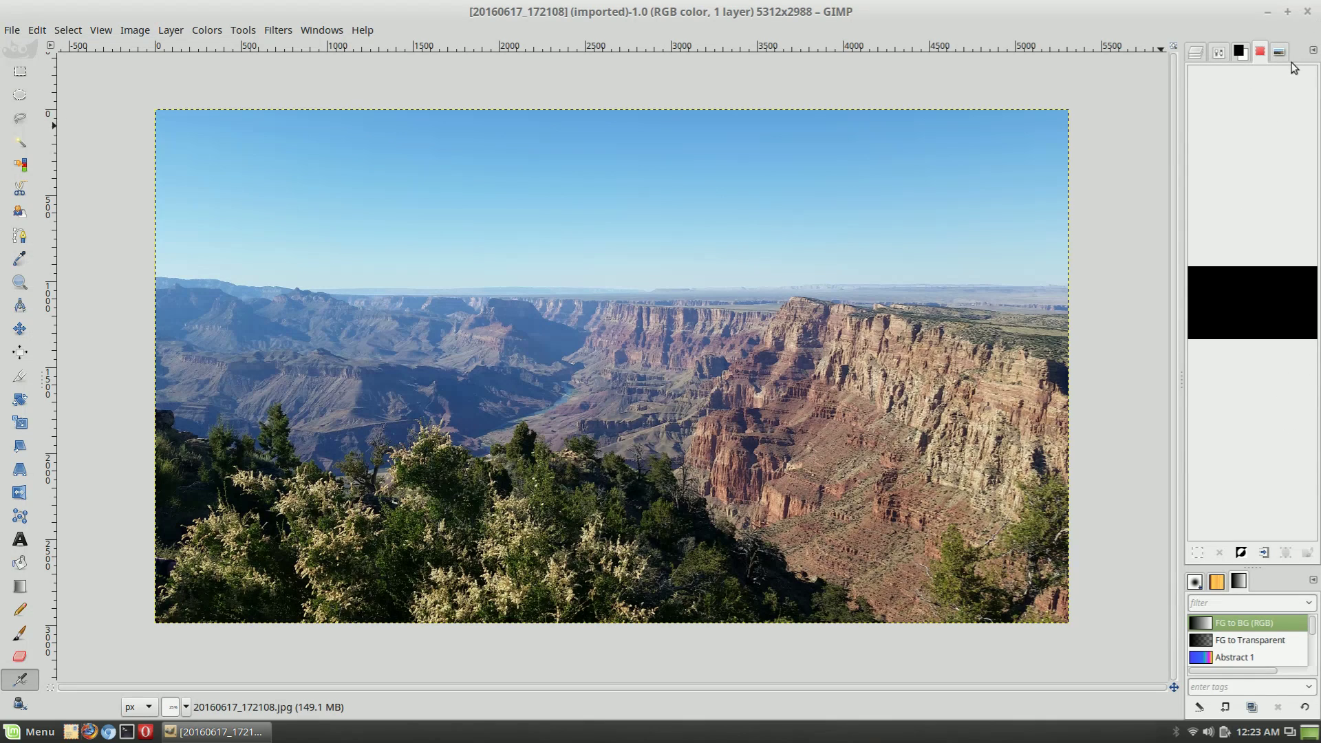
left_click(1283, 54)
left_click(1219, 55)
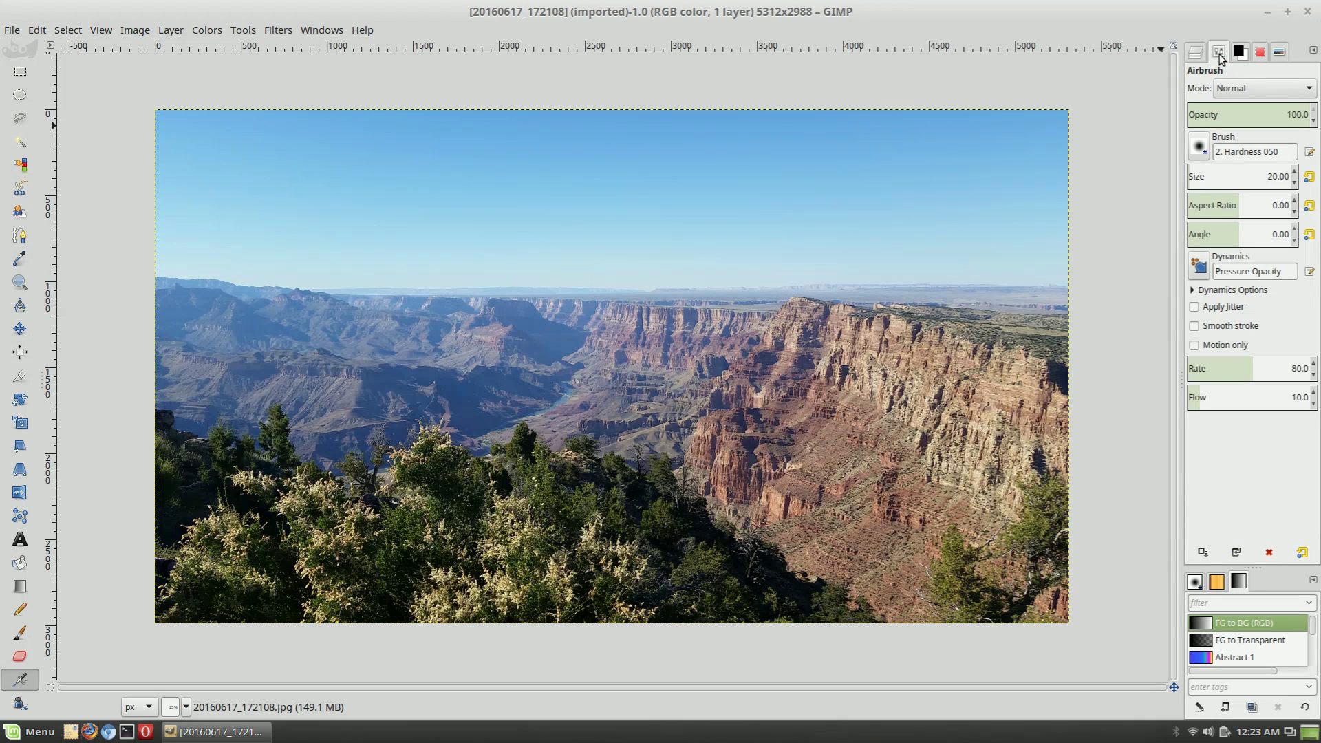
left_click(1281, 53)
left_click(1223, 55)
left_click(1197, 55)
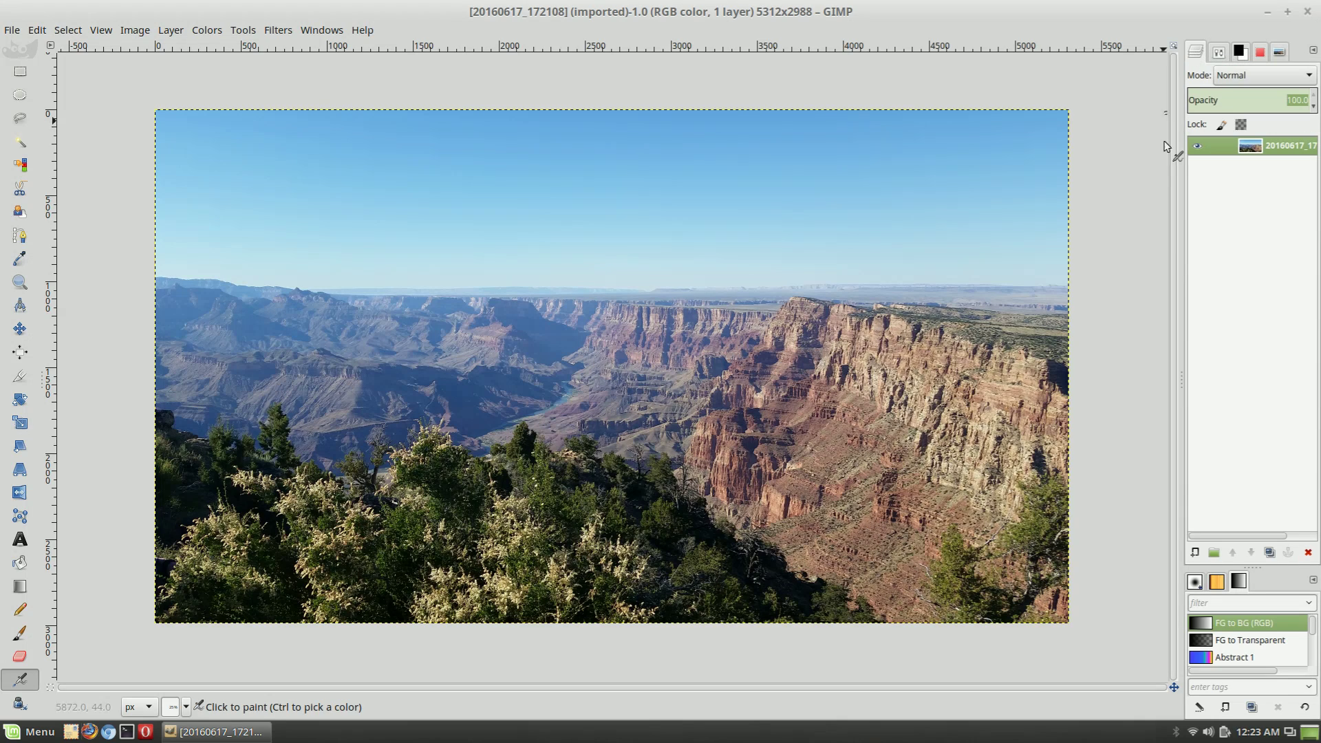
Switch the status-bar measurement unit to inches, then back to pixels
left_click(149, 708)
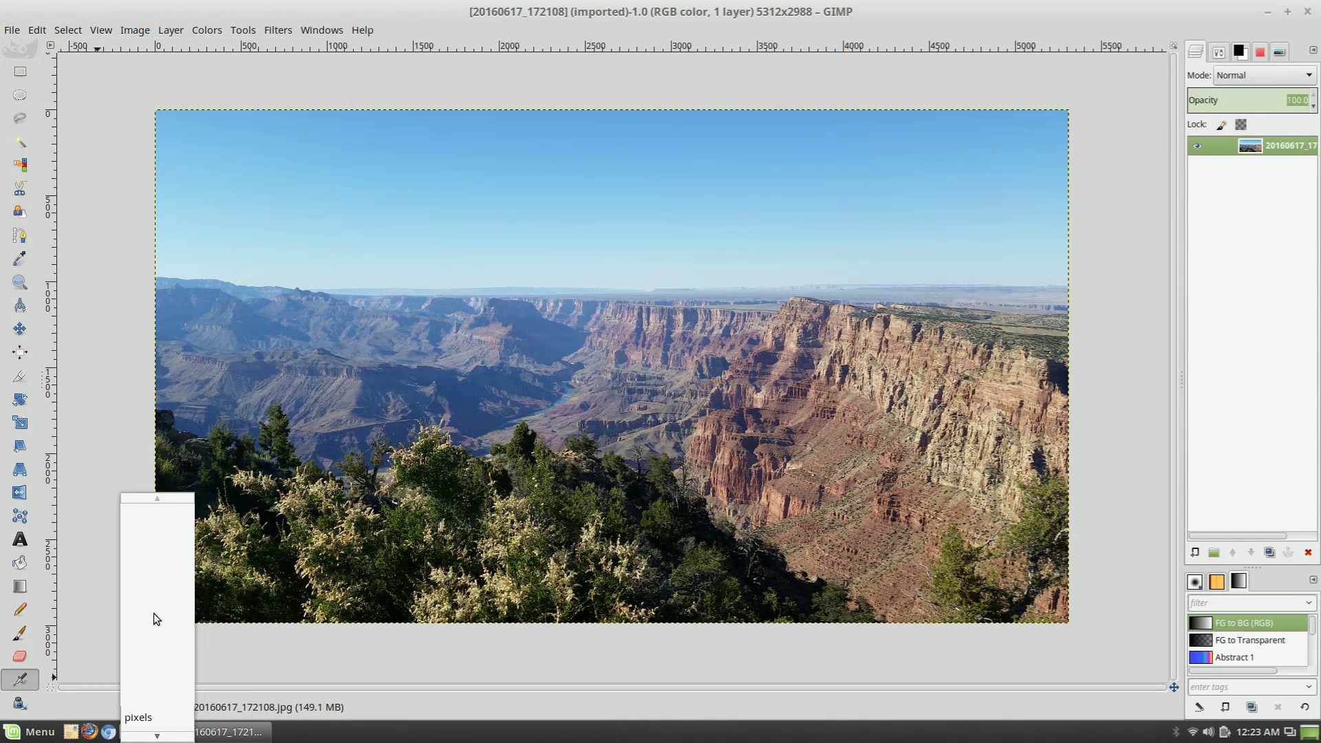
scroll(146, 683, "down", 1)
scroll(146, 682, "down", 1)
left_click(153, 700)
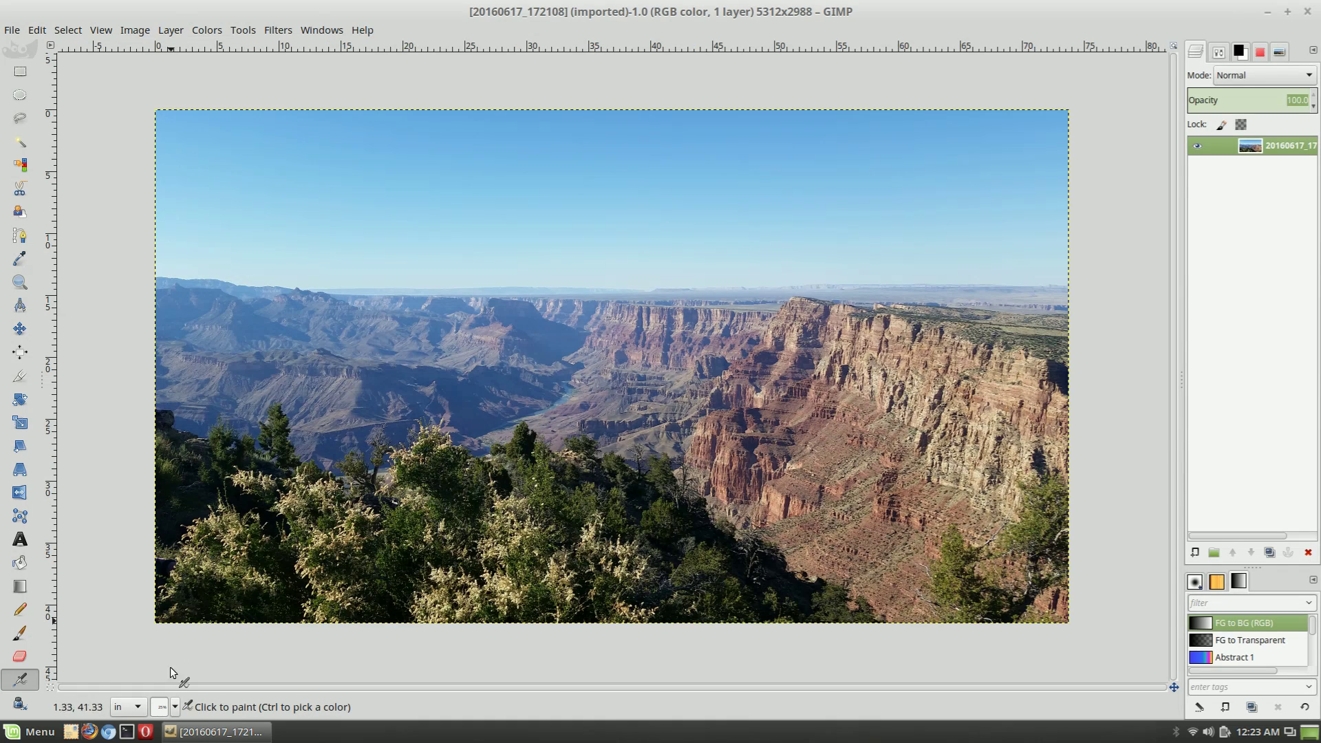
left_click(128, 707)
scroll(130, 650, "down", 4)
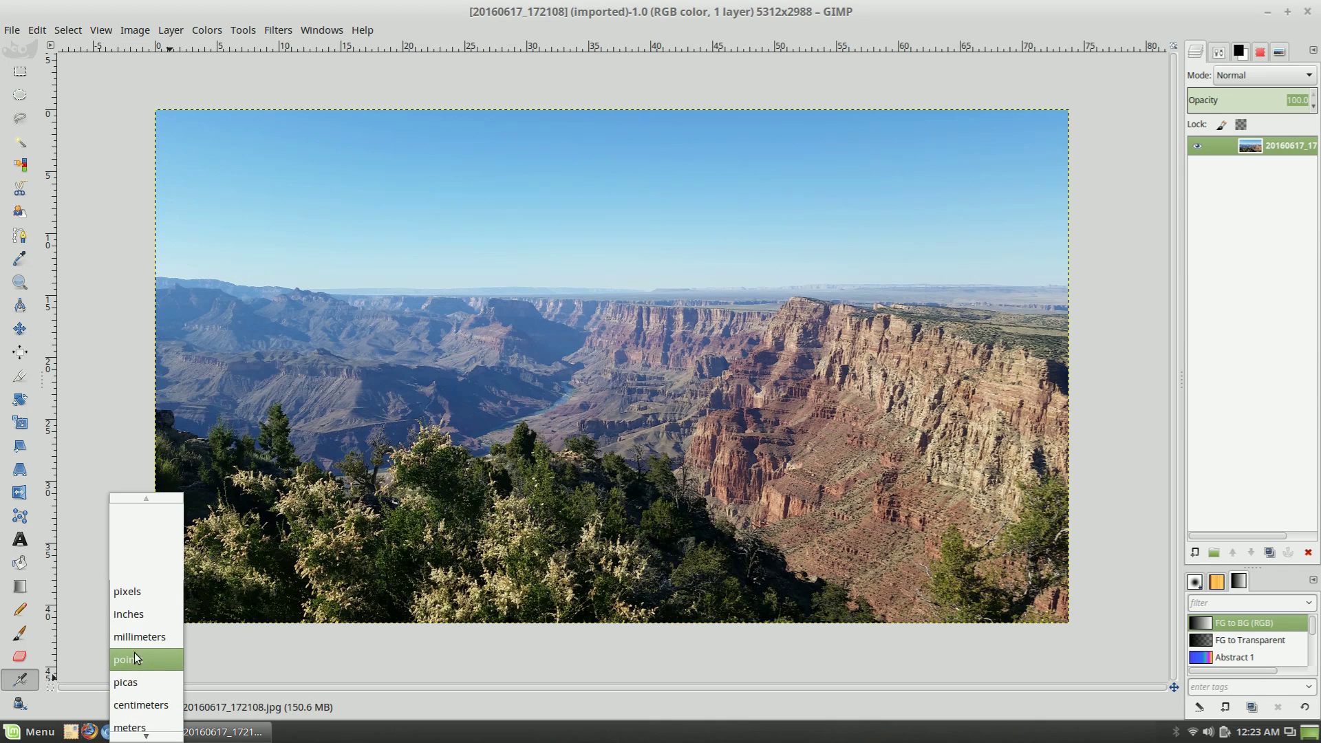
scroll(143, 613, "down", 3)
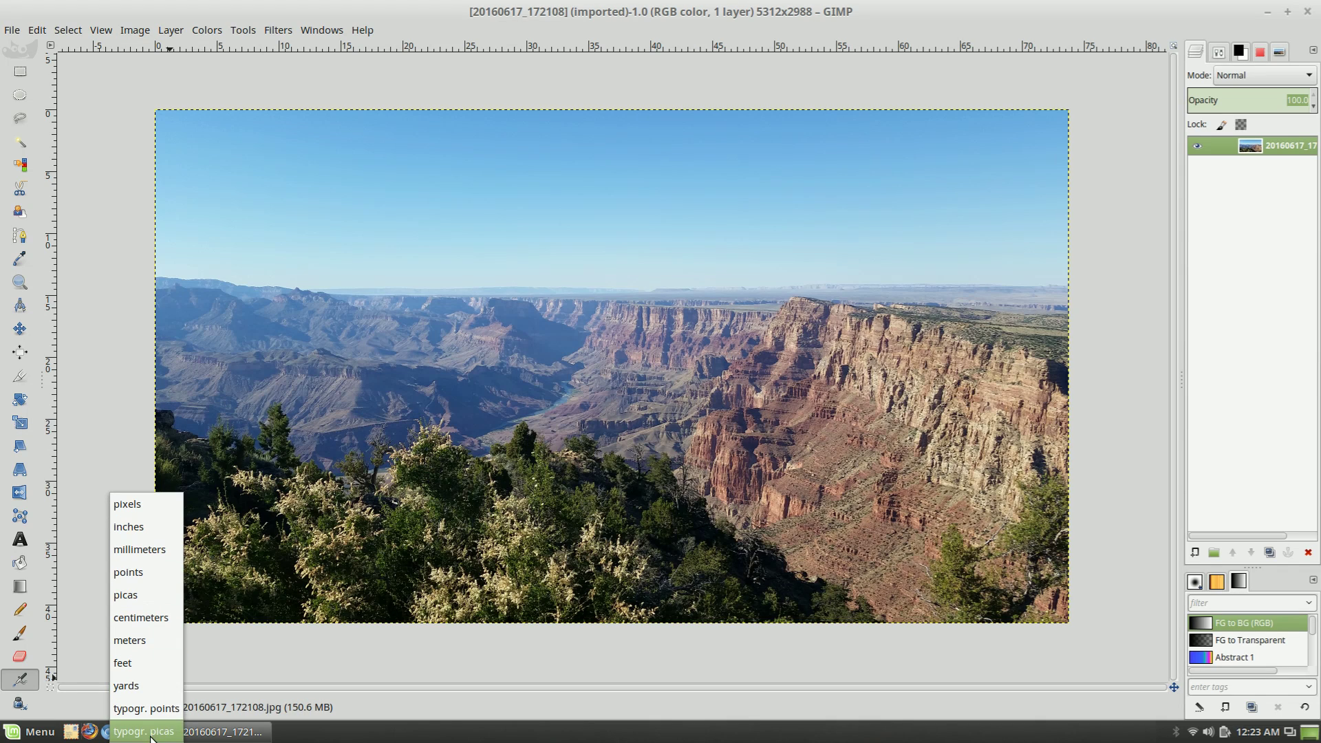
left_click(150, 506)
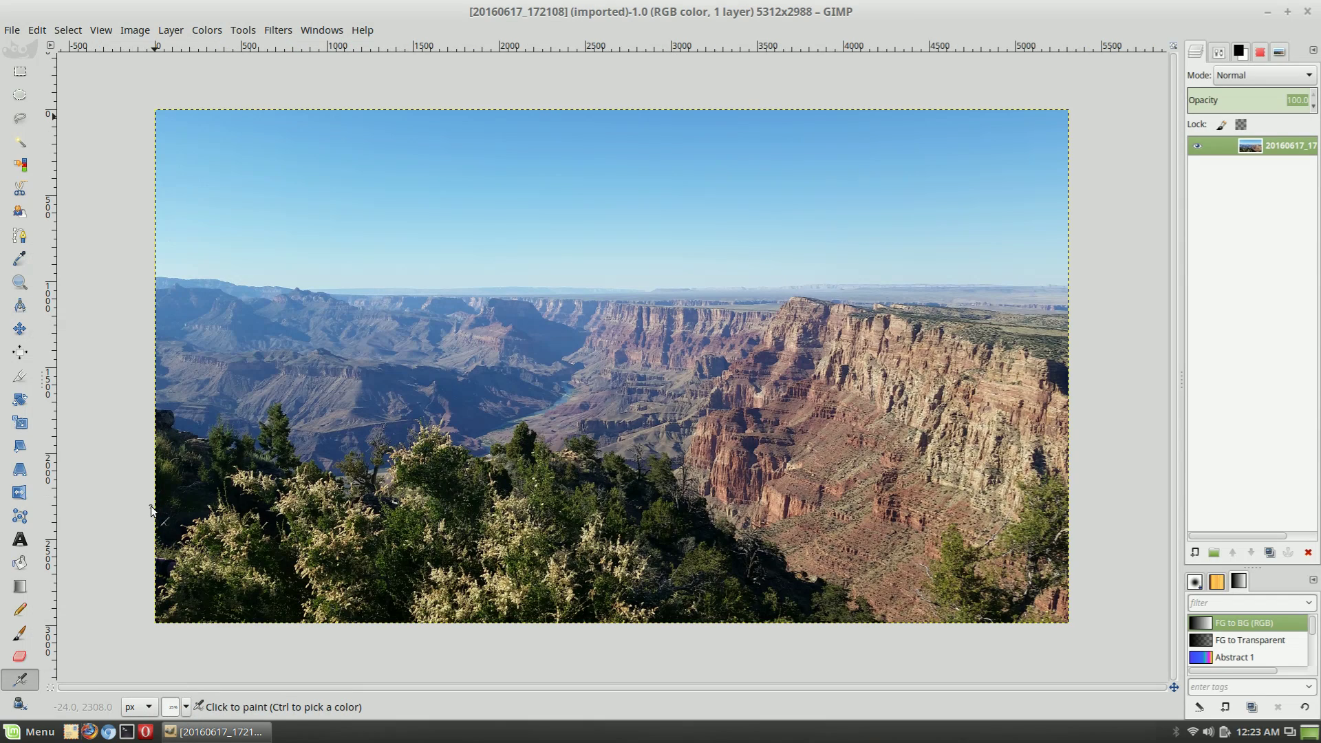
Try zoom levels and settle on 25% so the whole photo fits
left_click(185, 707)
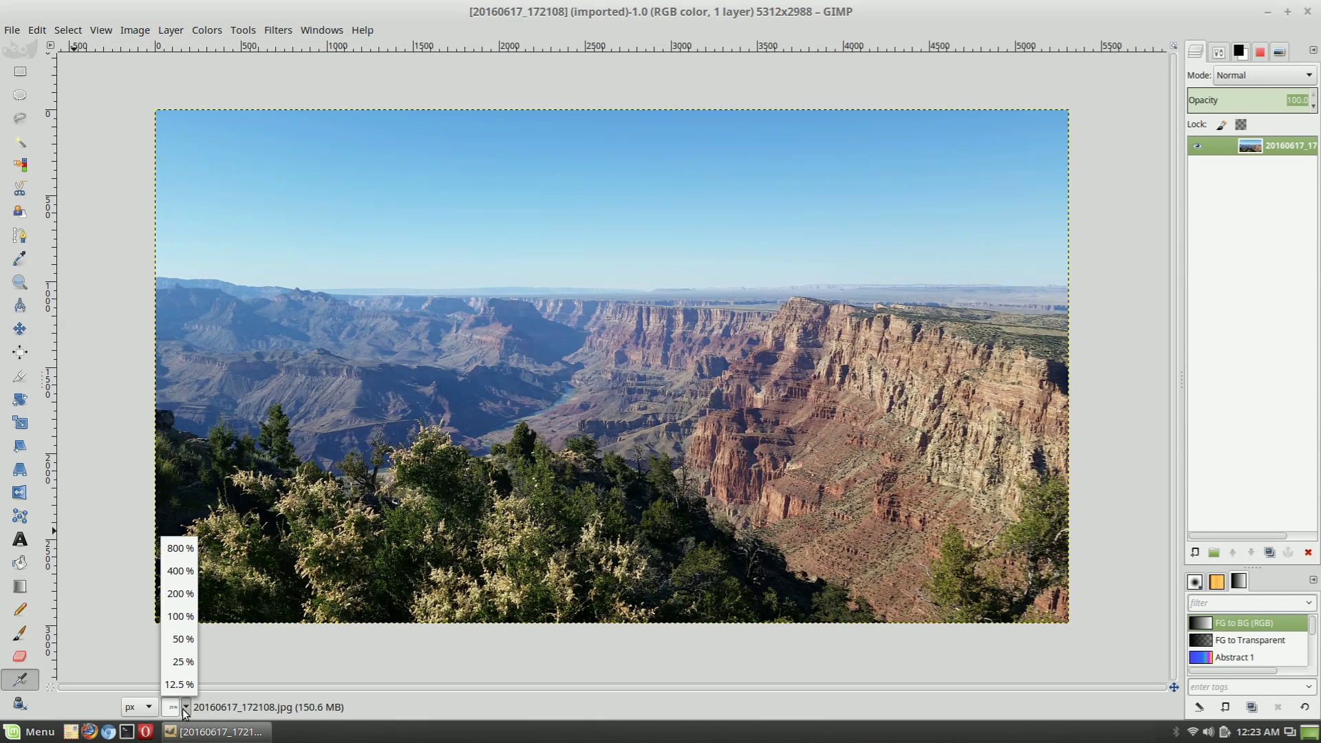
left_click(183, 662)
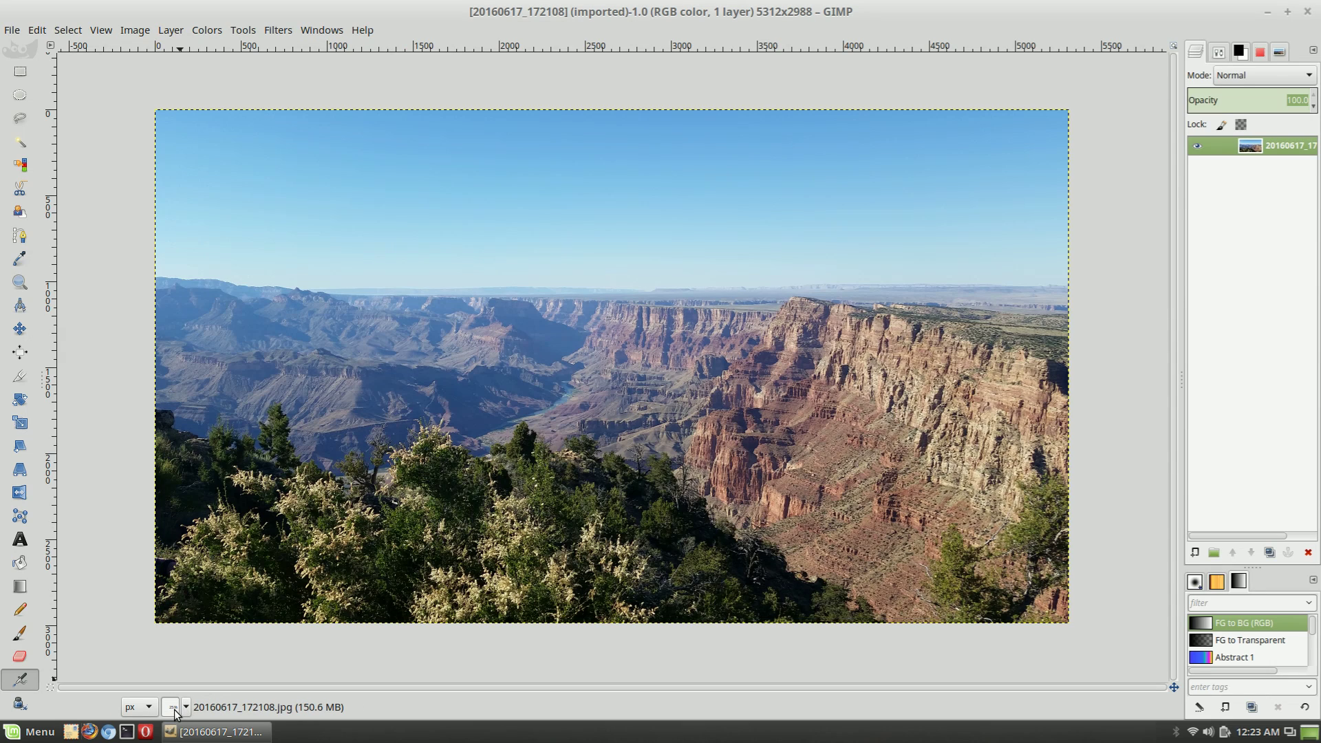
left_click(176, 714)
left_click(180, 617)
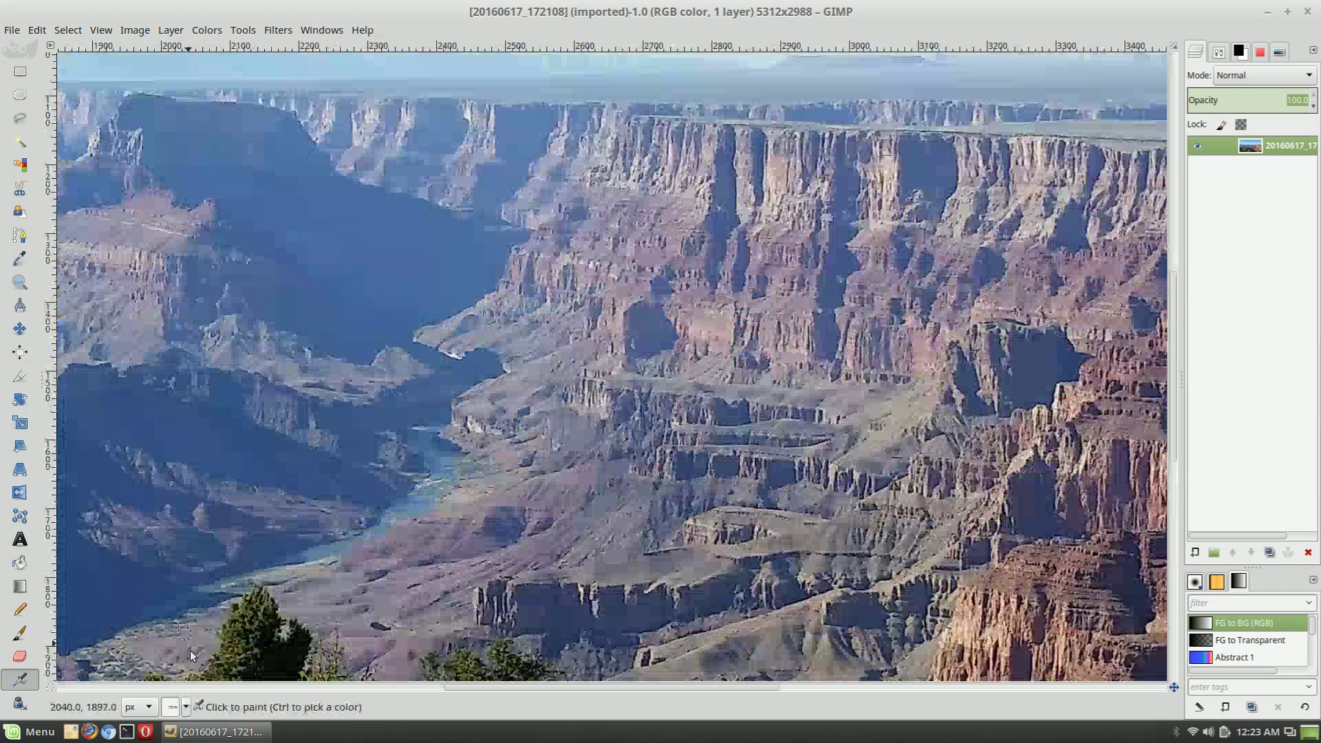
left_click(186, 709)
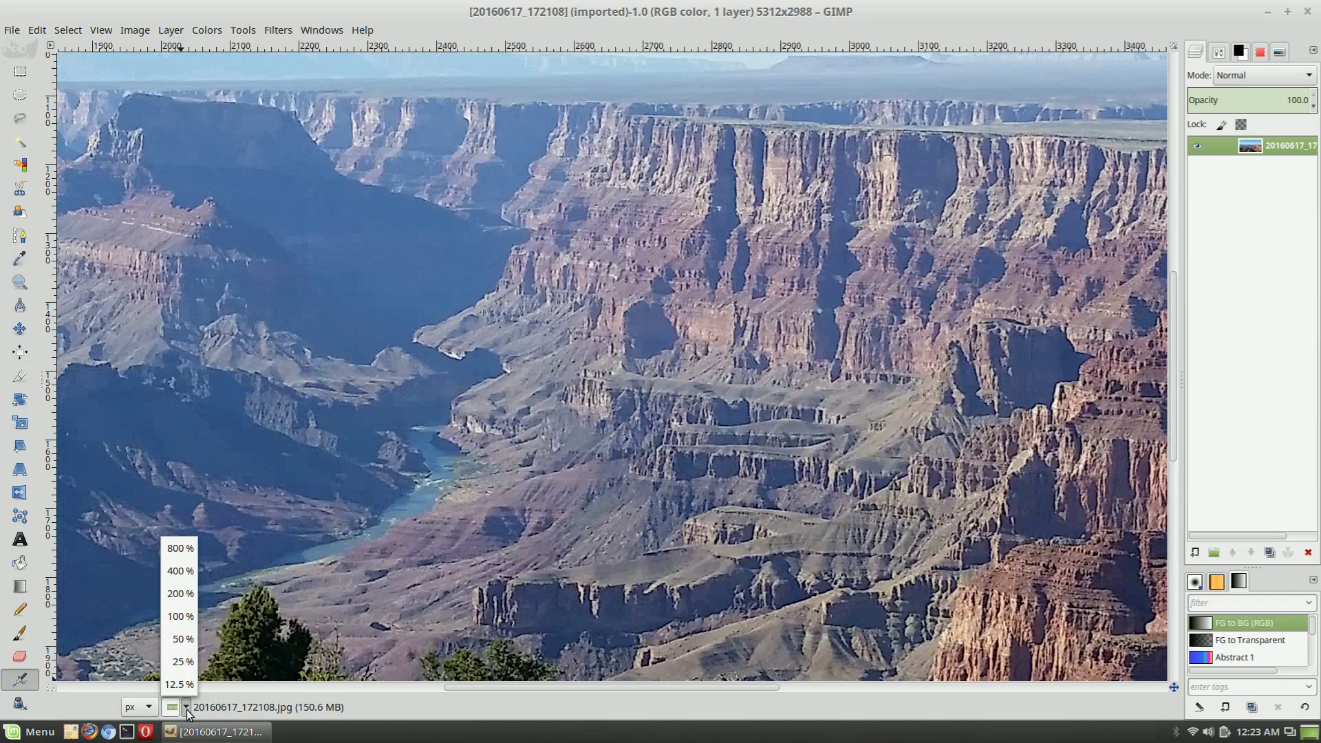
left_click(182, 661)
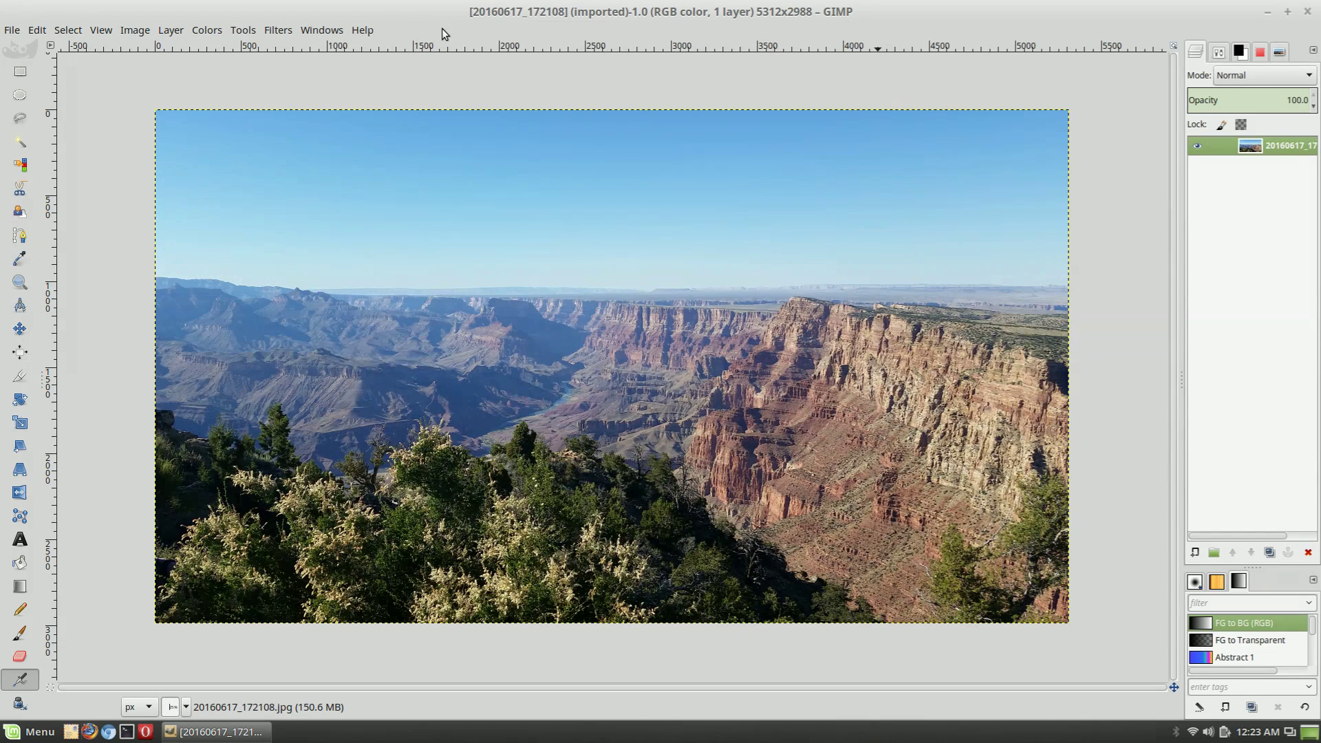
left_click(12, 31)
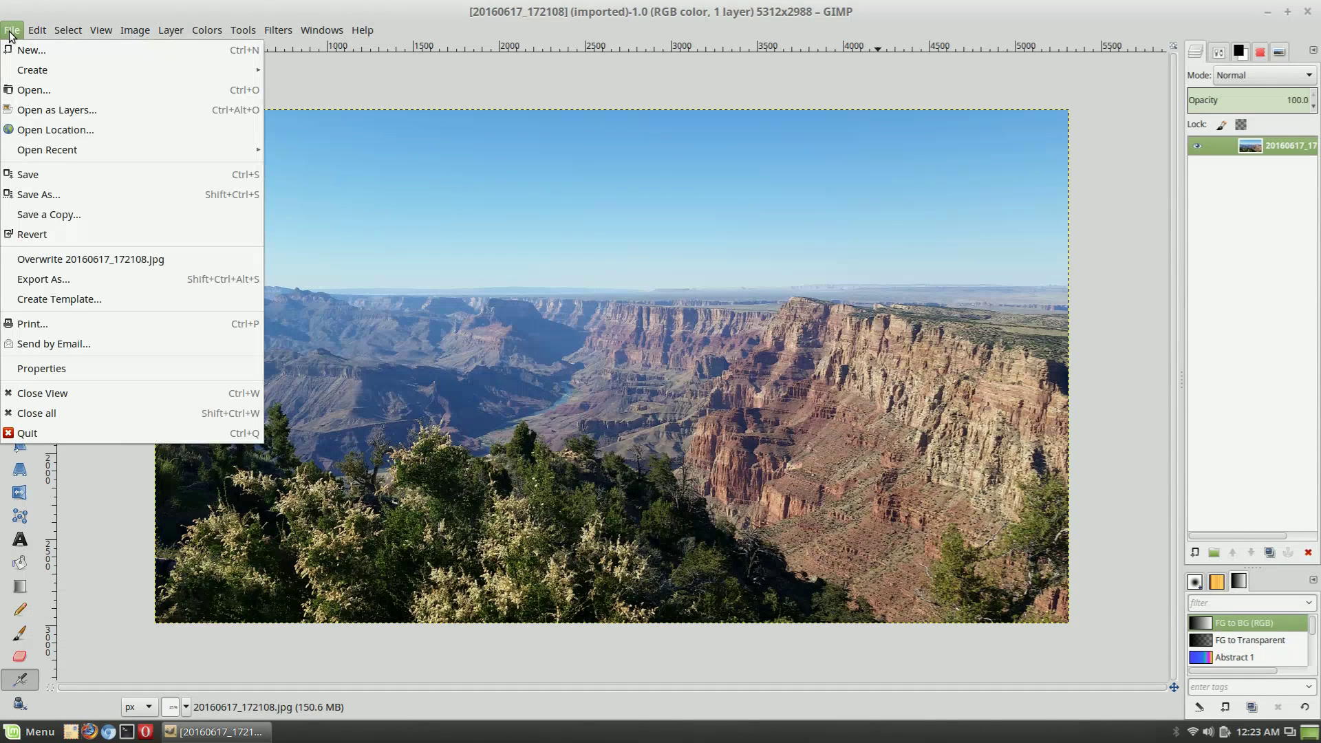
left_click(11, 31)
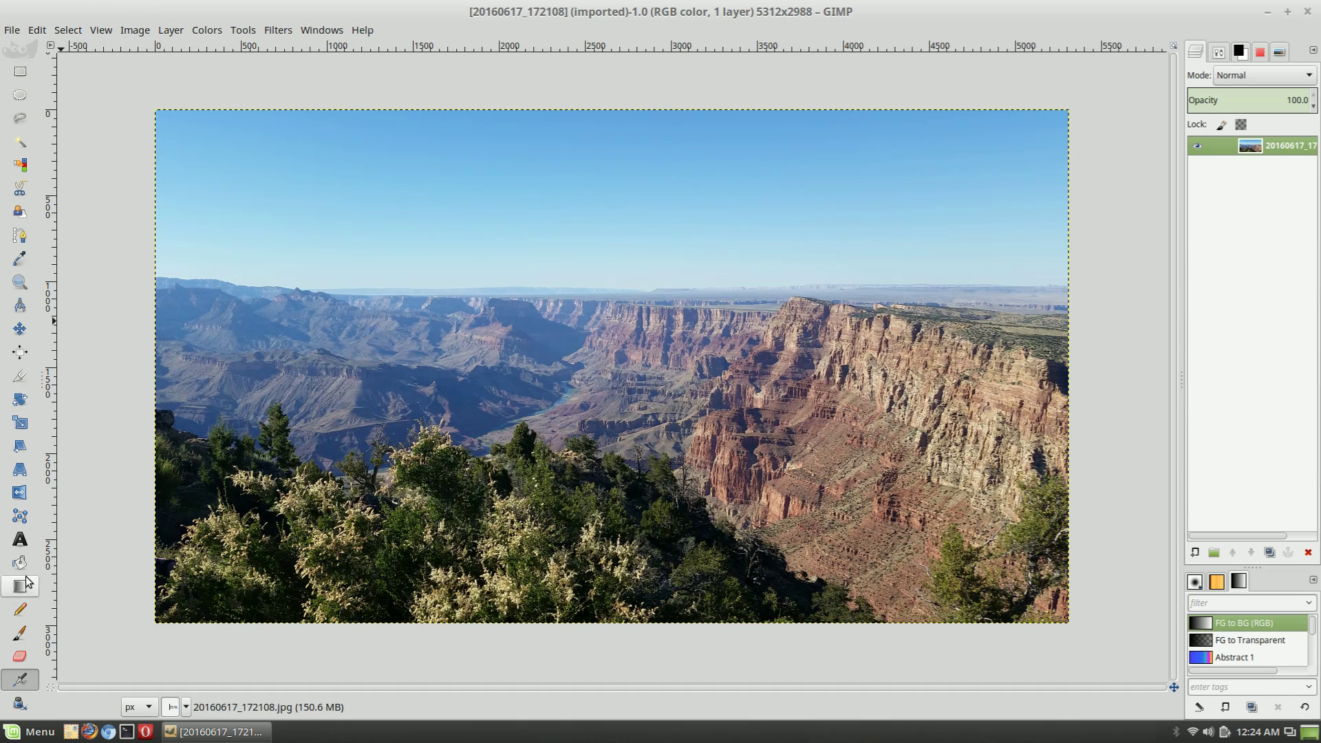
left_click(169, 31)
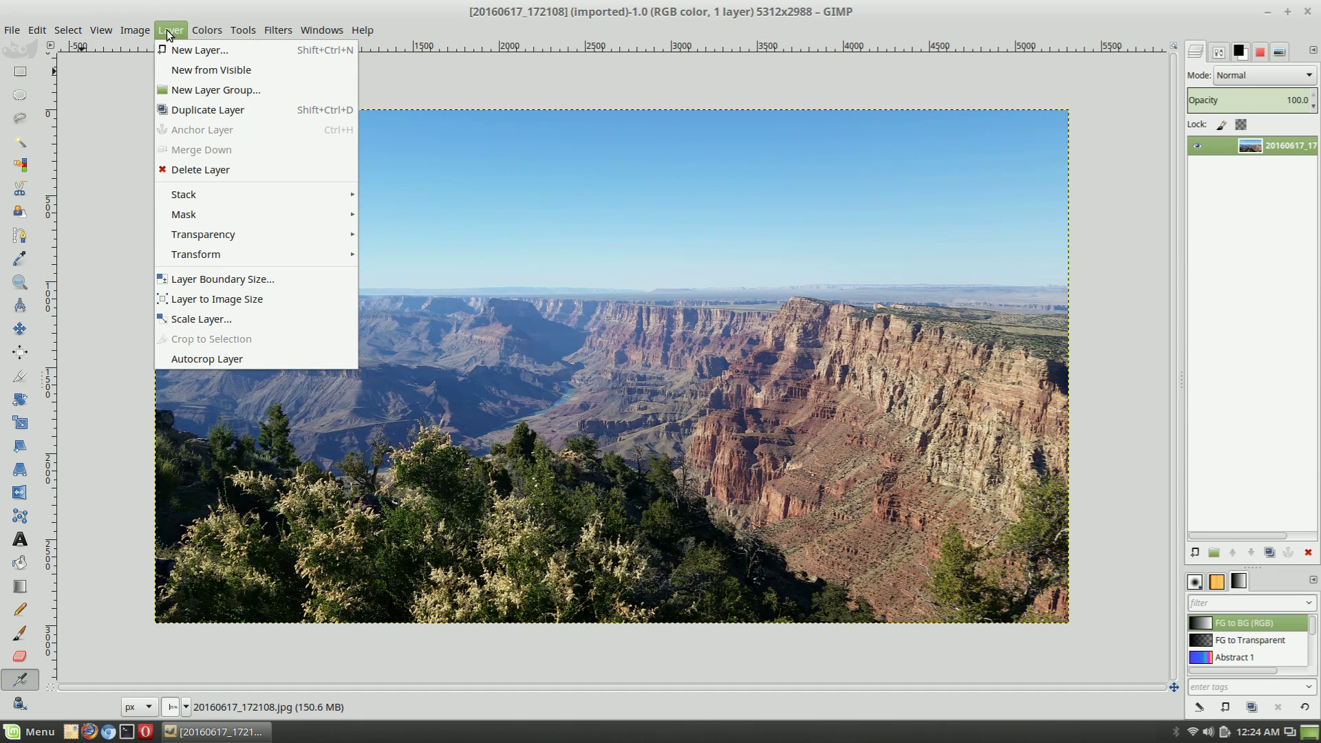
mouse_move(138, 30)
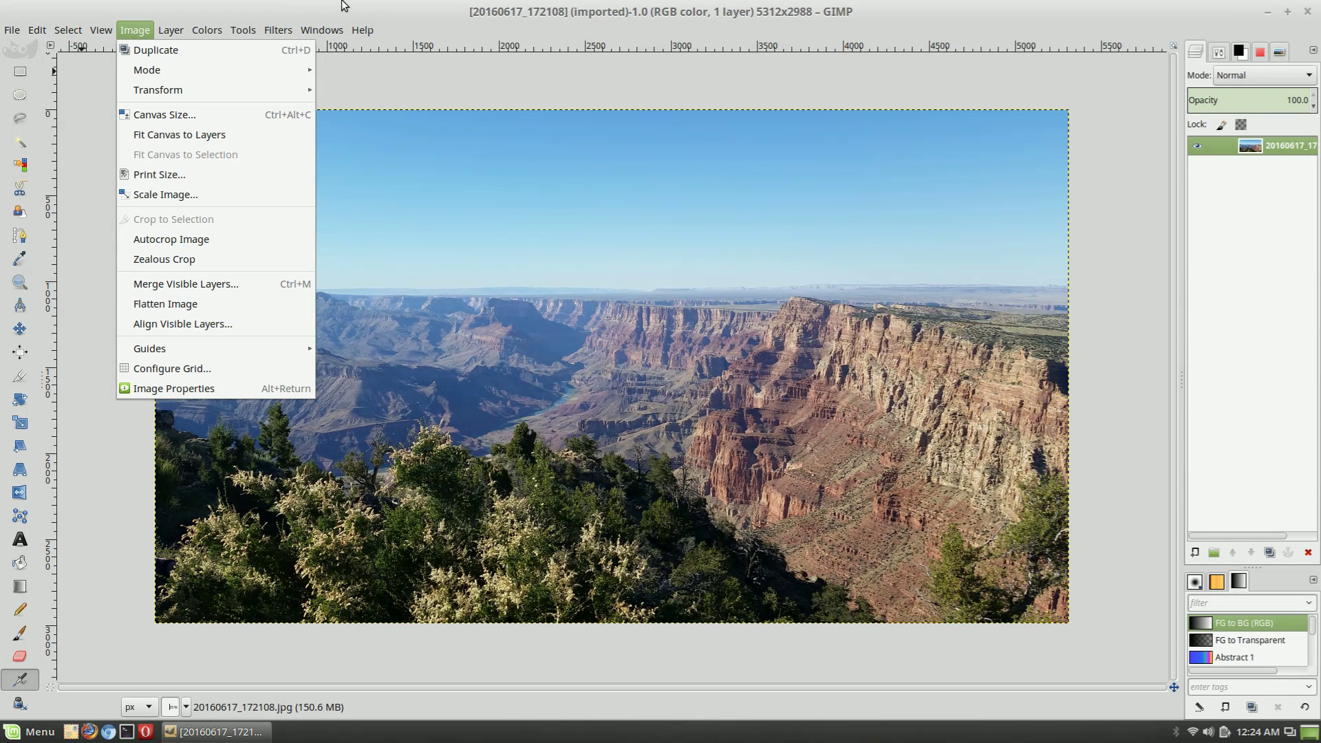
mouse_move(180, 34)
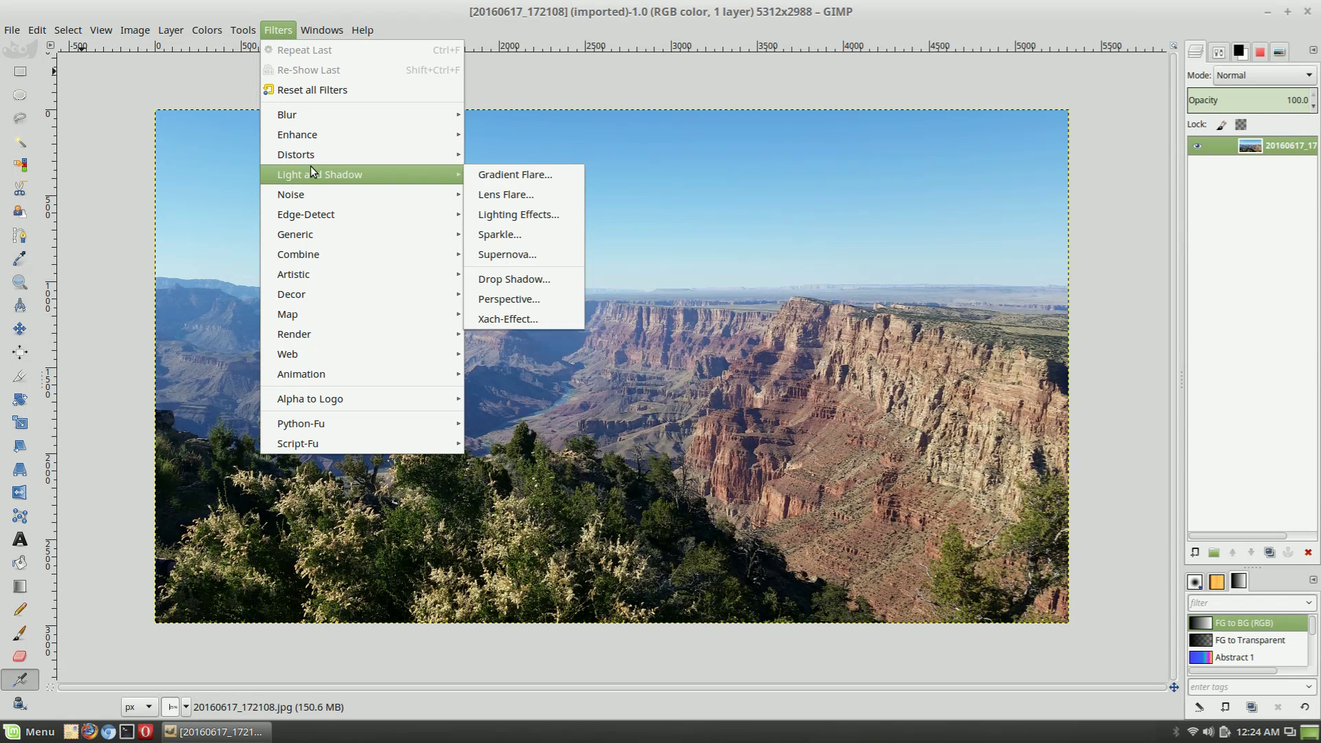
mouse_move(301, 238)
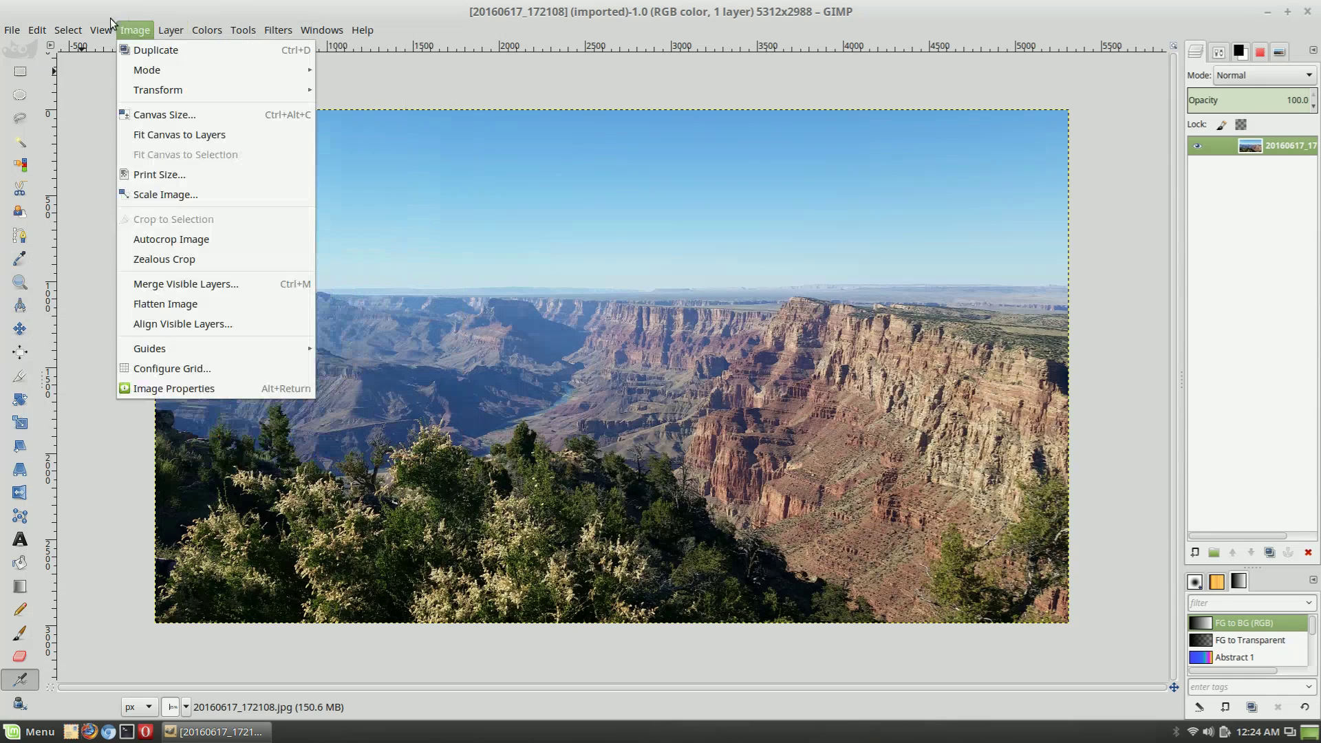
mouse_move(9, 33)
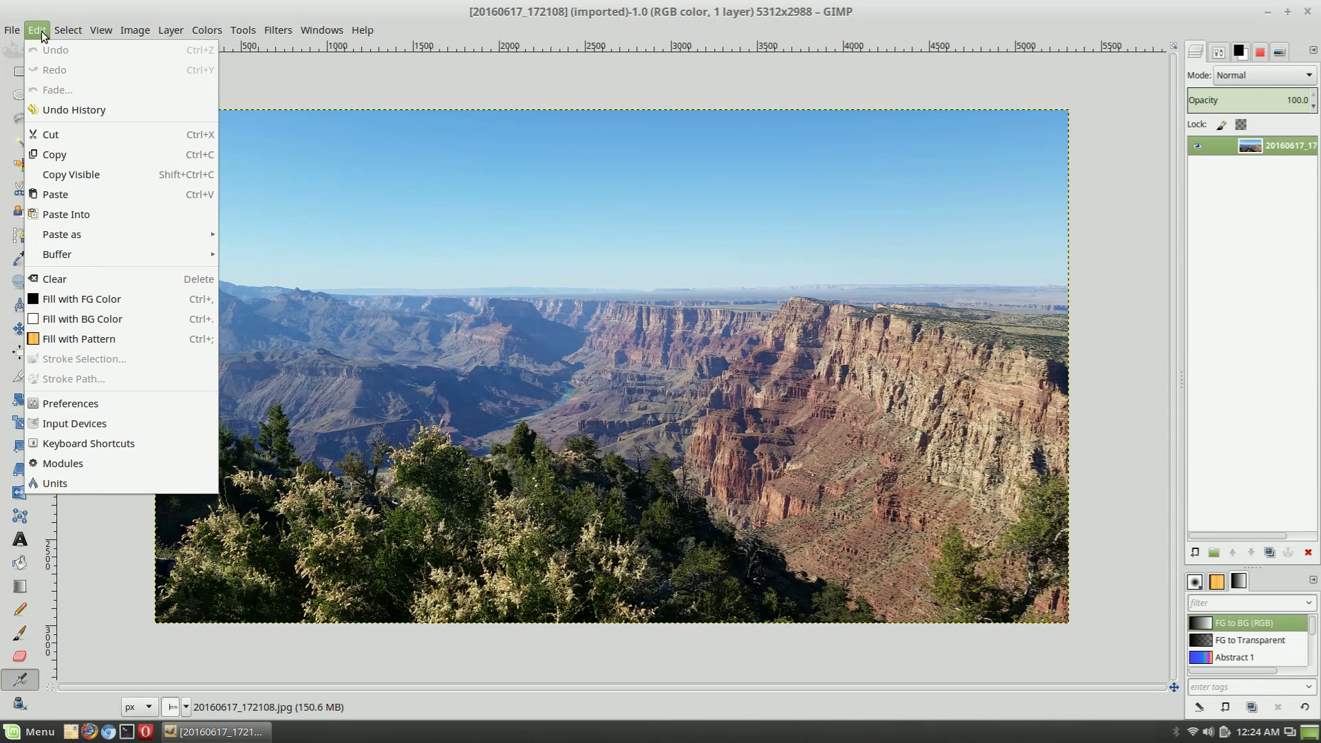
left_click(114, 442)
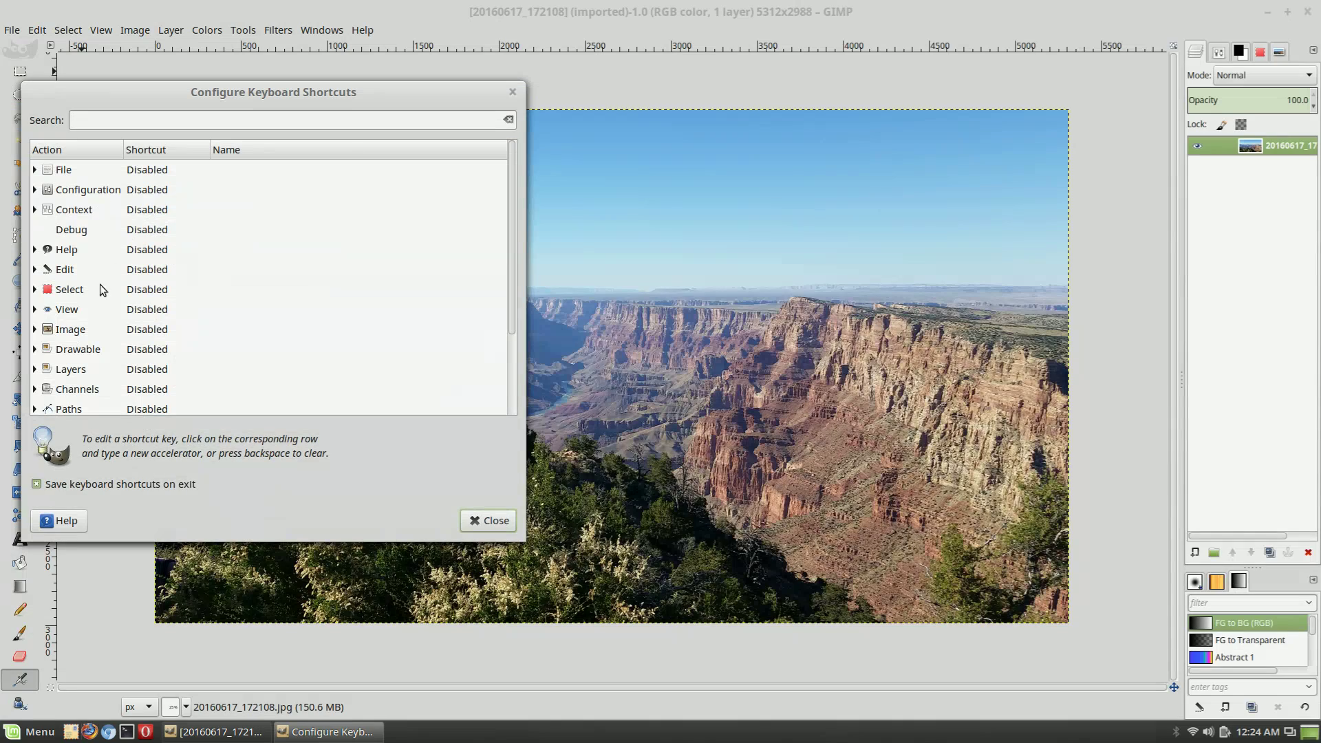
left_click(35, 329)
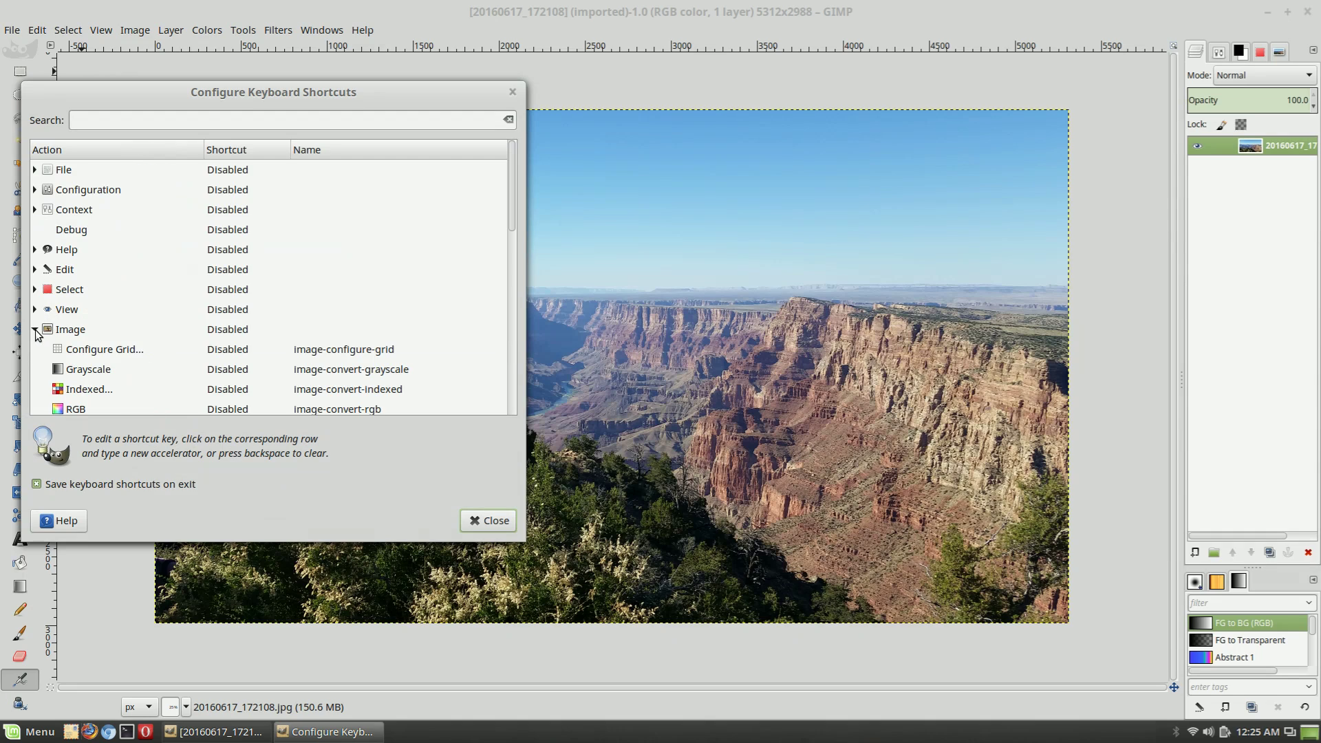
left_click_drag(515, 209, 506, 264)
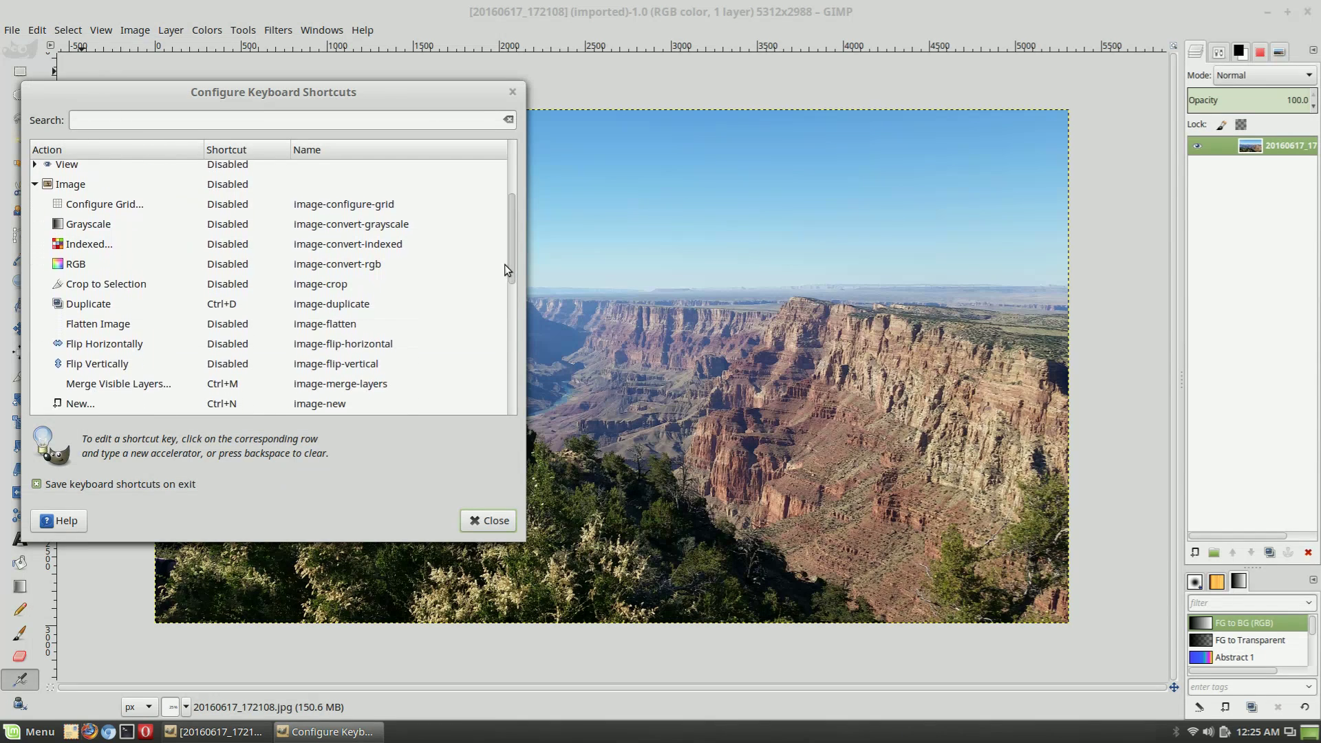
left_click(513, 92)
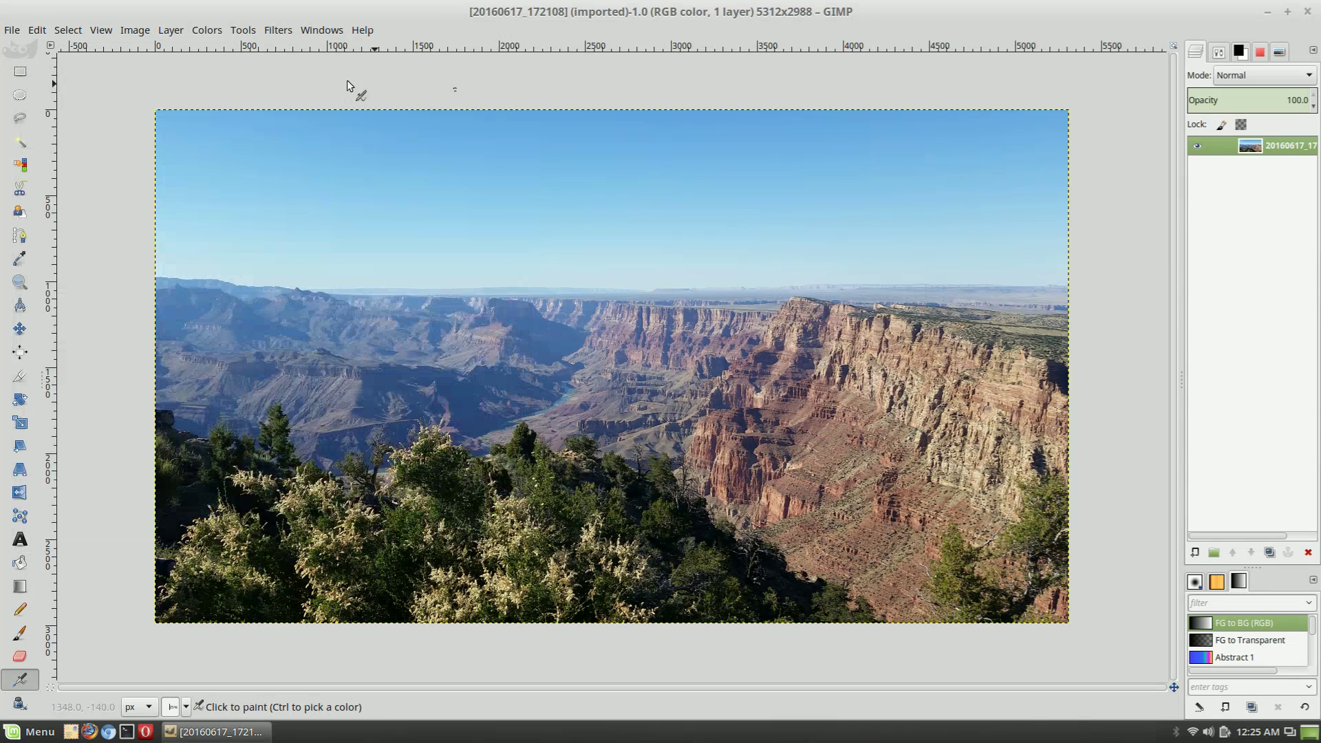
left_click(137, 31)
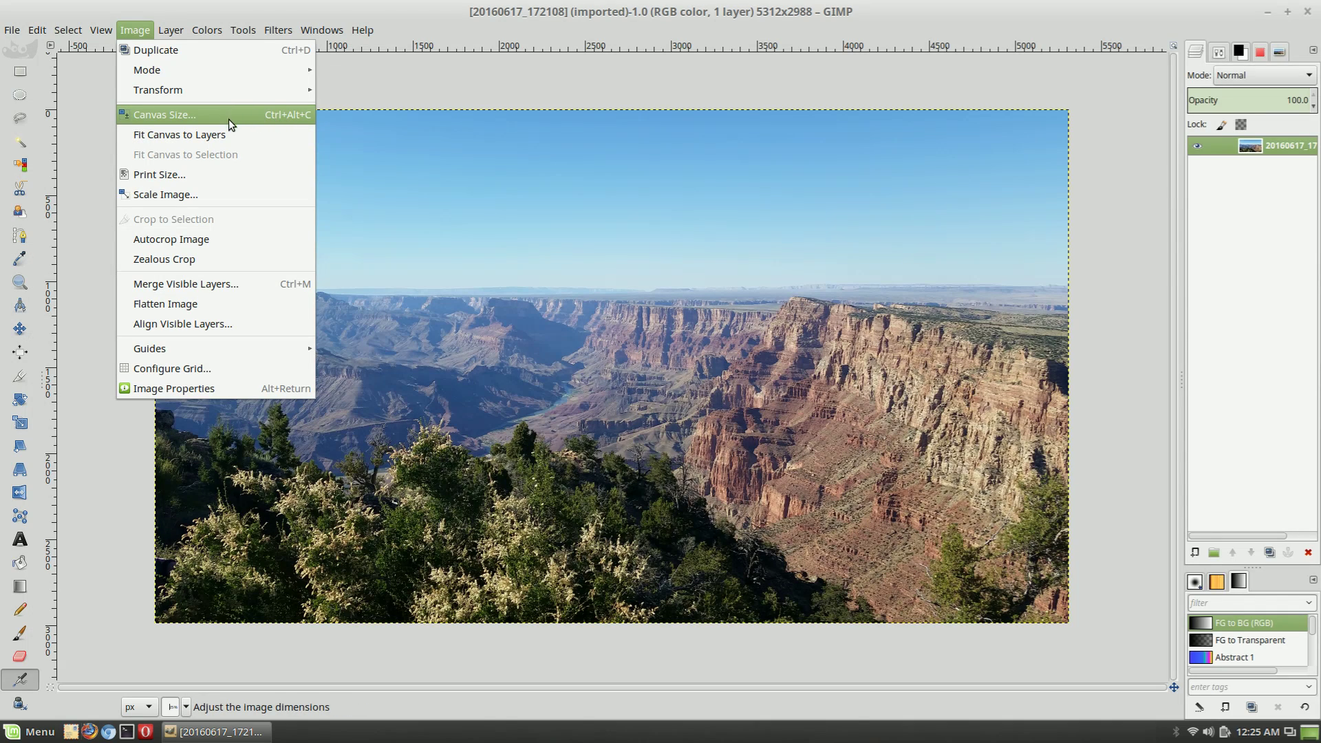
left_click(221, 193)
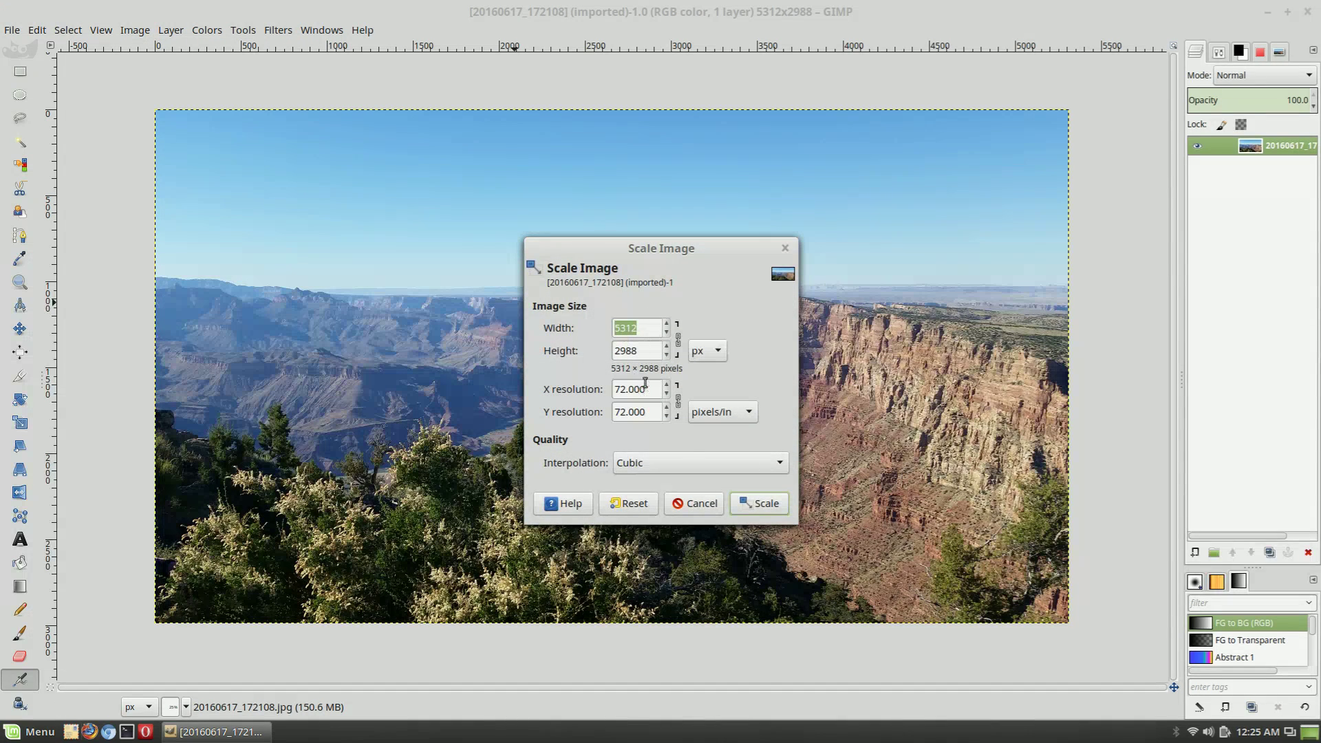
left_click(695, 503)
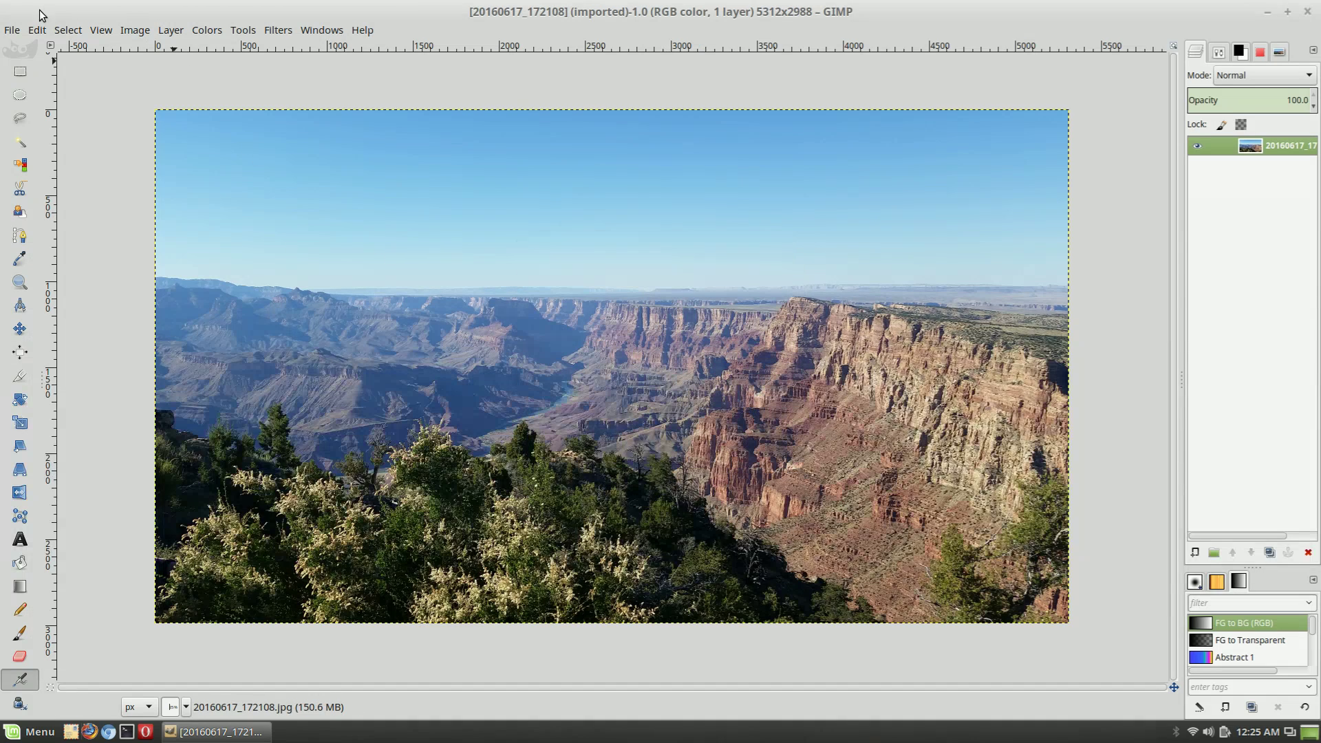
Assign Ctrl+Alt+I as the Scale Image shortcut in the Image category of Keyboard Shortcuts
left_click(38, 29)
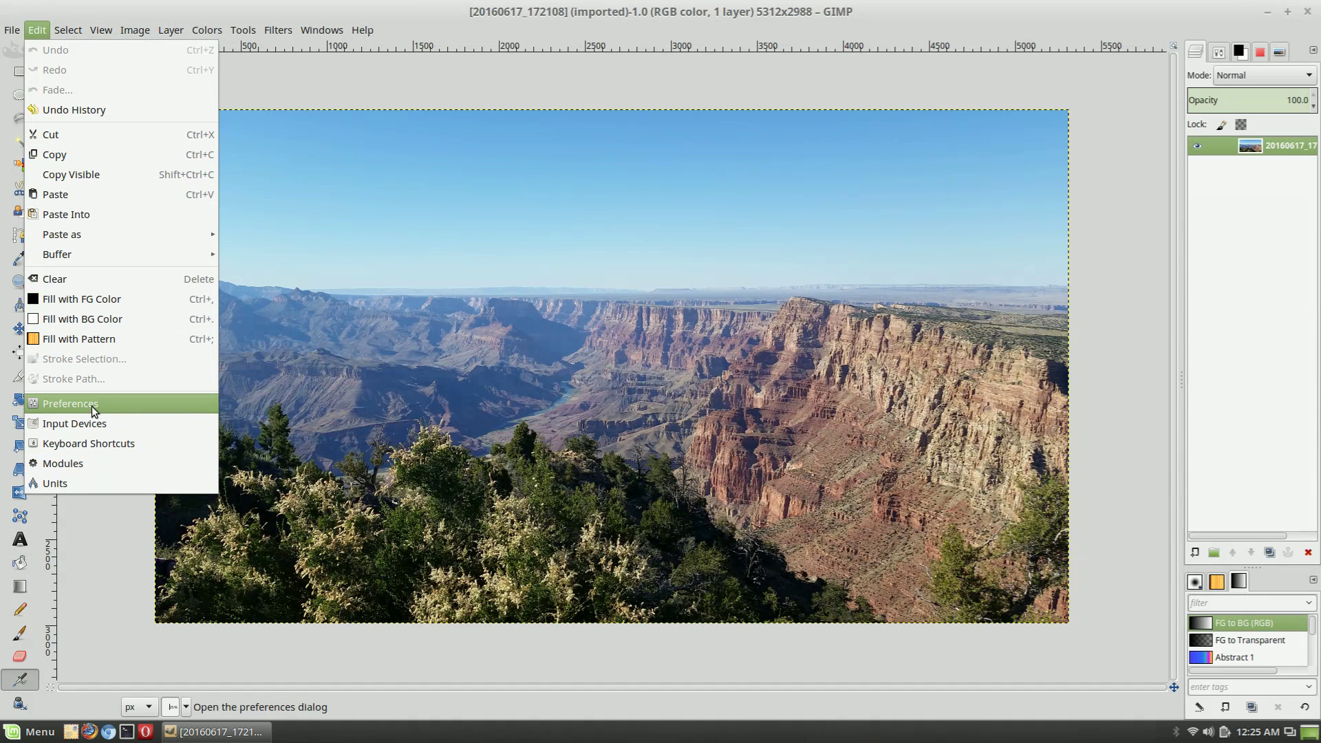
left_click(101, 446)
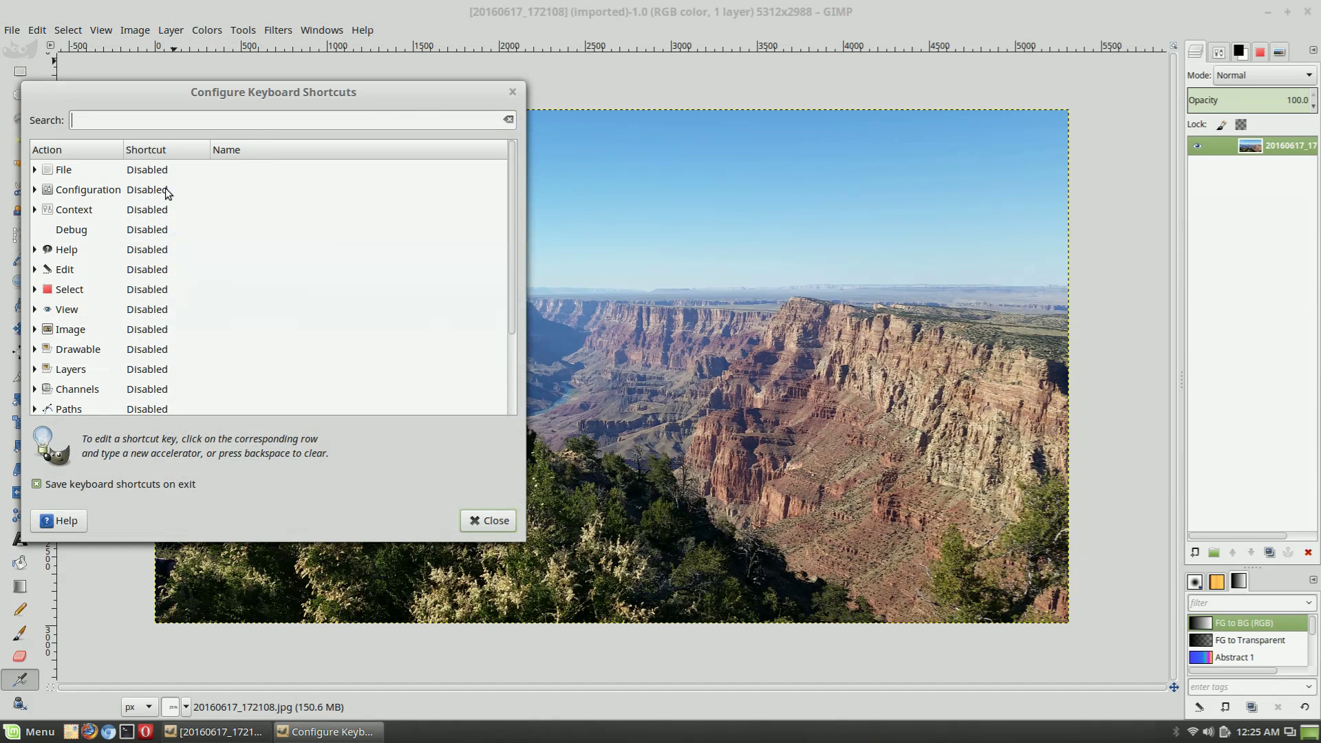
left_click(34, 330)
scroll(103, 324, "down", 8)
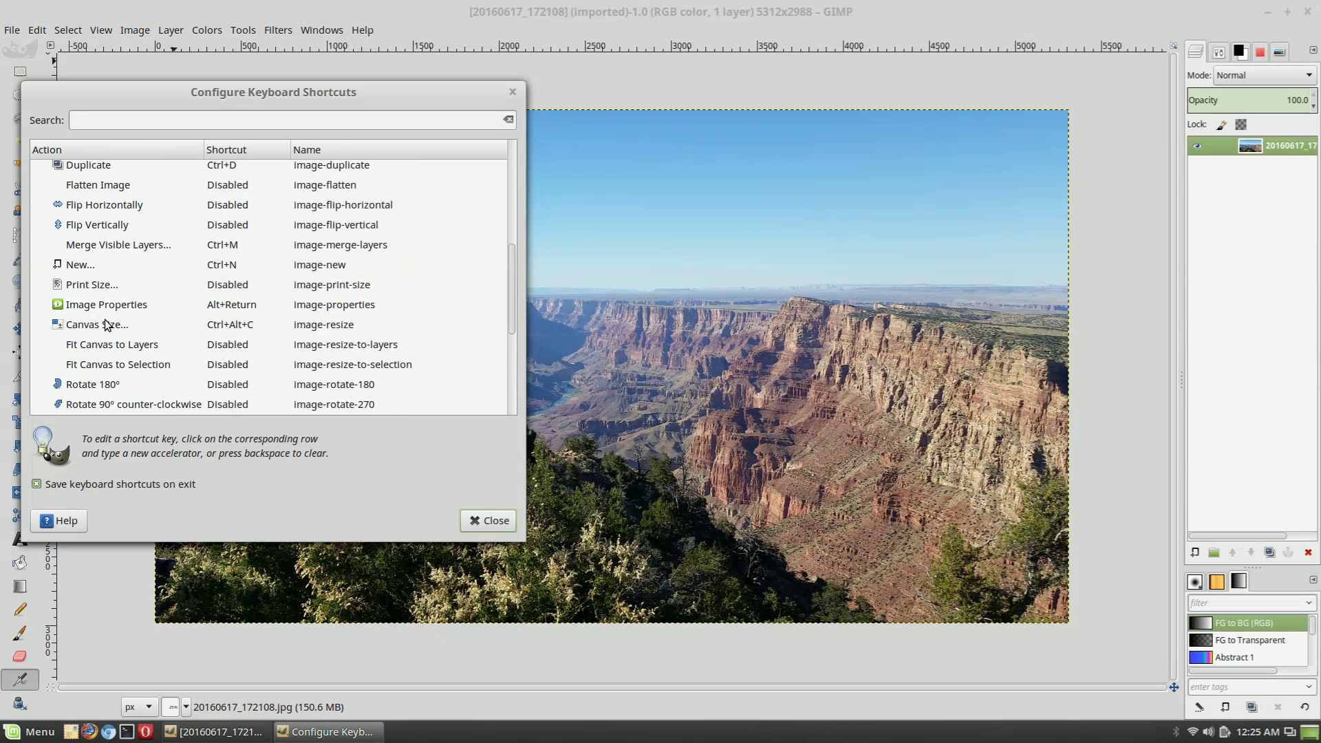
scroll(106, 325, "down", 3)
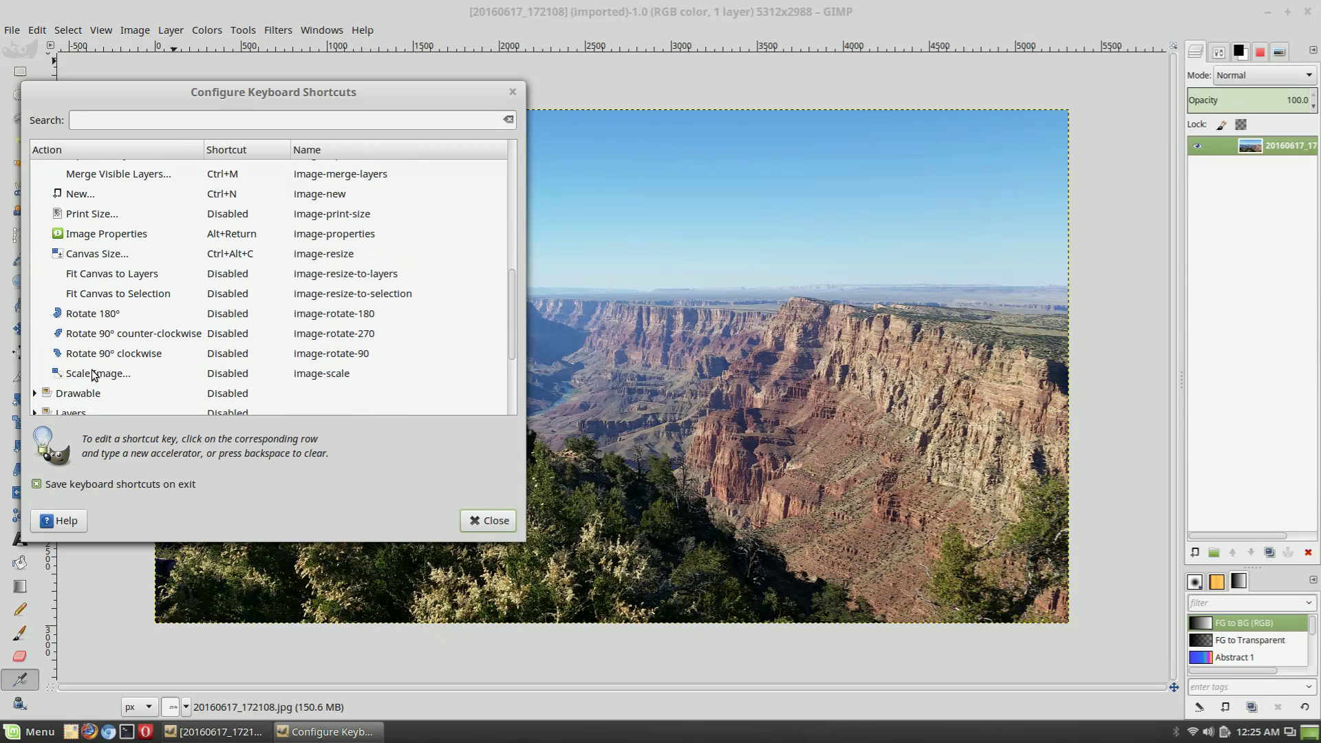
left_click(91, 373)
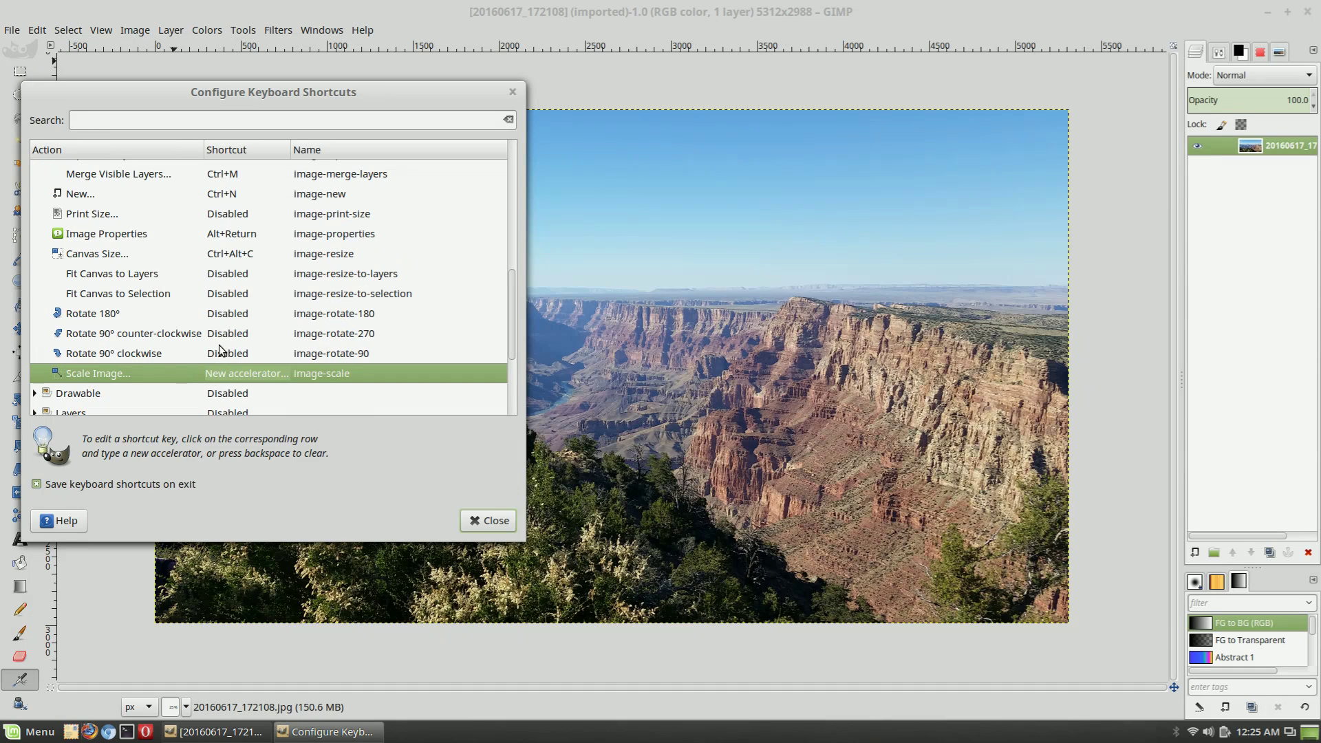
key("BackSpace")
key("BackSpace")
key("ctrl+alt+i")
left_click(486, 519)
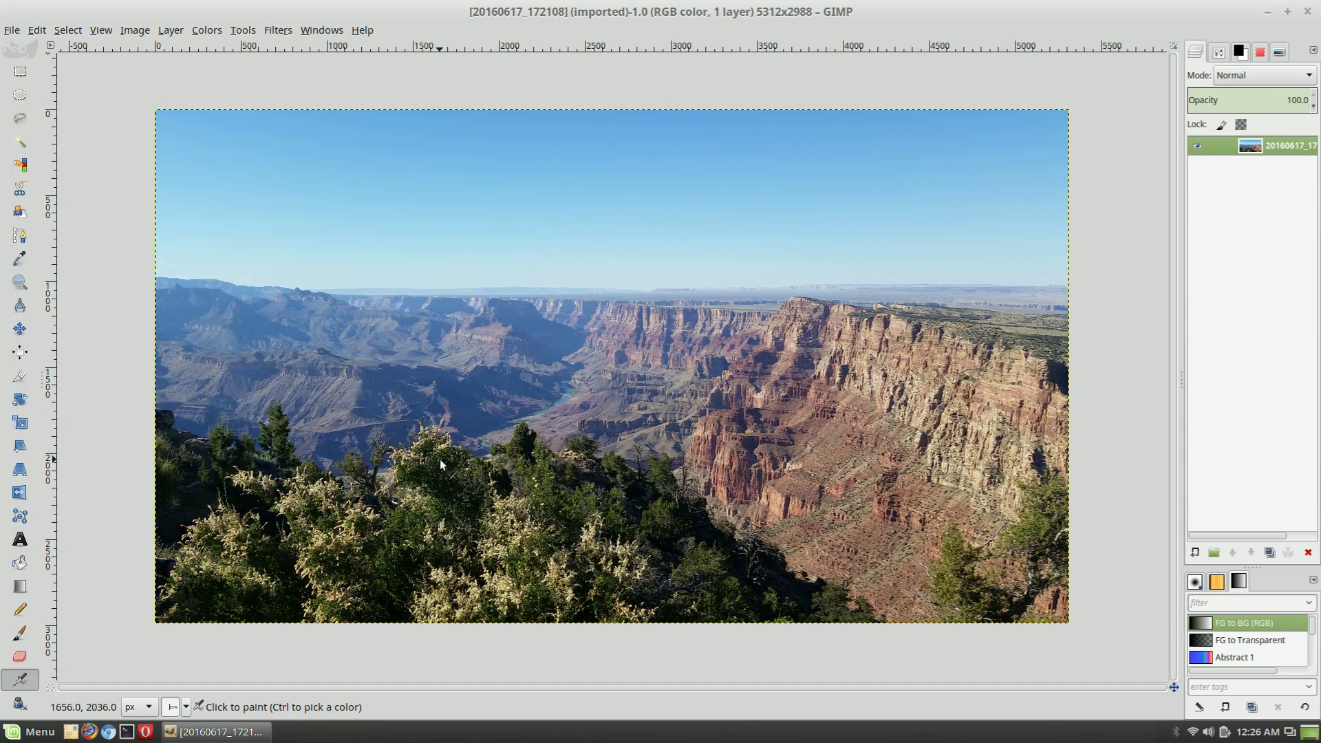
key("ctrl+alt+i")
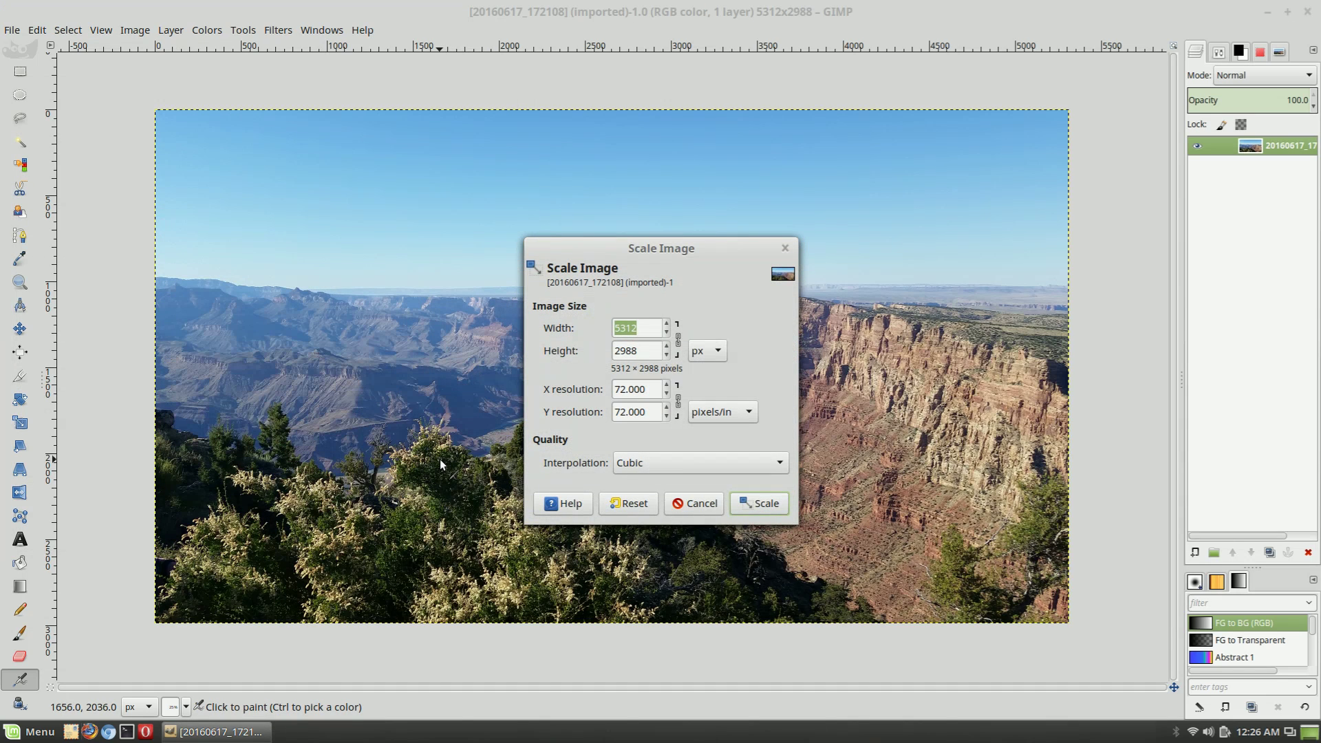
key("Escape")
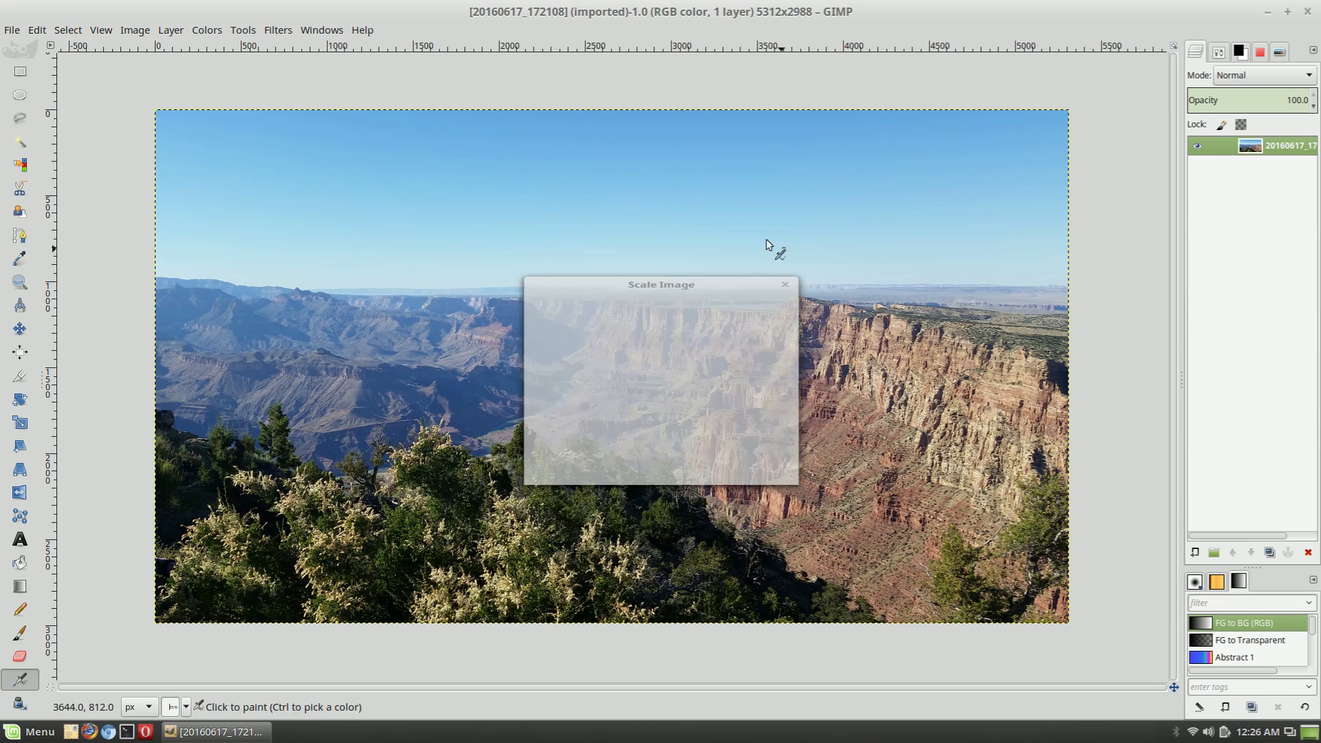
left_click(138, 31)
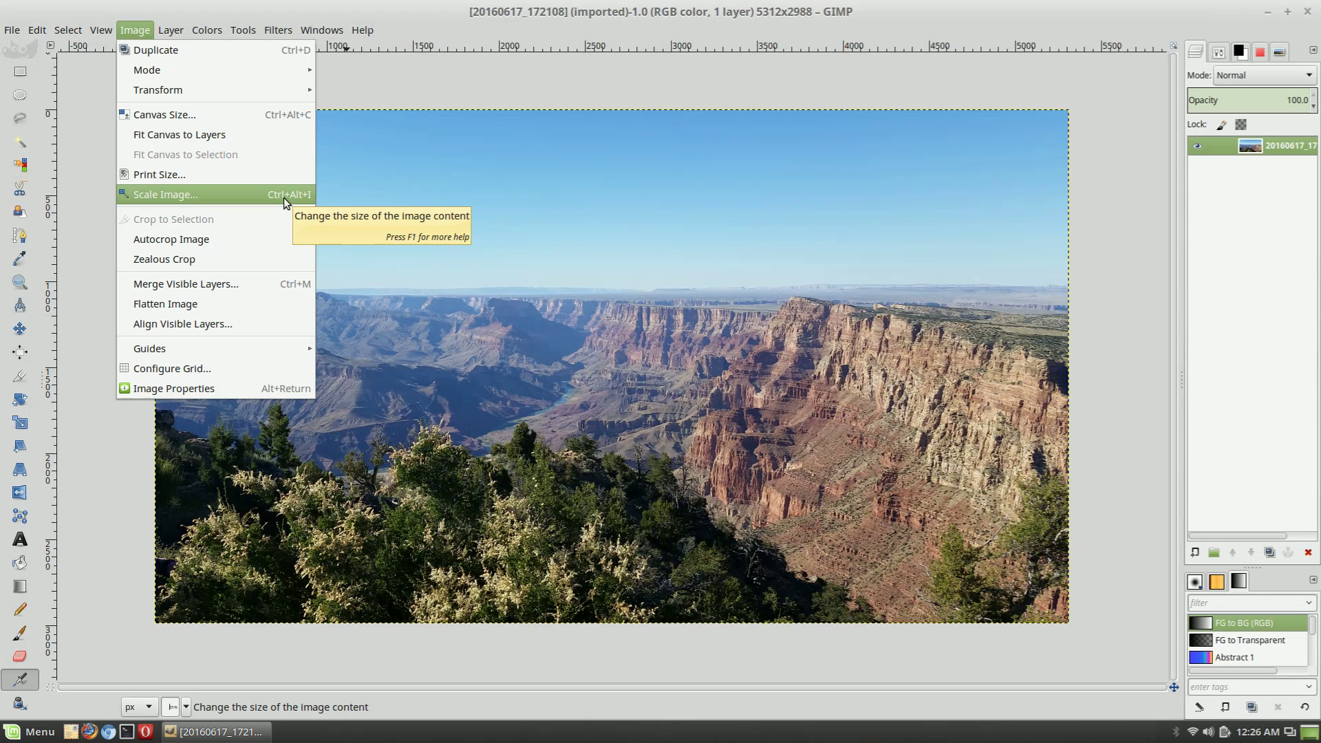
left_click(523, 76)
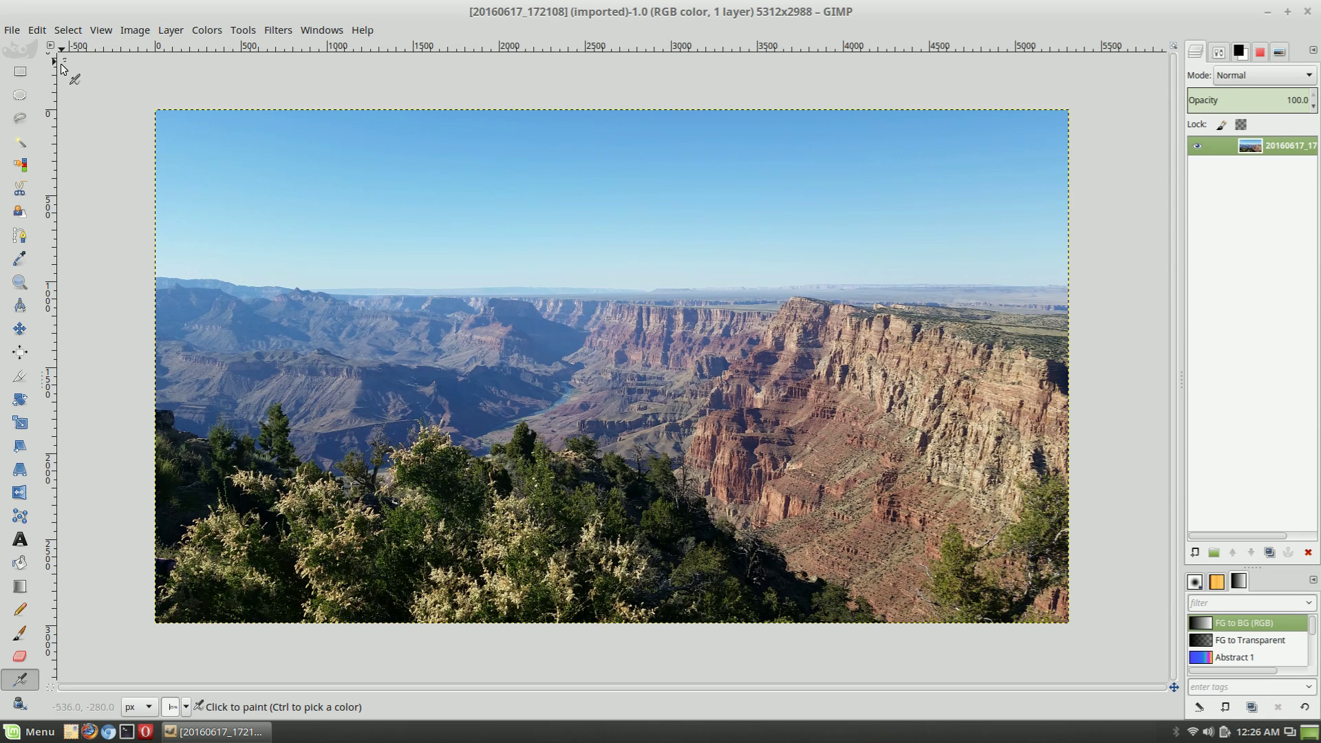
Select a rectangle of sky and cliffs right of centre and crop the photo to it
left_click(20, 71)
left_click_drag(328, 181, 737, 410)
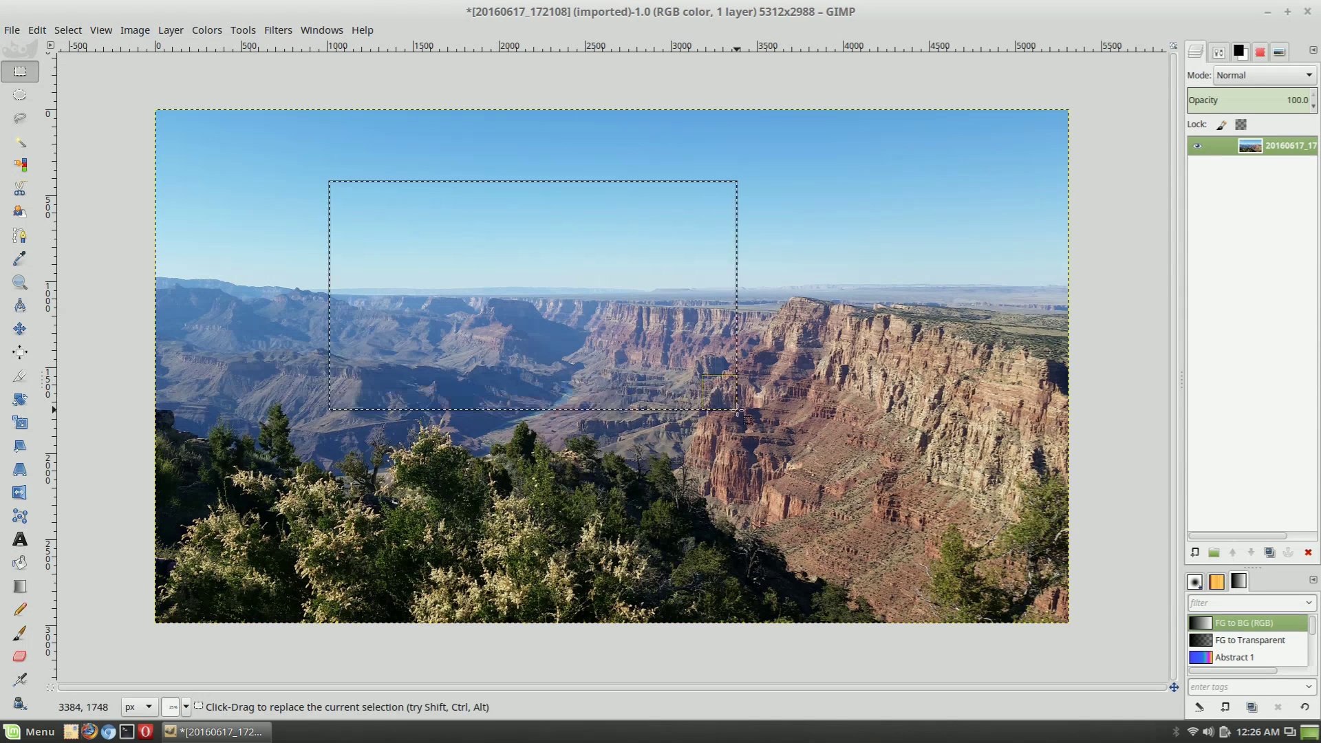
left_click(773, 163)
left_click_drag(658, 189, 885, 344)
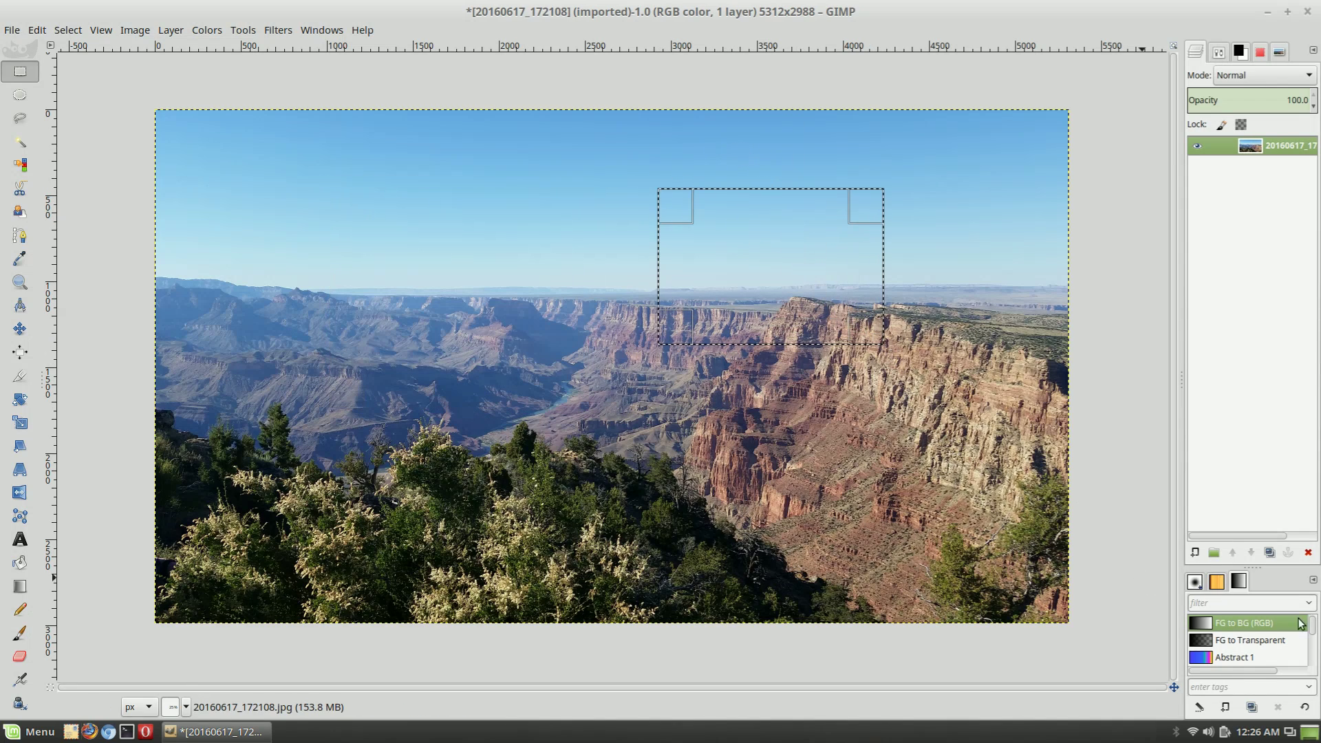
left_click(134, 29)
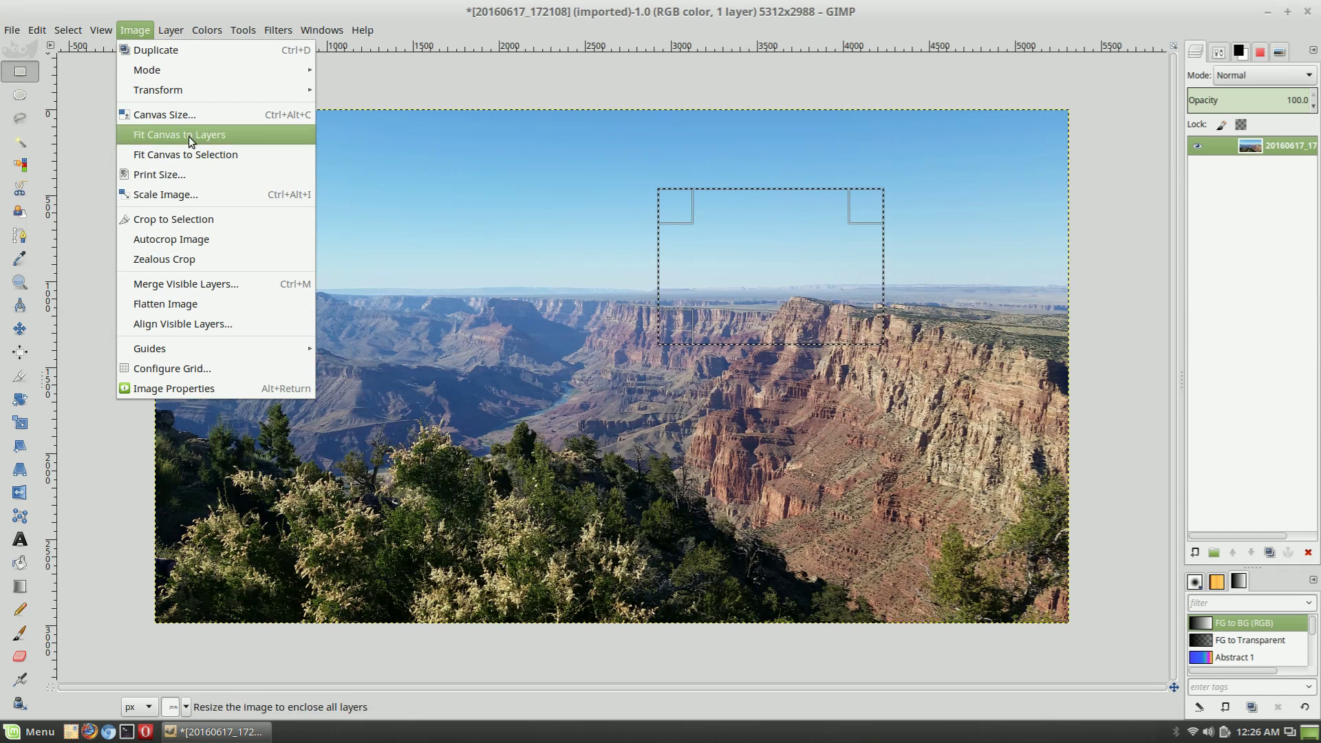
left_click(204, 218)
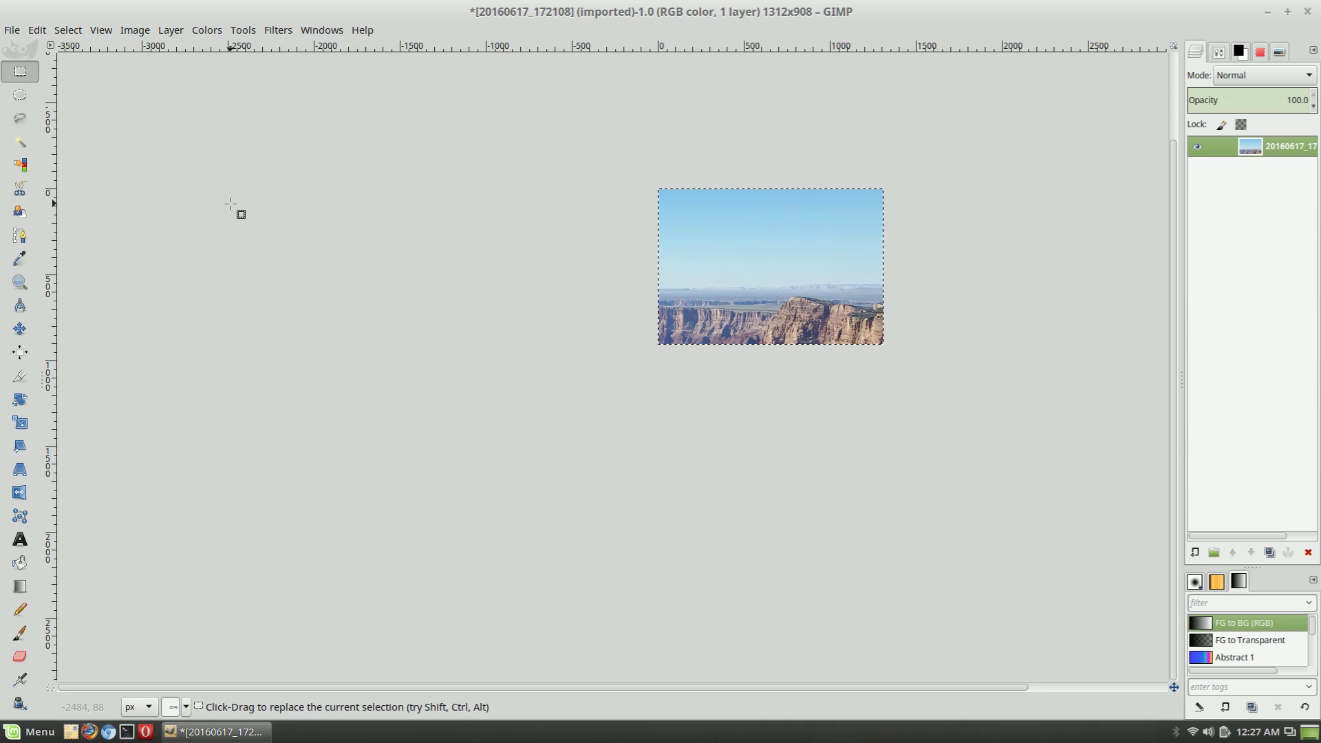
Fit the cropped image to the window, then undo the crop to restore the full photo
key("ctrl+shift+j")
key("ctrl+z")
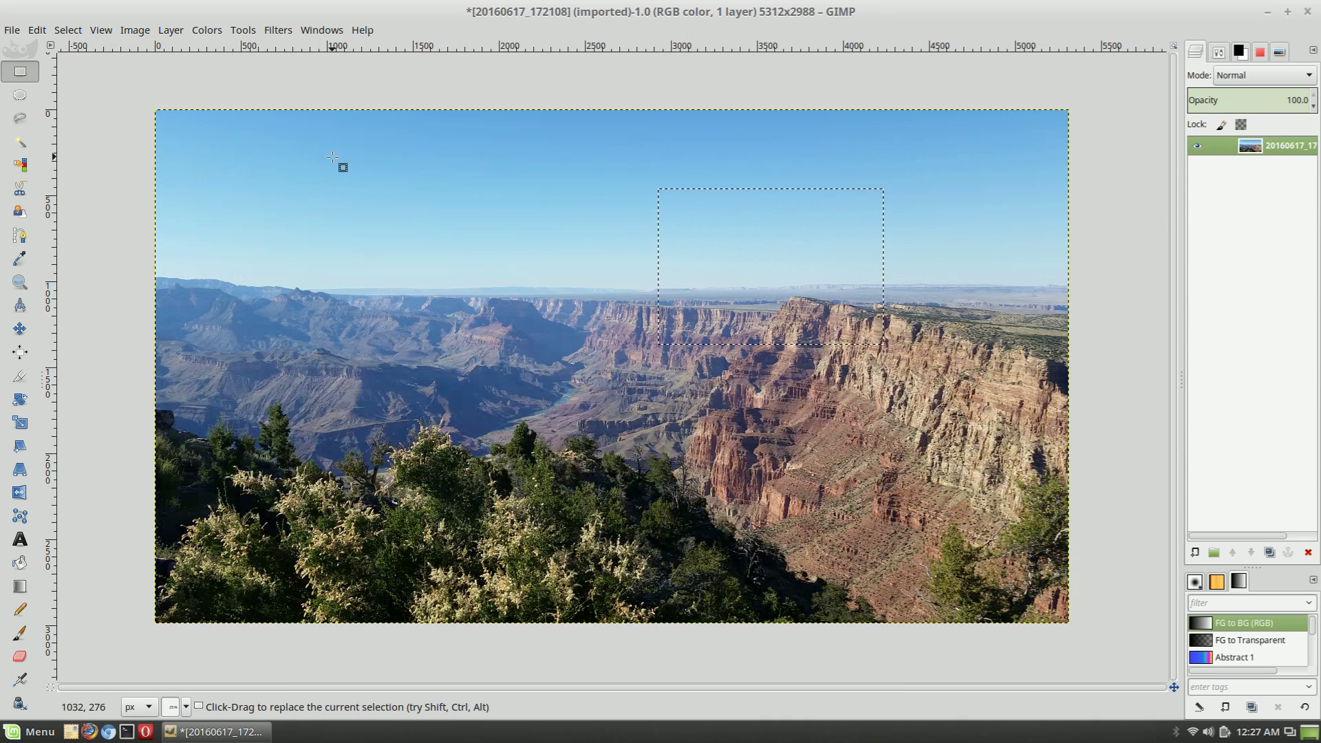
left_click(171, 29)
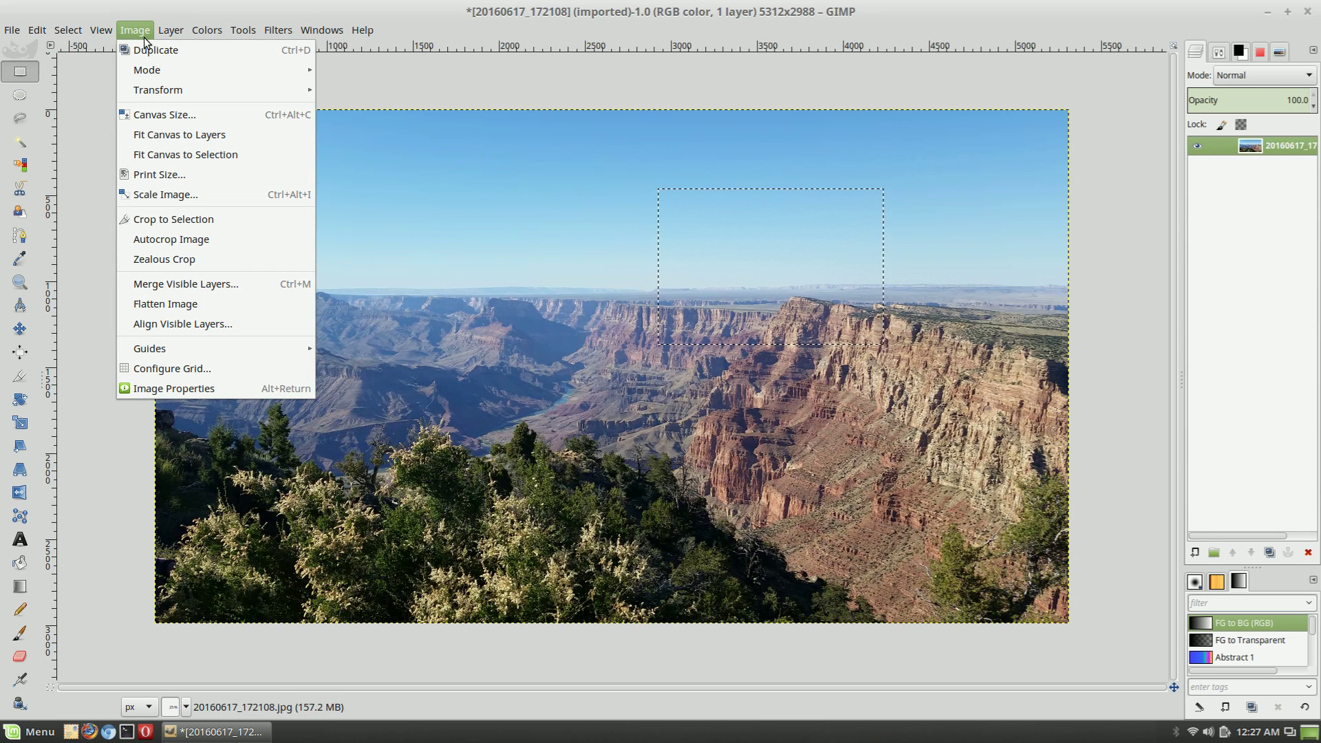
mouse_move(104, 31)
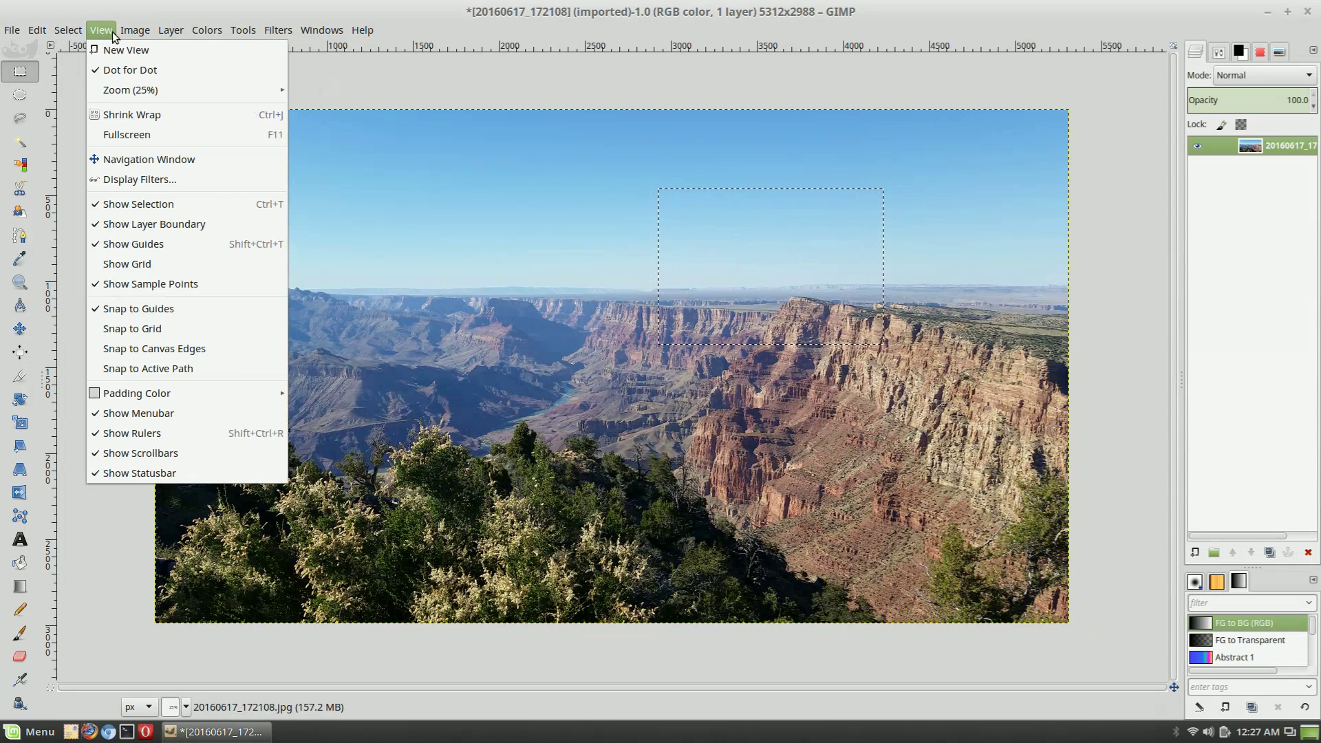
mouse_move(184, 73)
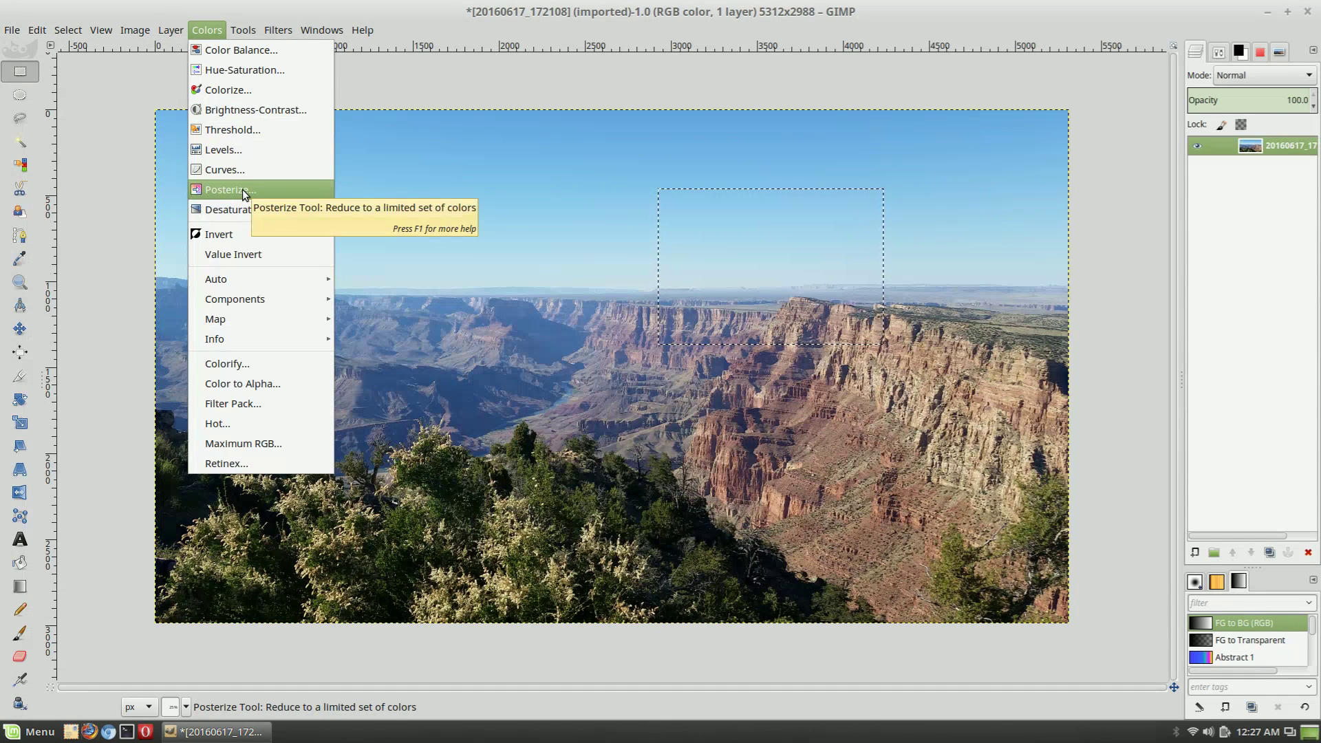
Preview a Colorize hue shift on the selection and cancel it
left_click(241, 91)
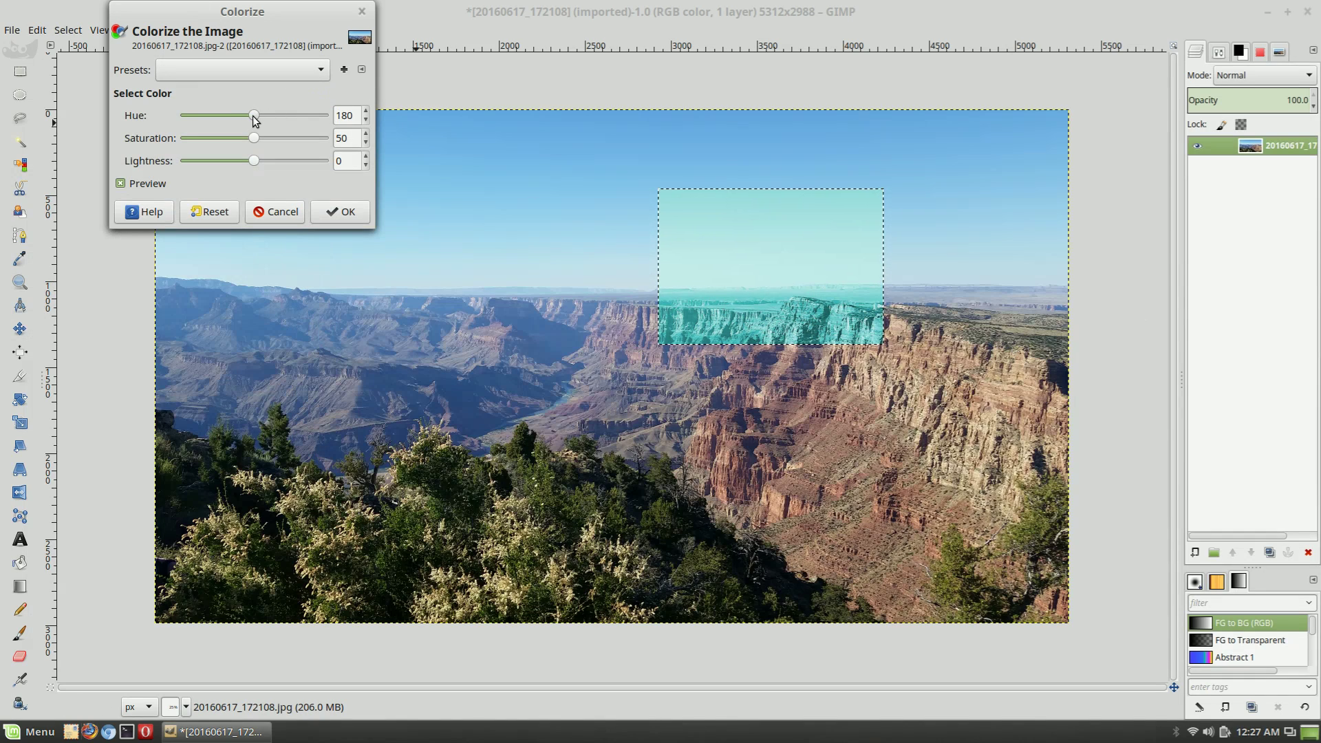
left_click_drag(254, 116, 308, 130)
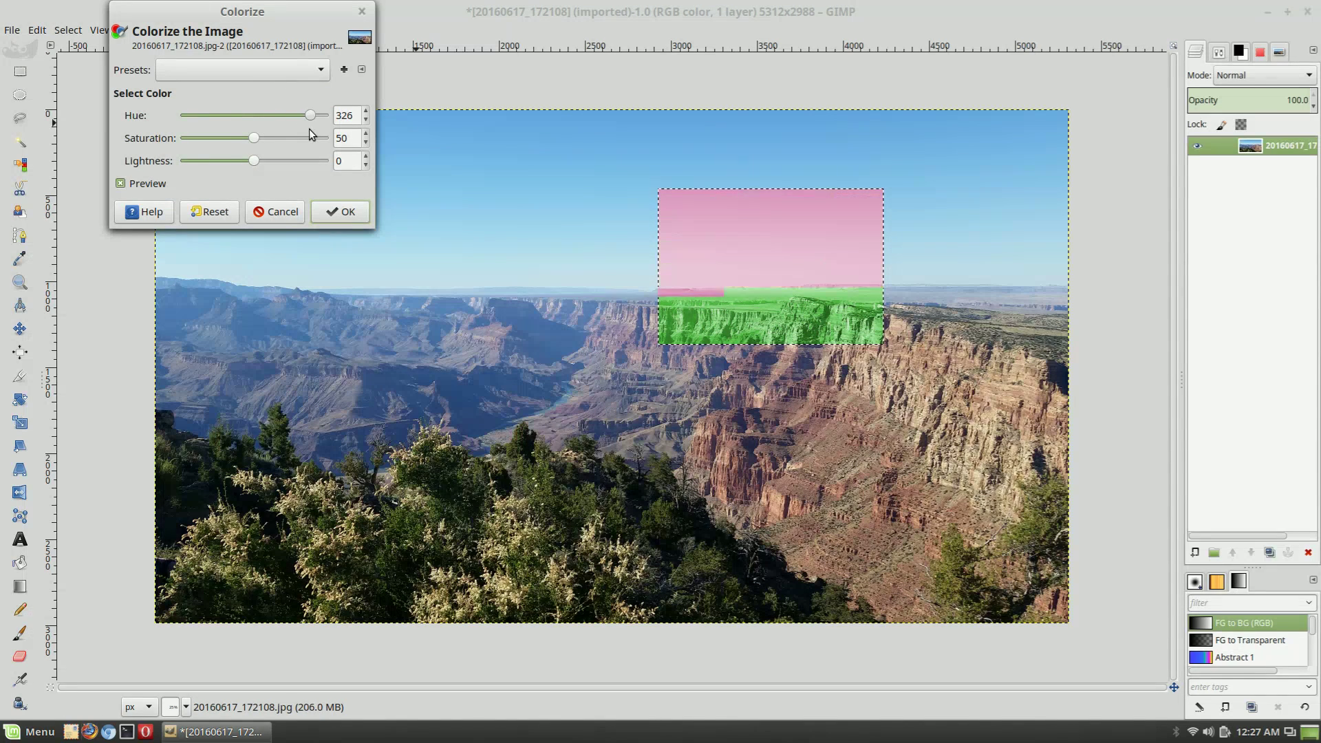
left_click(285, 211)
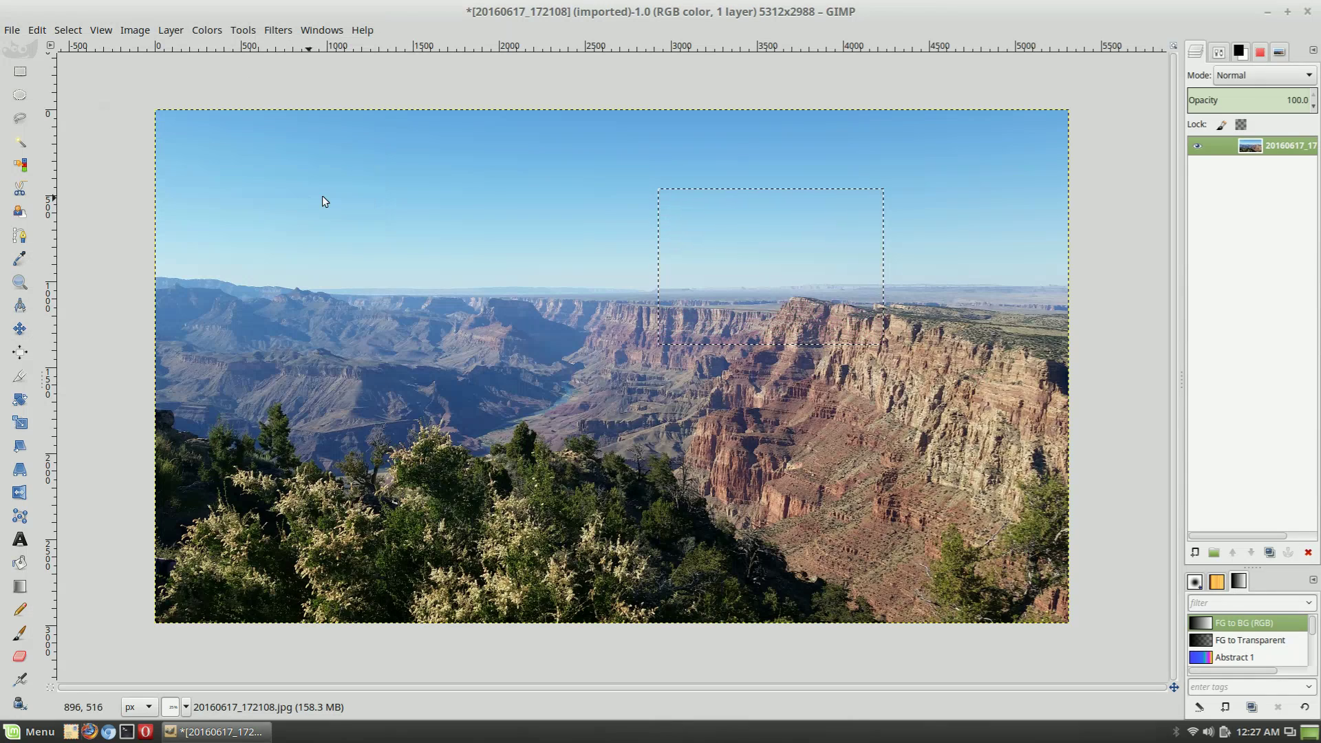
Duplicate the photo into a new untitled image and set the selection to None
key("ctrl+d")
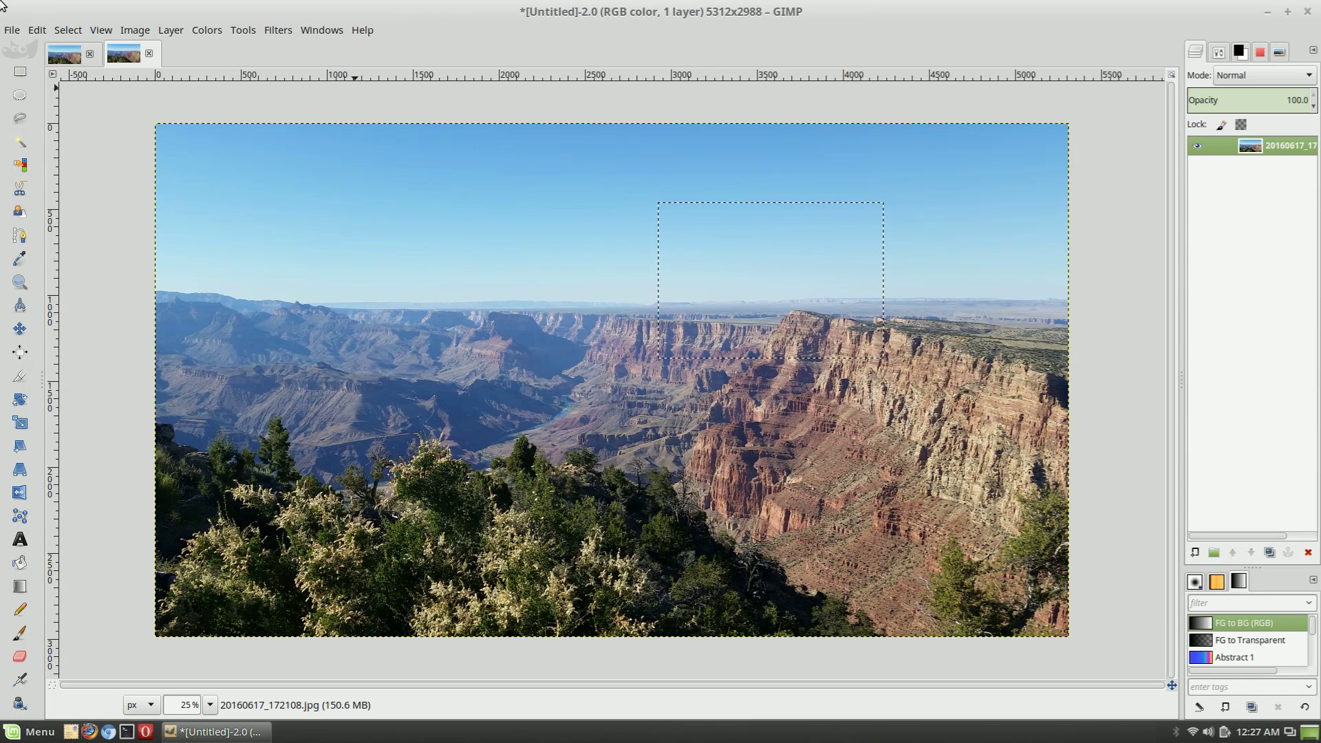
left_click(37, 29)
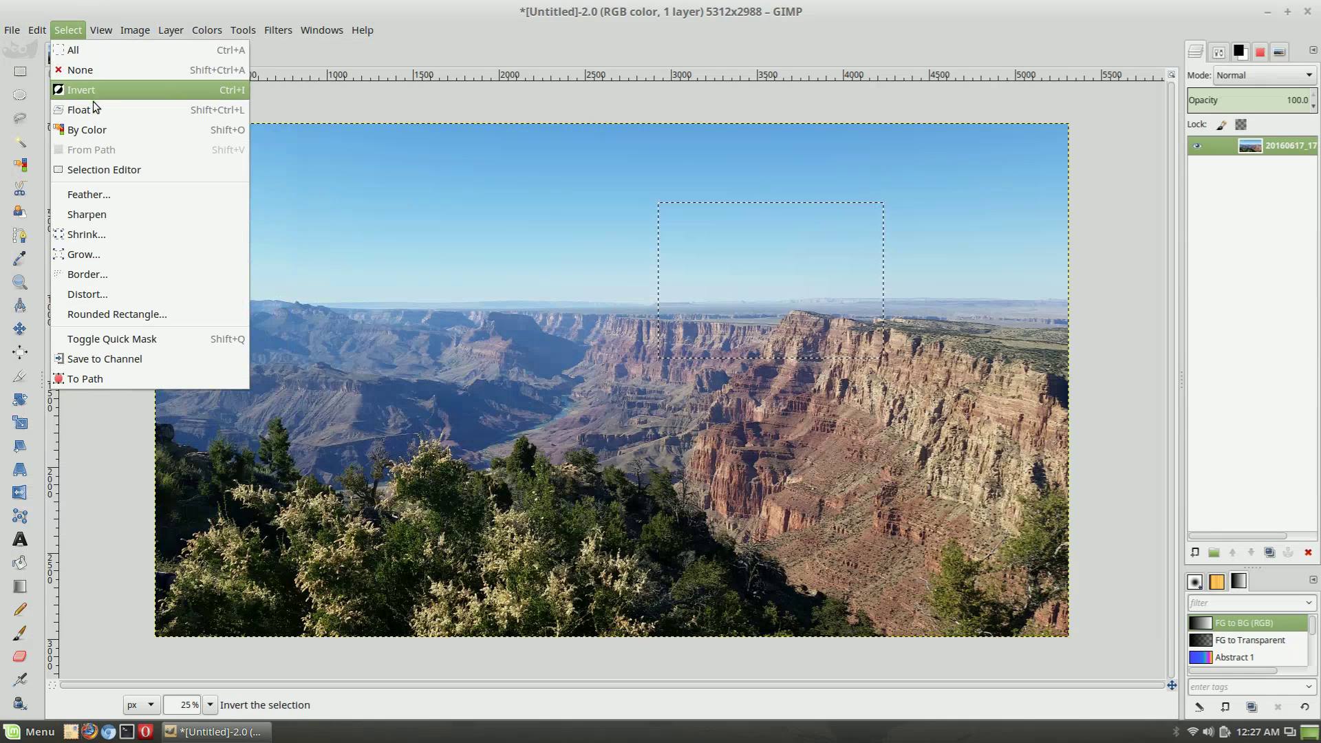
left_click(83, 68)
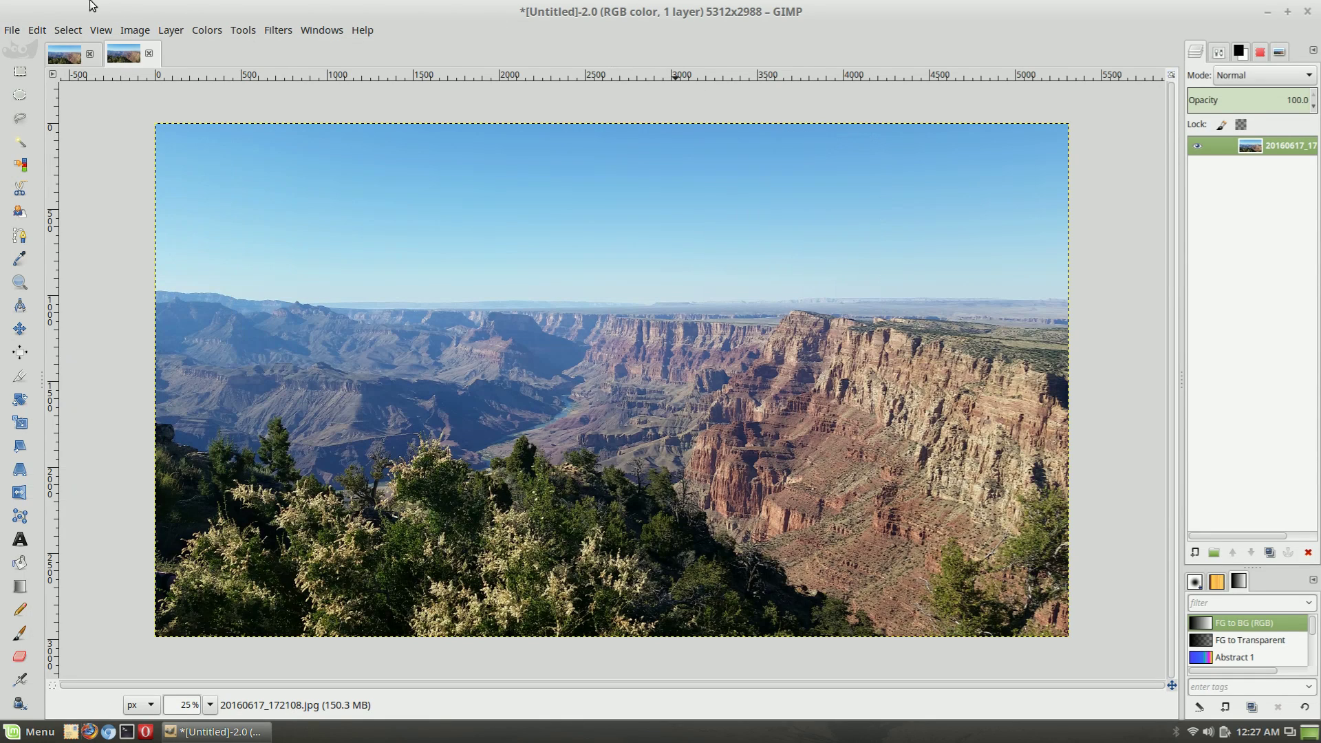
left_click(171, 31)
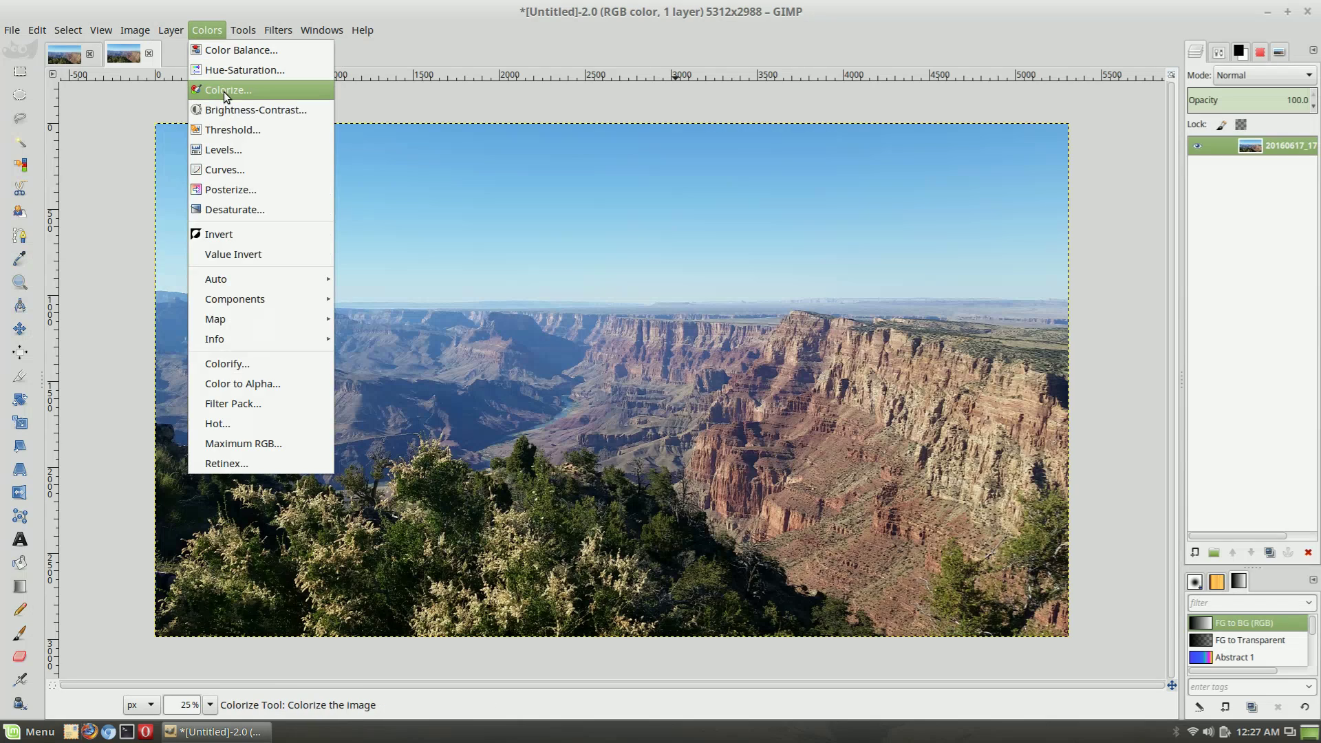
Preview a green Colorize tint on the duplicate and cancel it
left_click(225, 93)
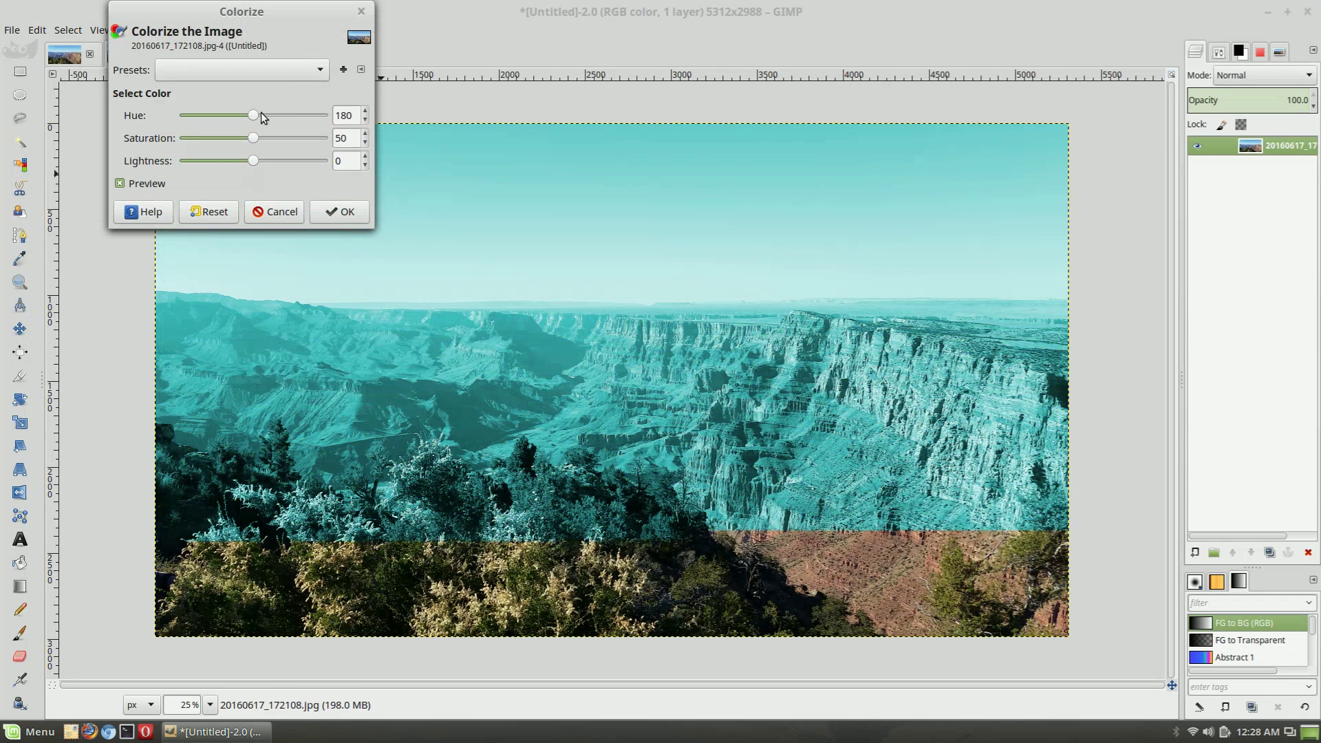
left_click_drag(262, 117, 212, 138)
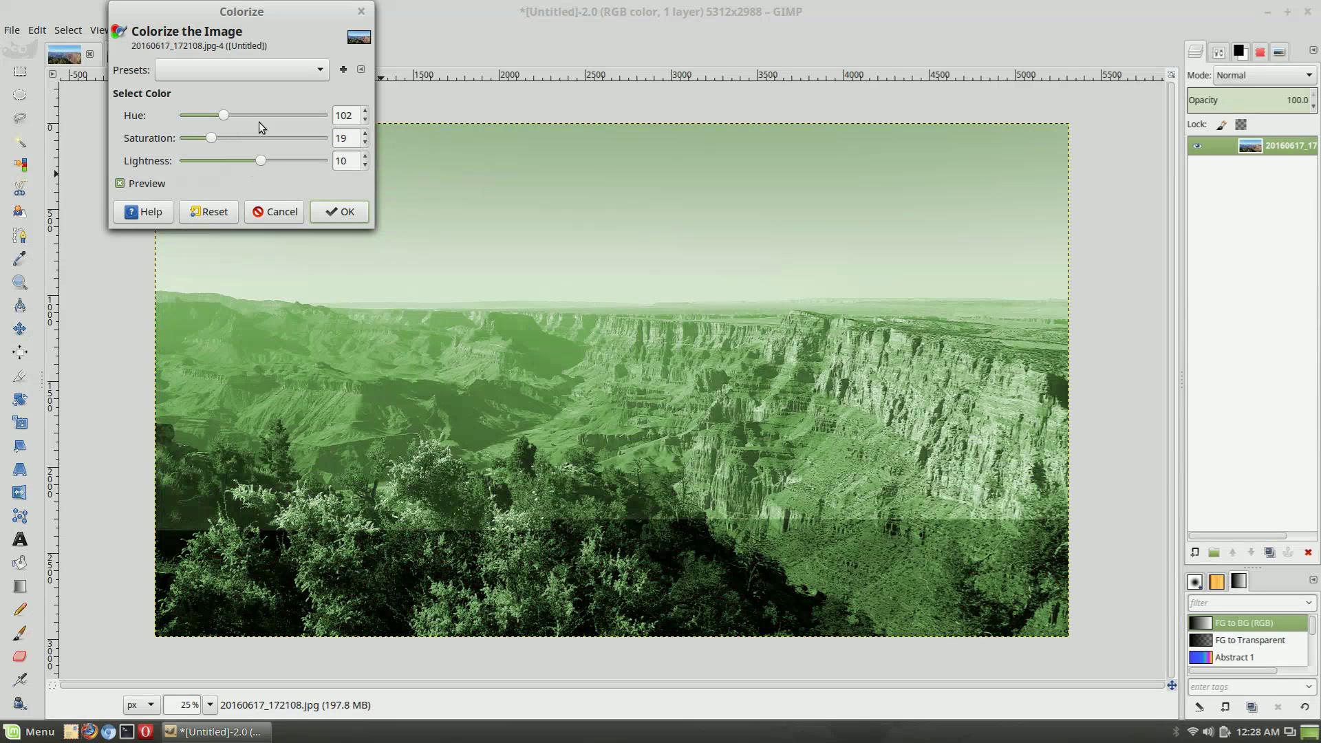
left_click(285, 212)
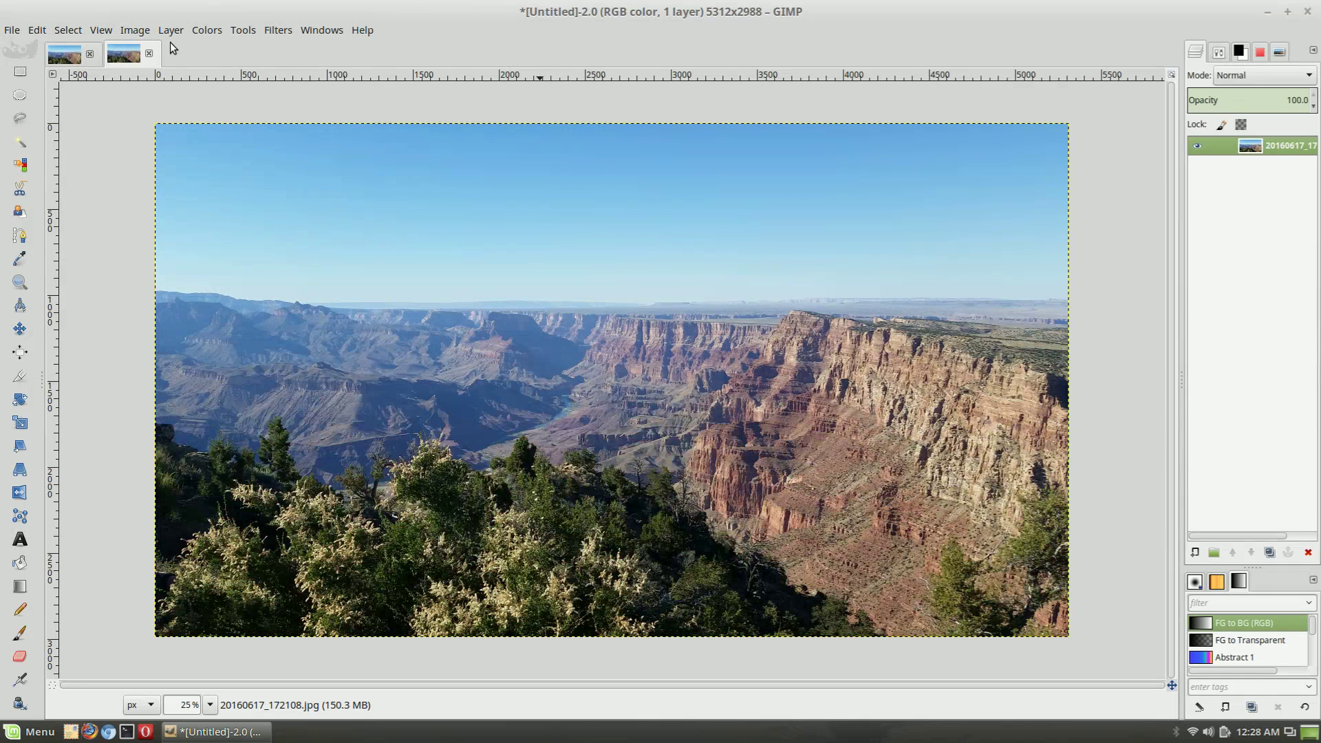
Close the untitled duplicate, discarding its changes
left_click(149, 53)
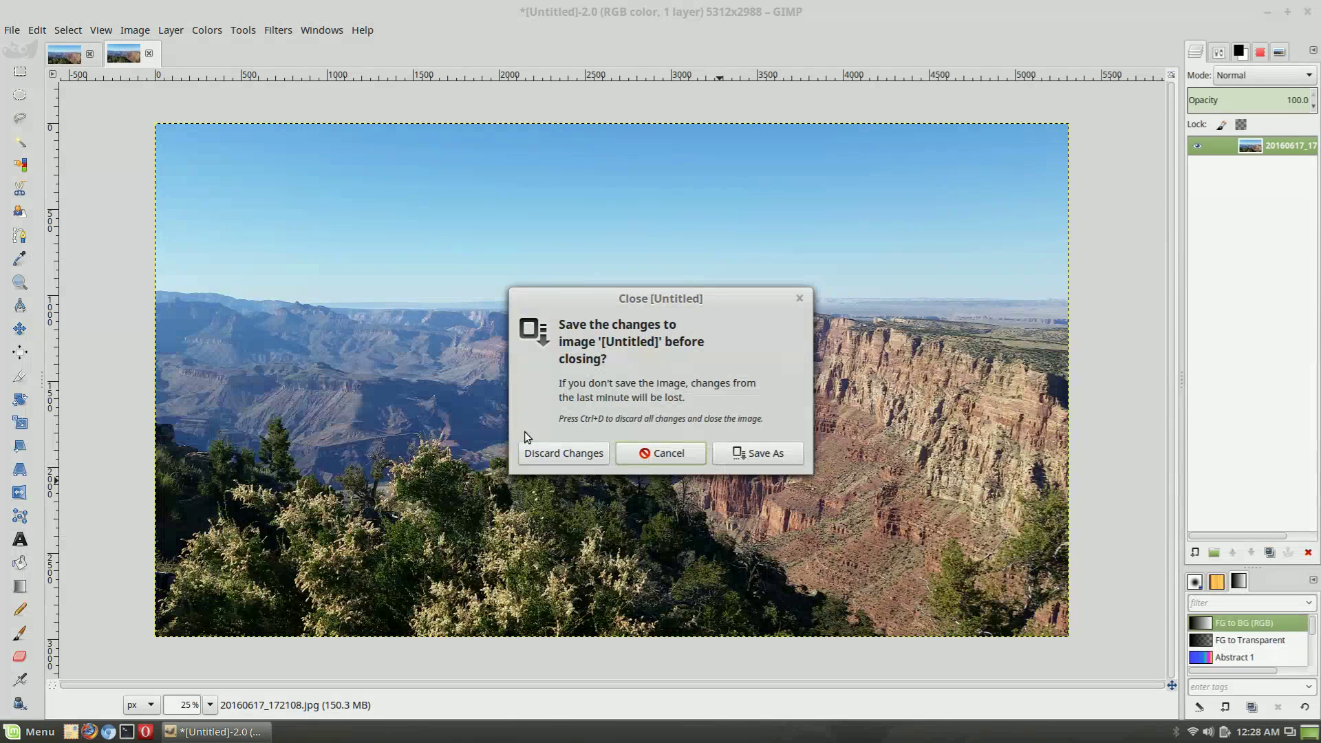
left_click(568, 452)
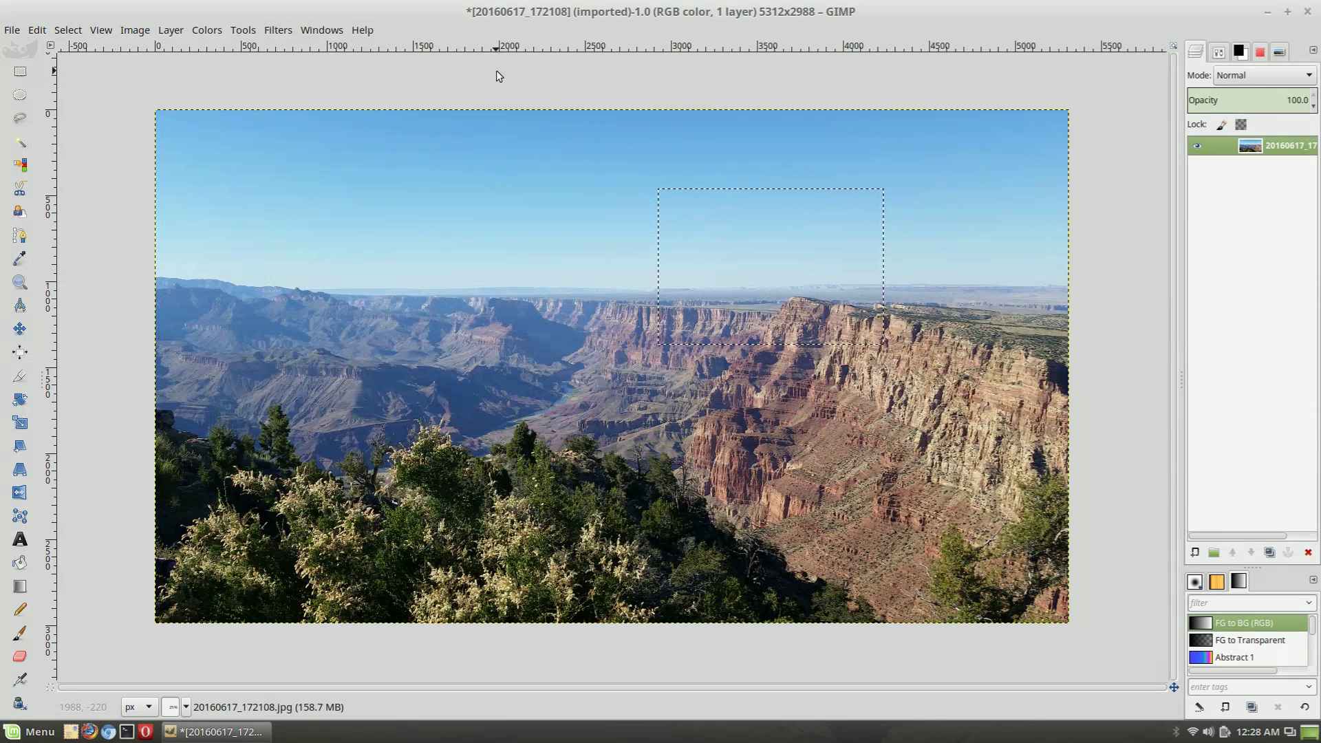
left_click(172, 30)
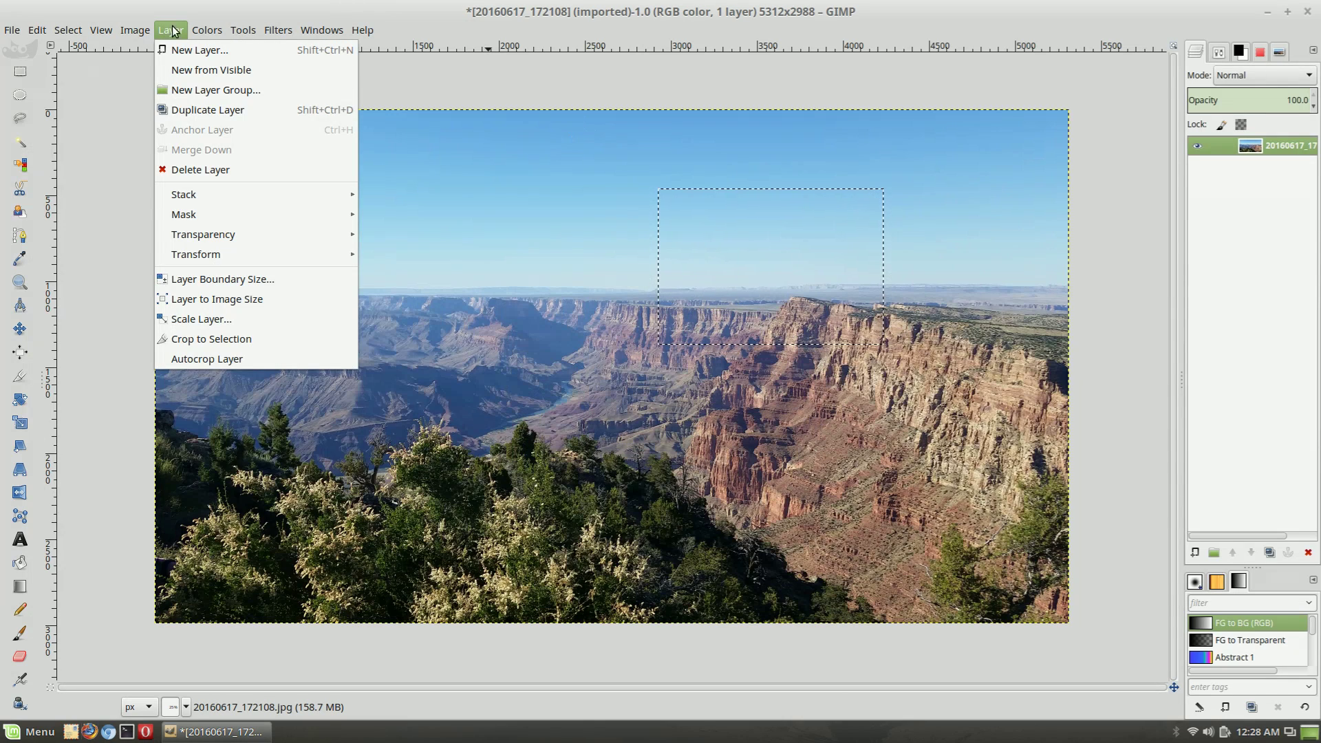
Widen the docked panels to reveal the full layer name, then close Layer Attributes unchanged
mouse_move(203, 34)
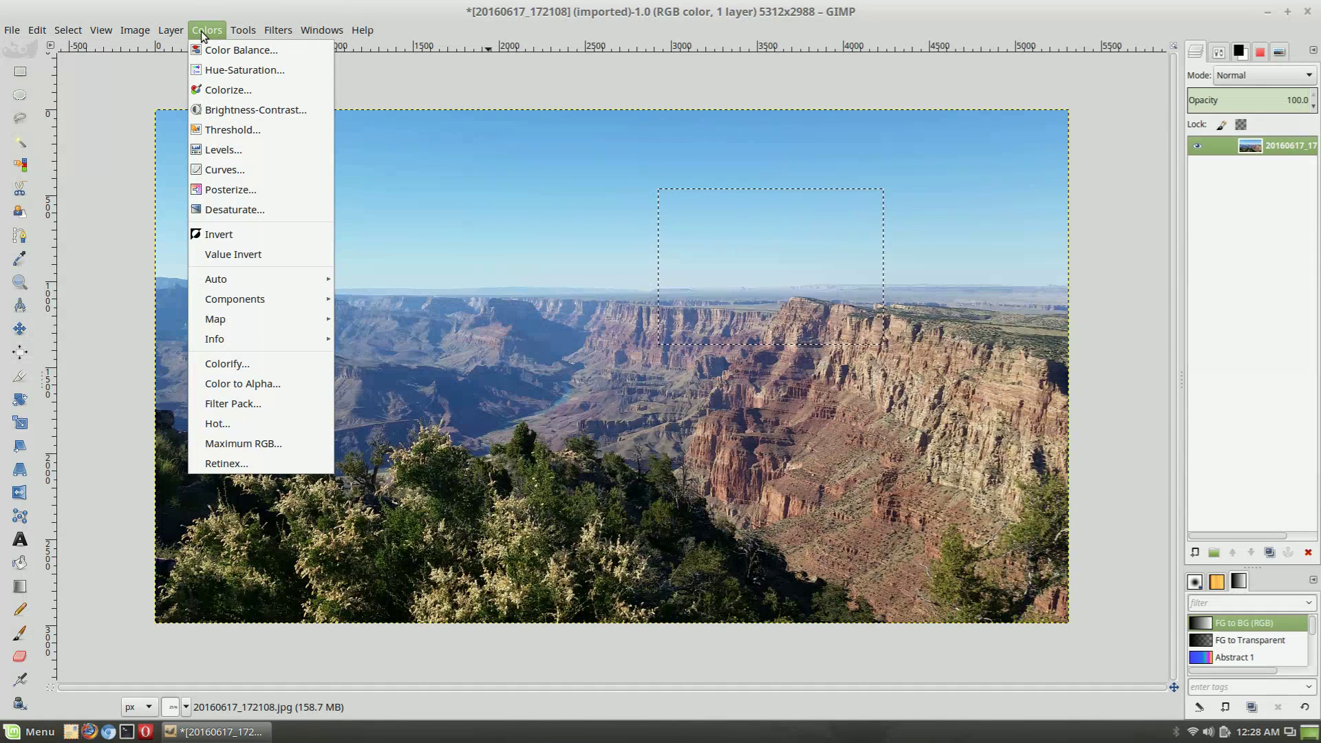
left_click(206, 30)
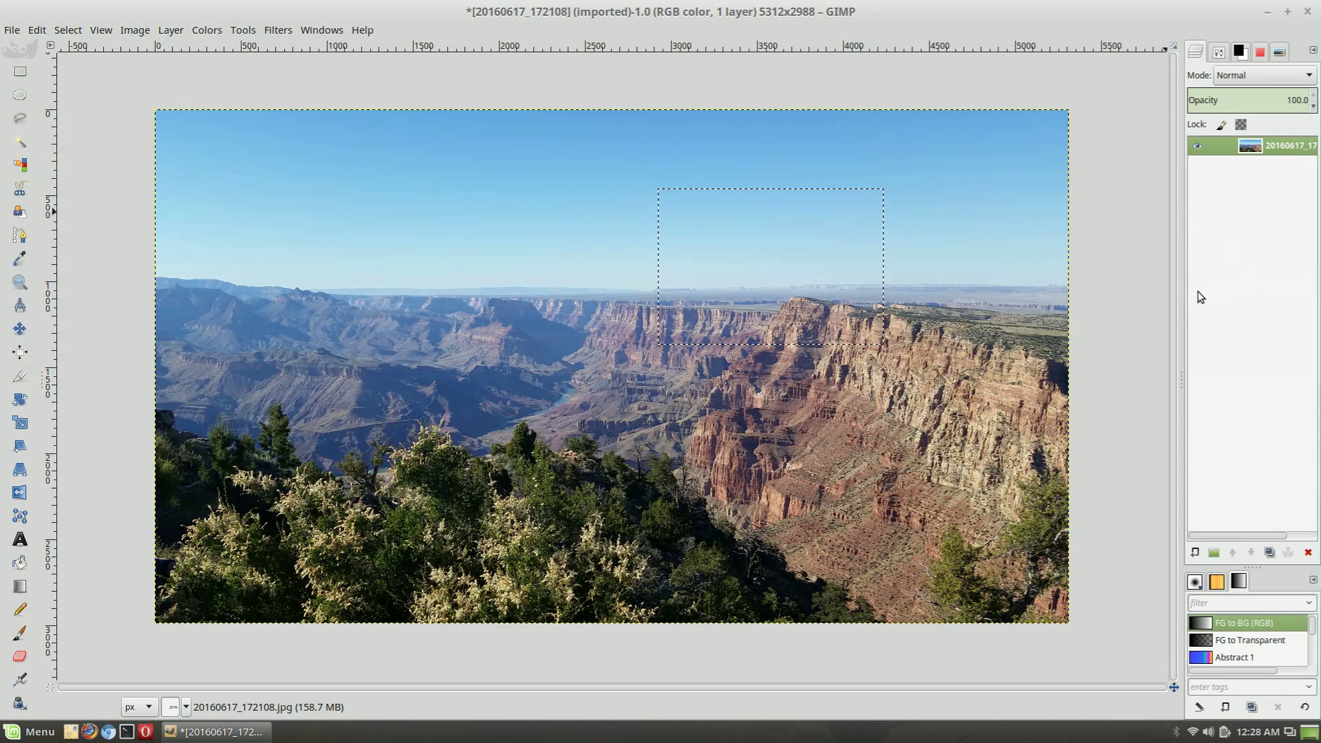
left_click_drag(1182, 301, 1124, 300)
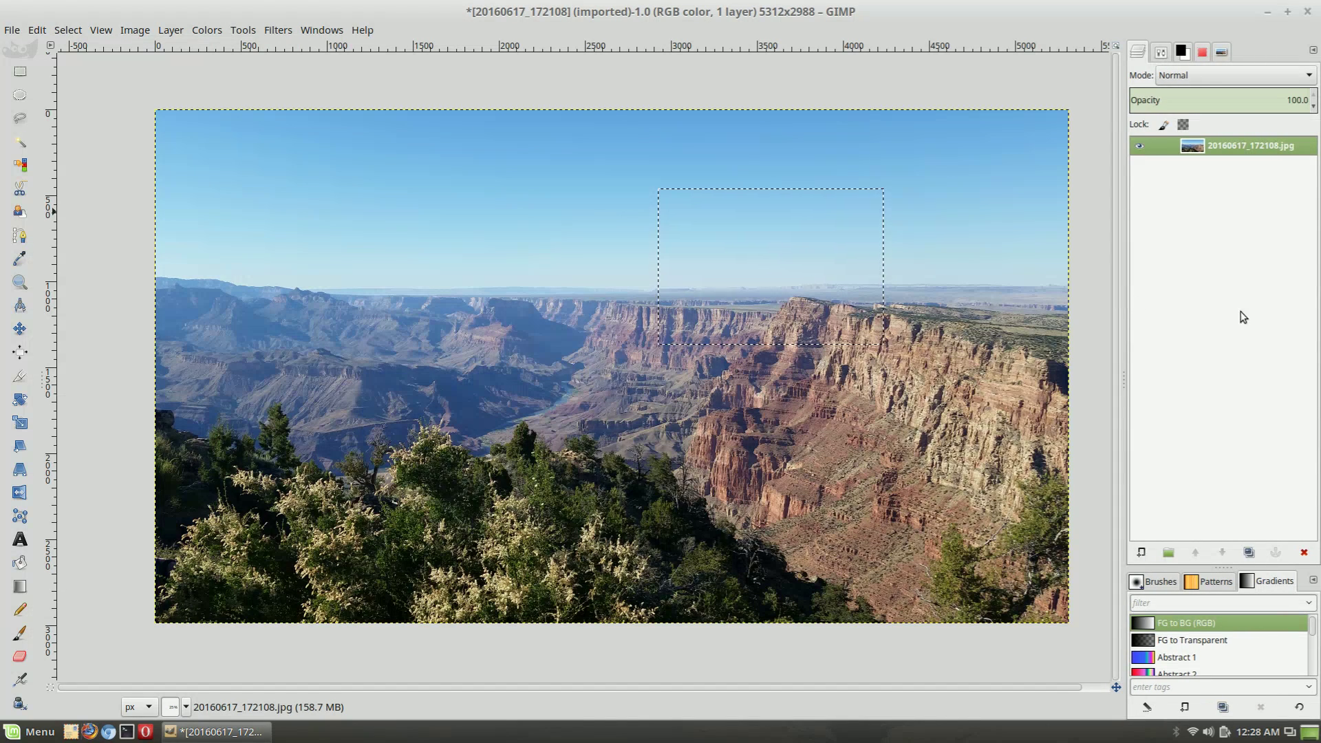
double_click(1303, 152)
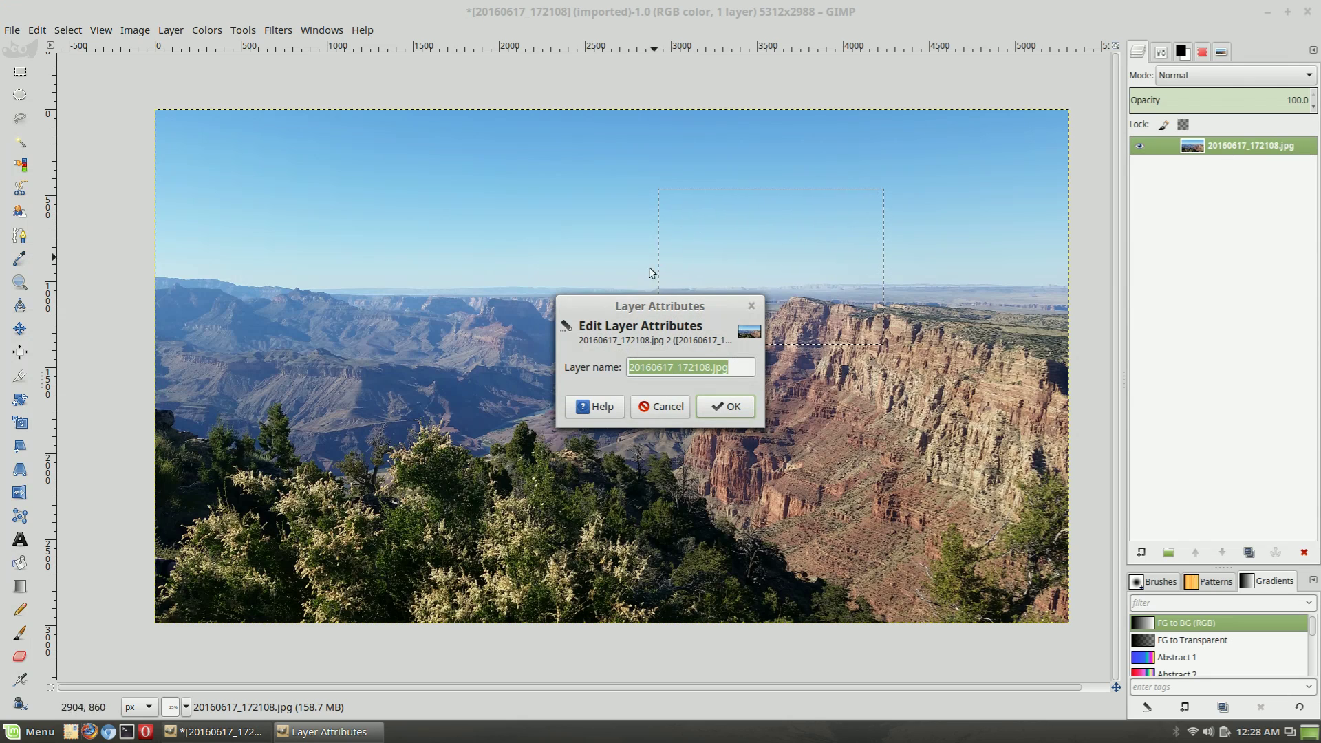
left_click(752, 306)
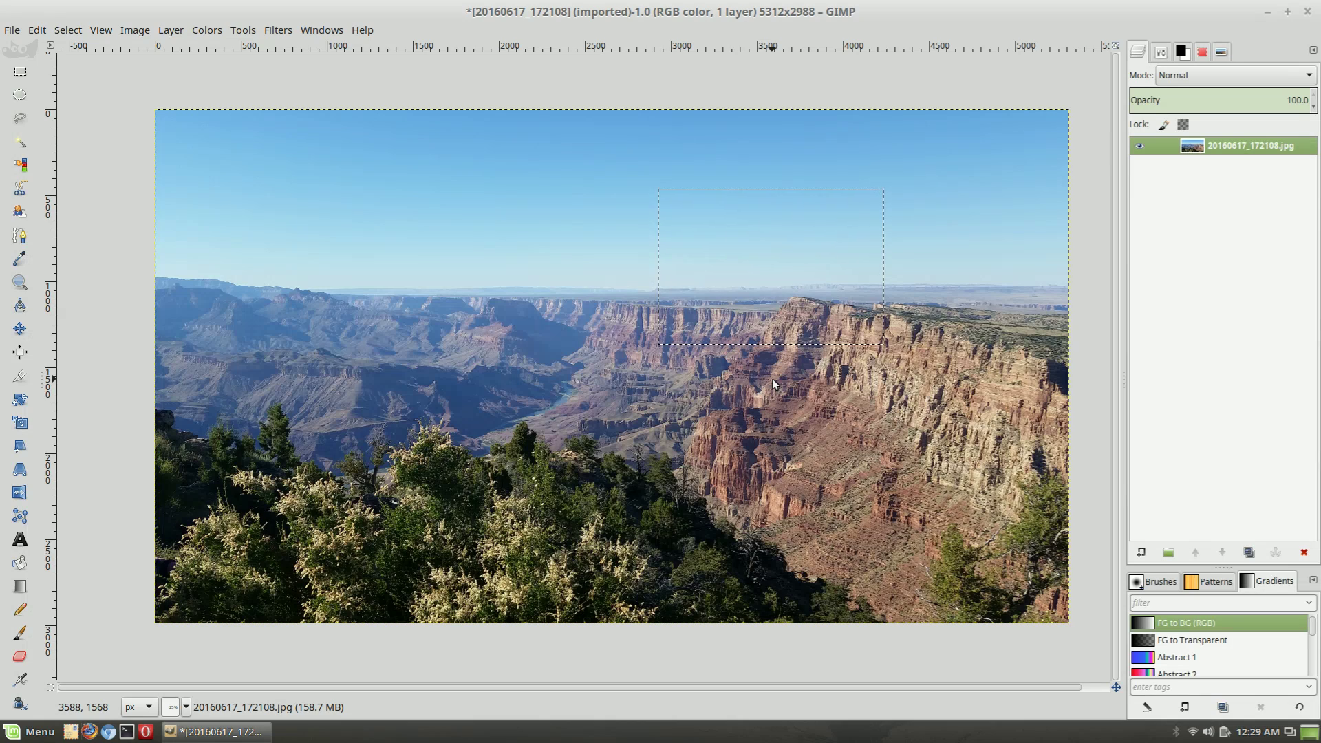
Apply a linear Motion Blur of length 142 and angle 101 to the selected sky
left_click(342, 29)
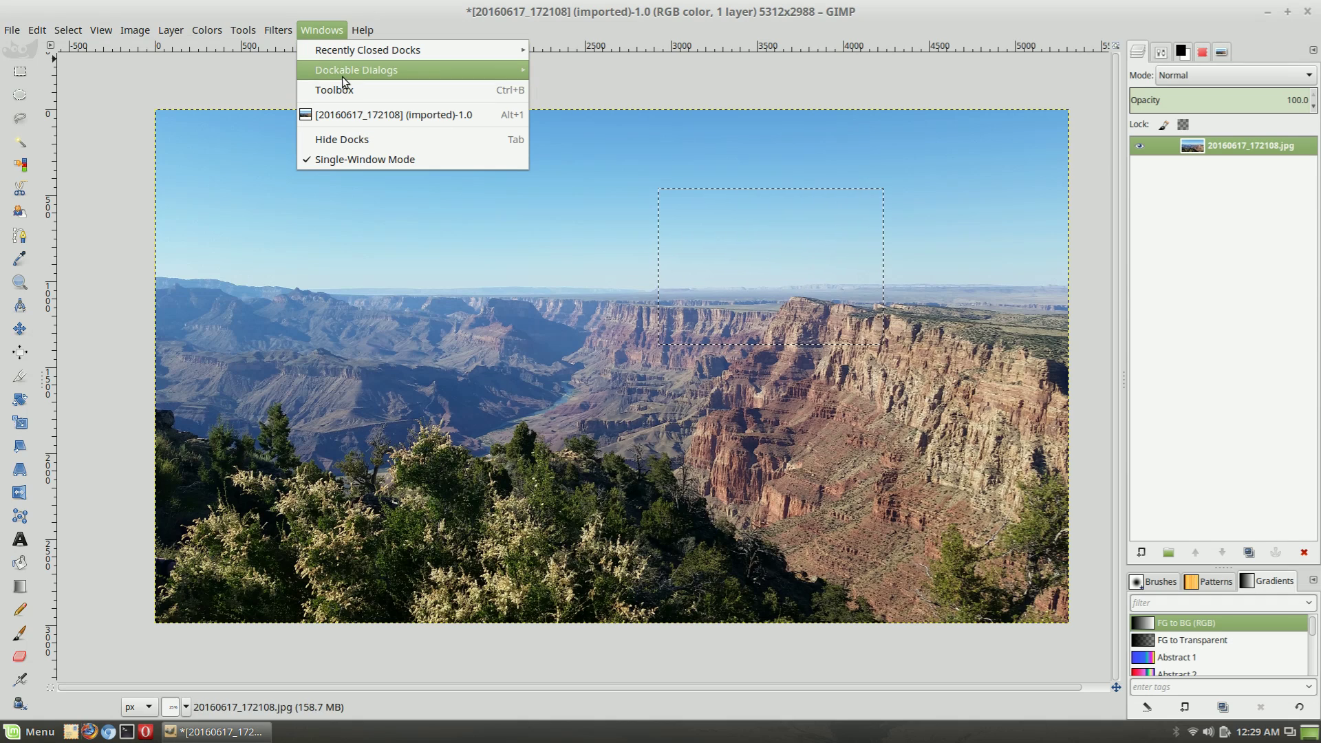
mouse_move(342, 73)
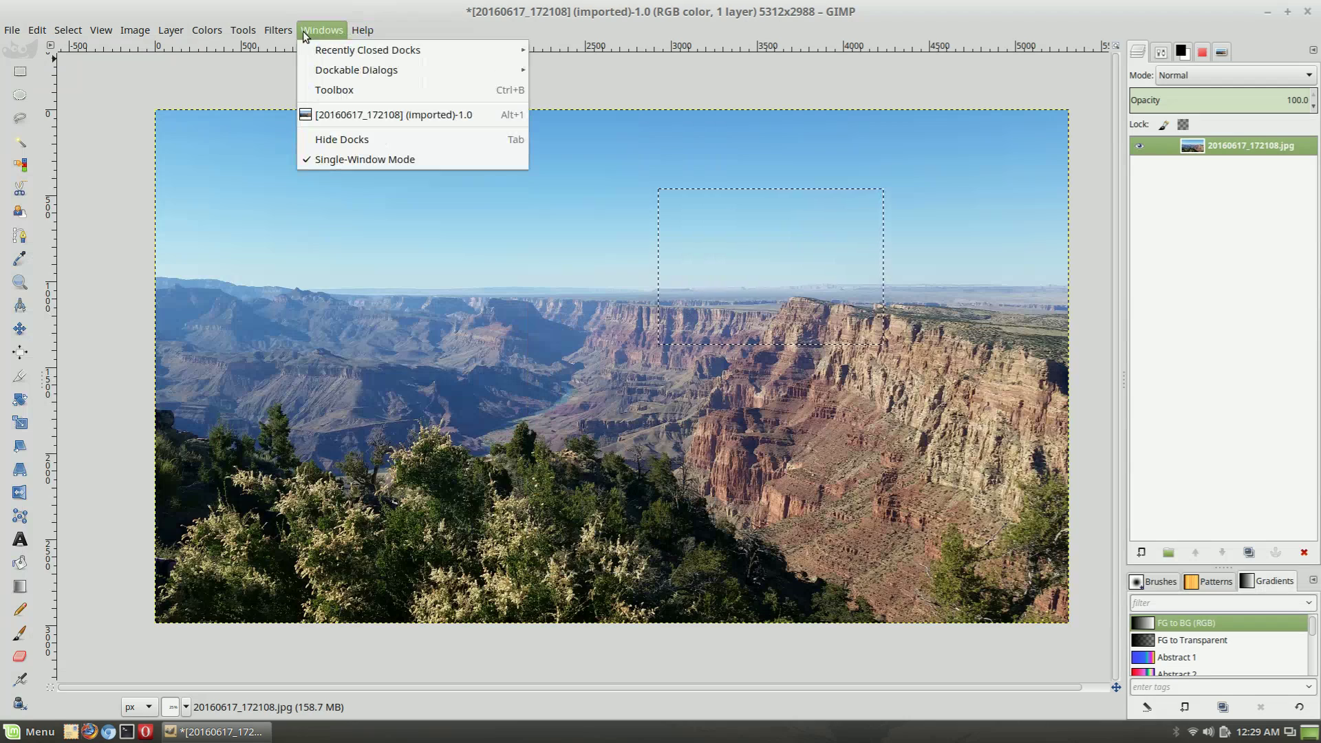
mouse_move(278, 30)
mouse_move(312, 121)
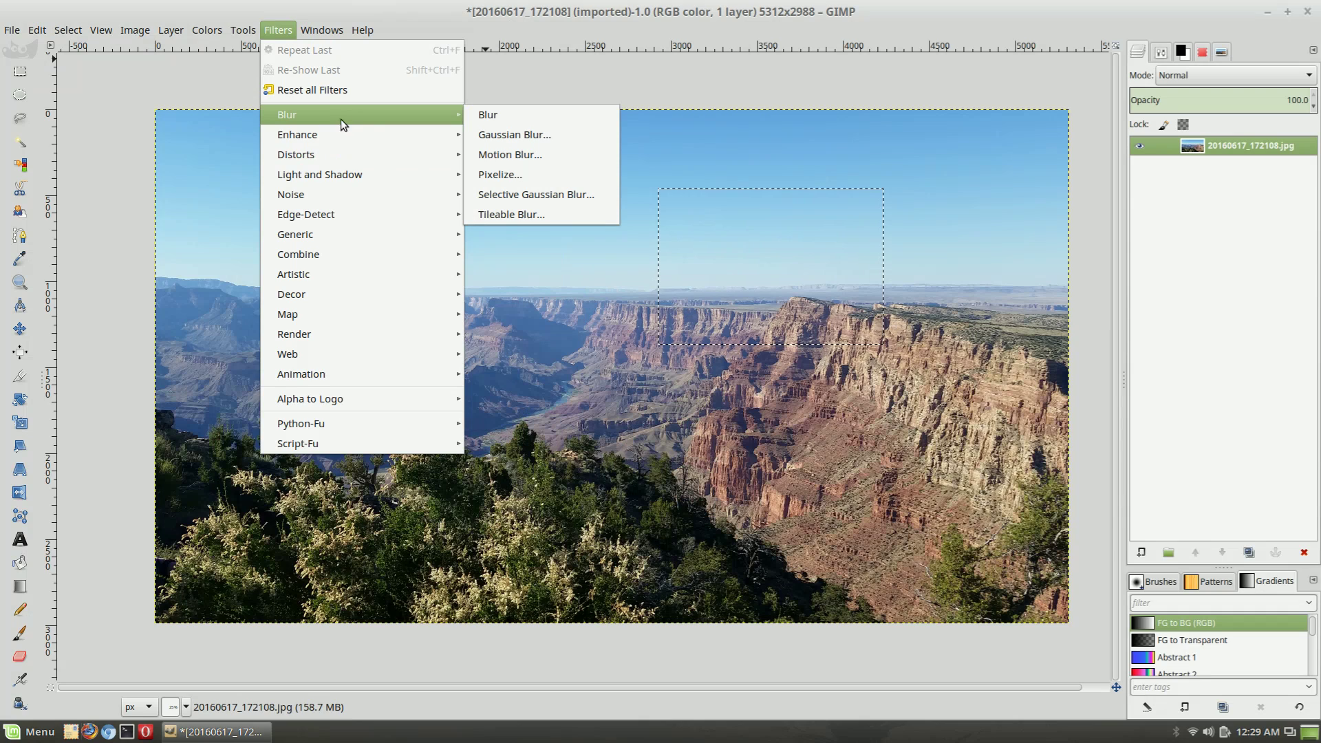
left_click(522, 154)
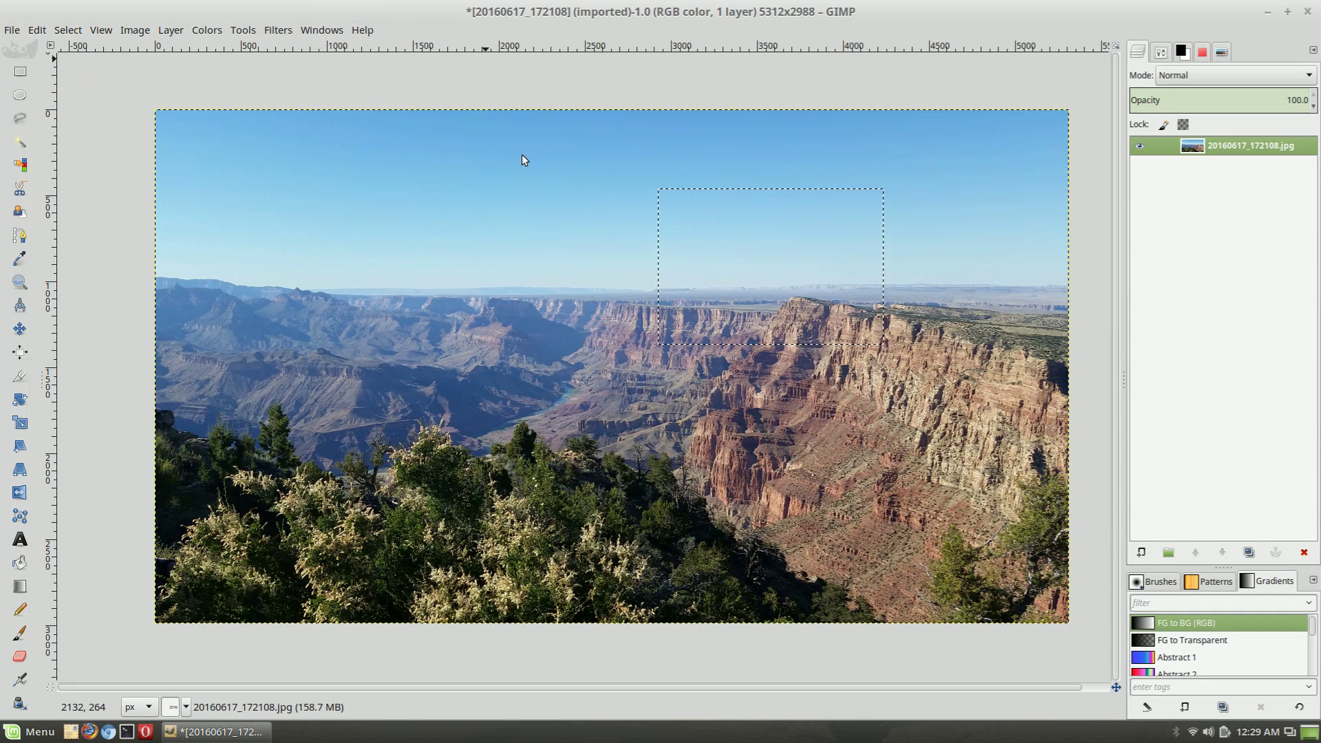
left_click_drag(677, 133, 474, 168)
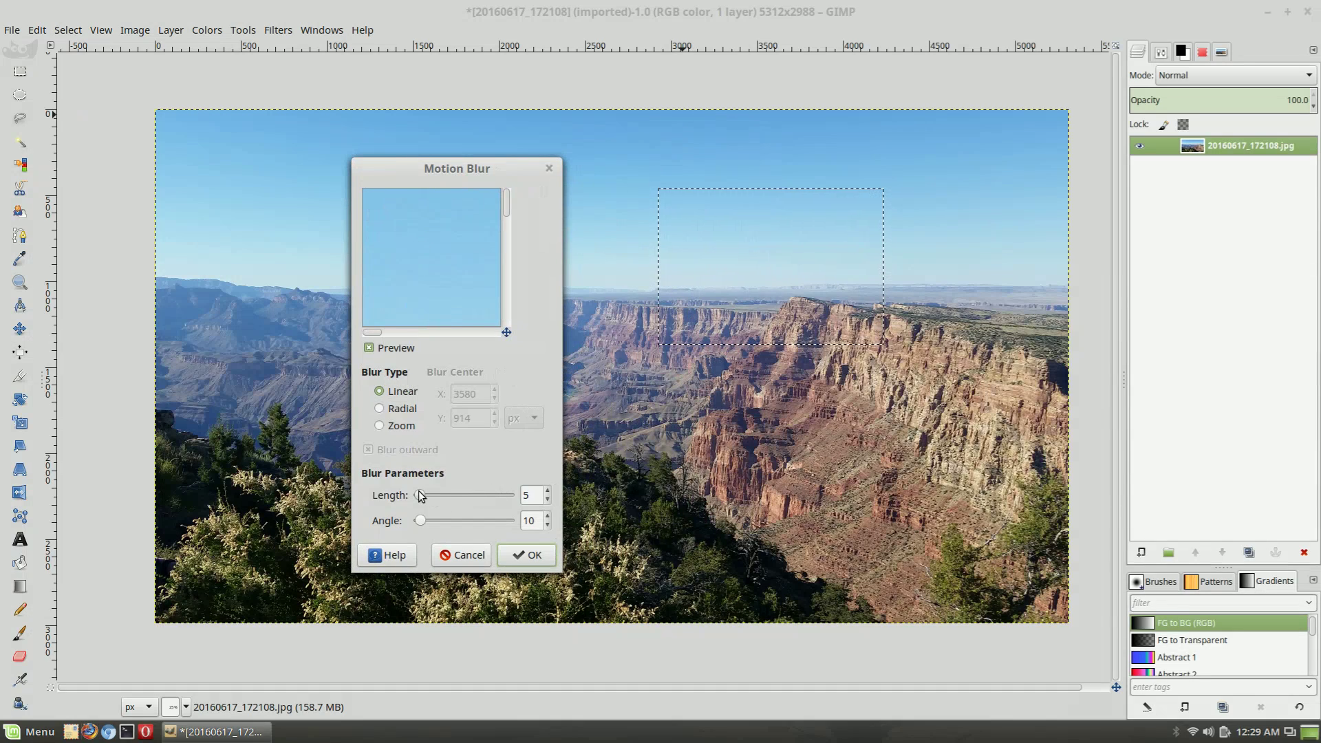
left_click_drag(419, 496, 464, 493)
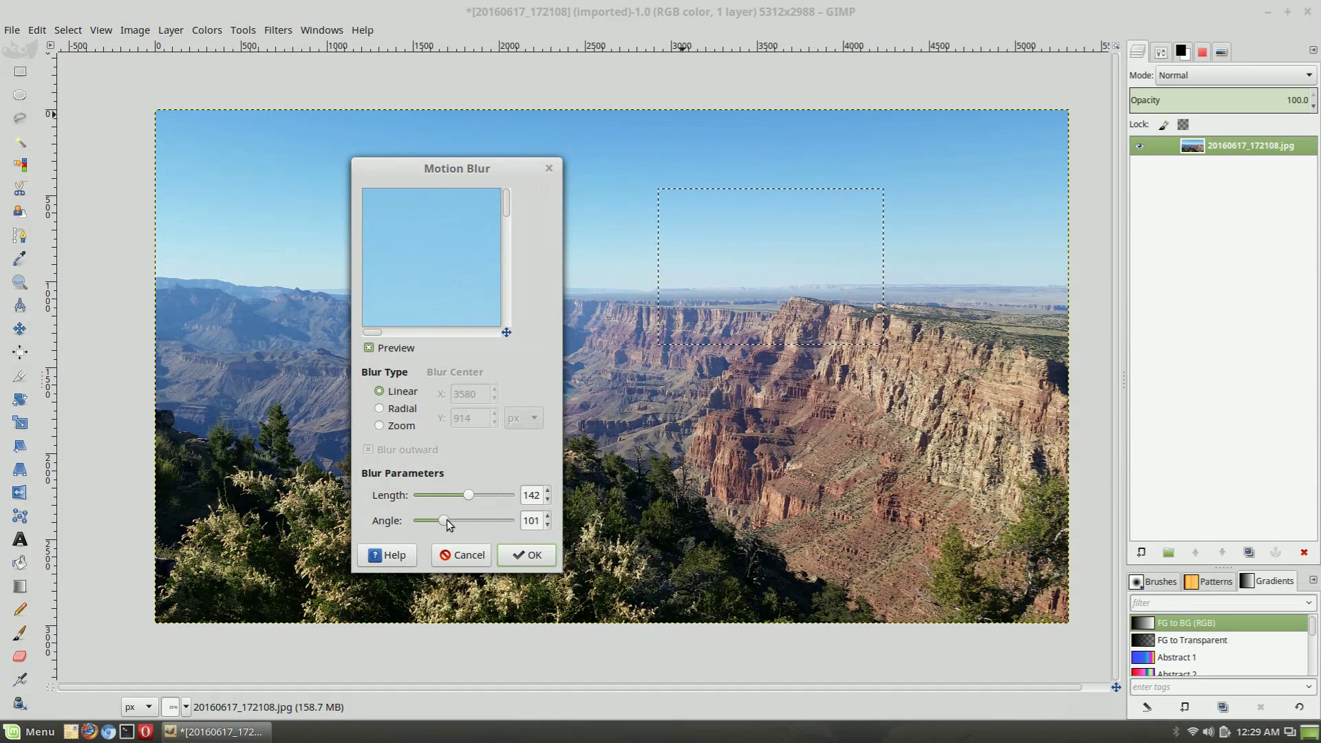
left_click(526, 555)
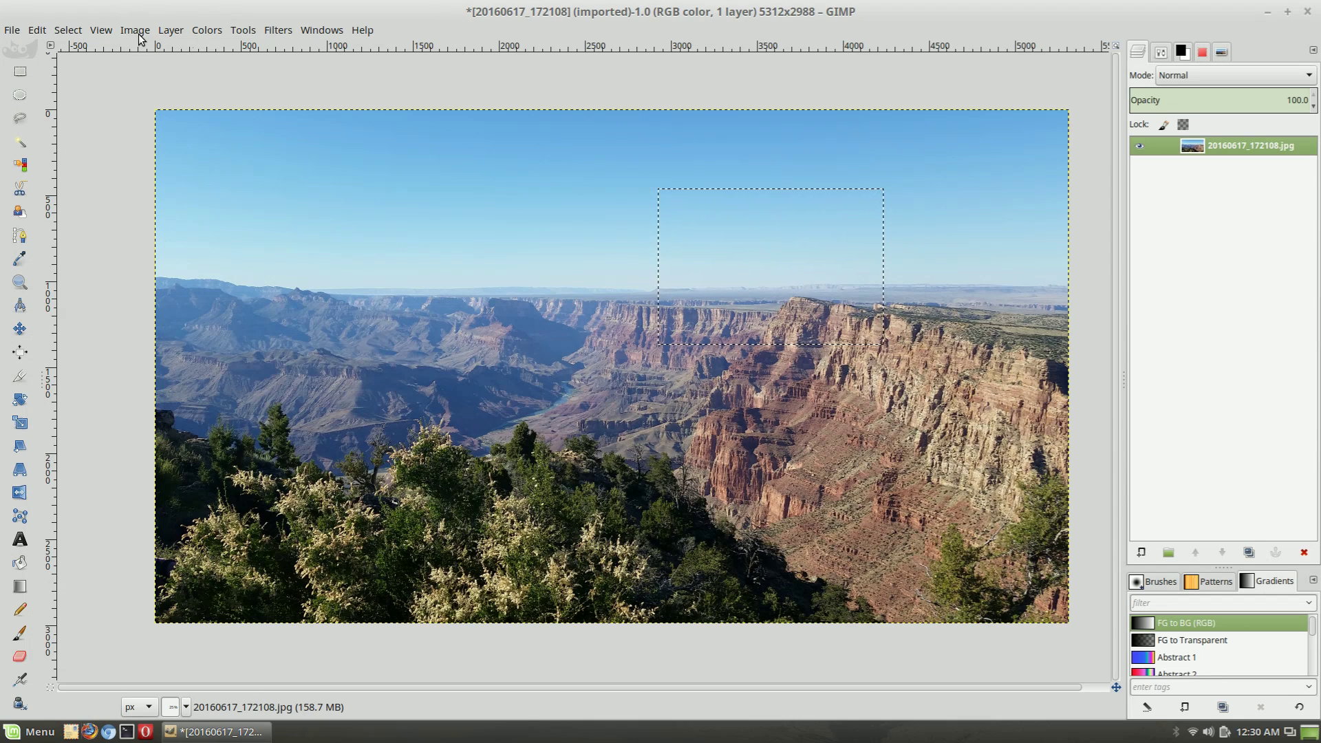
left_click(171, 29)
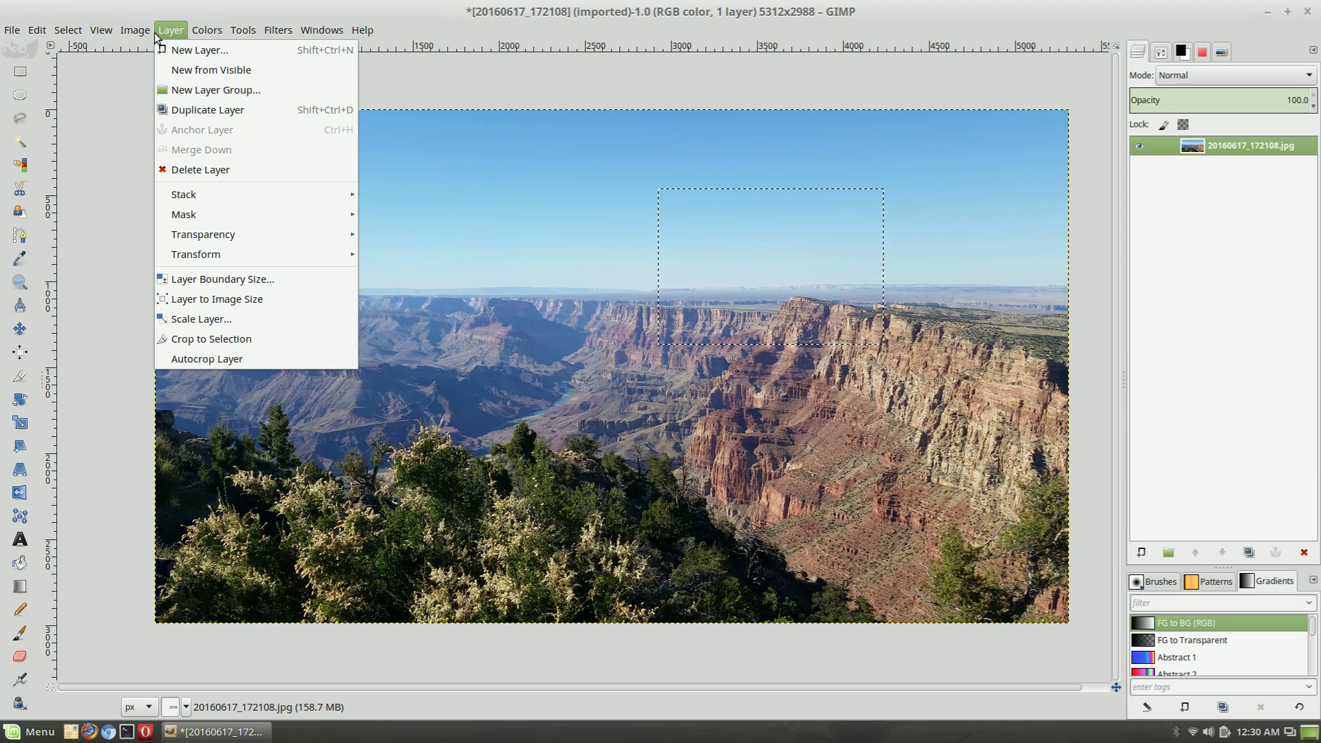
mouse_move(18, 30)
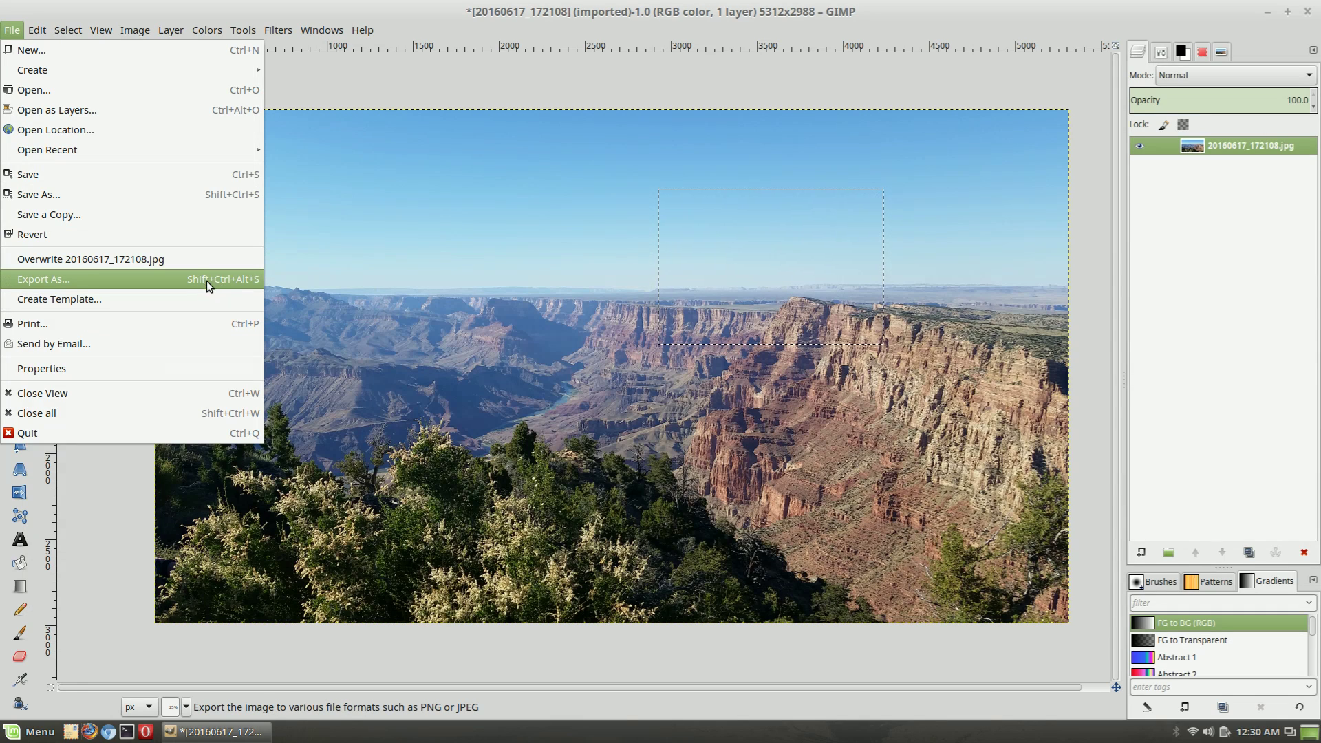
left_click(152, 280)
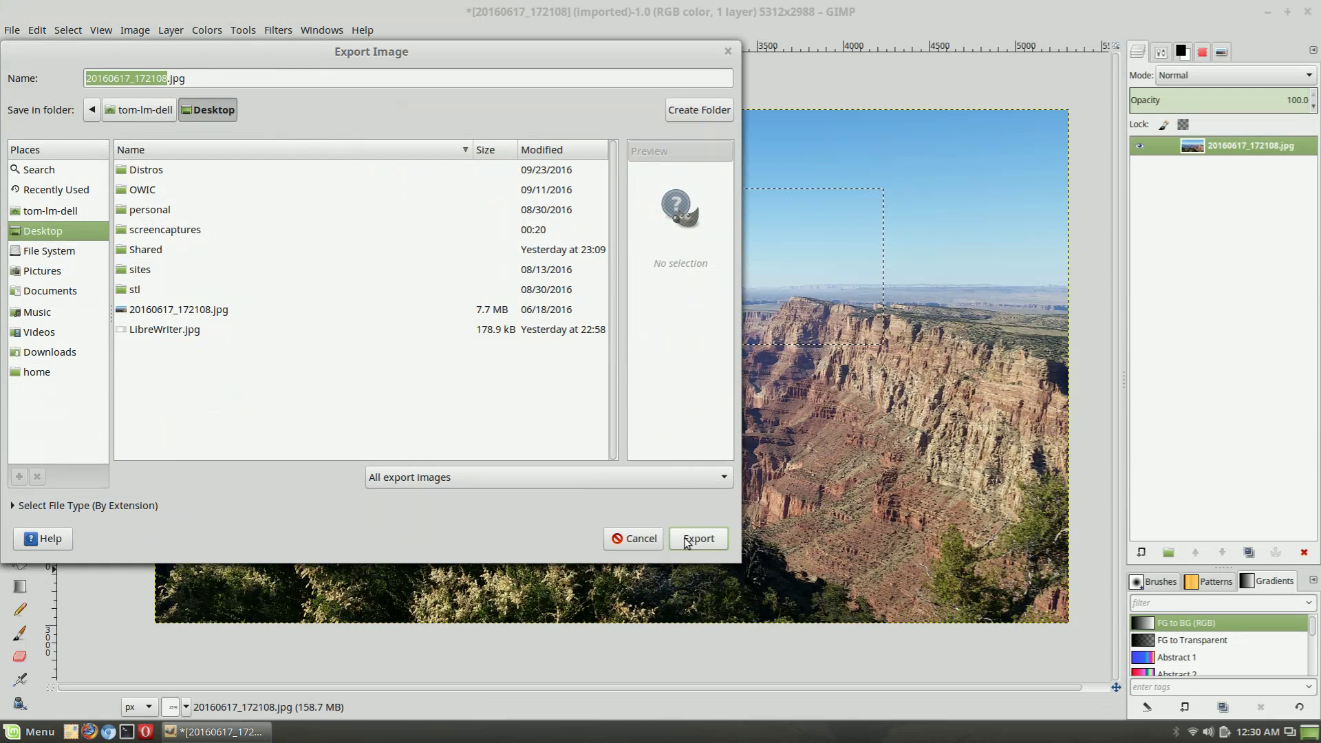
left_click(671, 476)
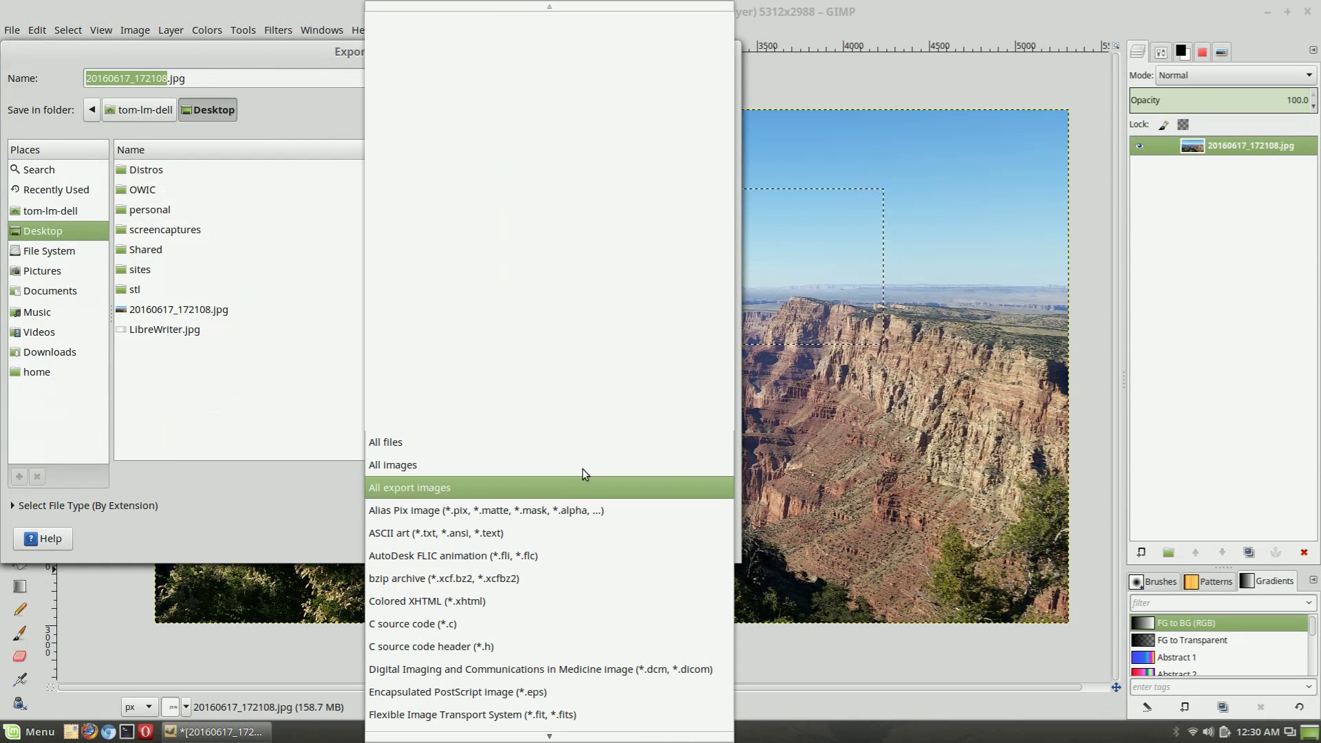
scroll(571, 468, "down", 1)
scroll(578, 482, "down", 3)
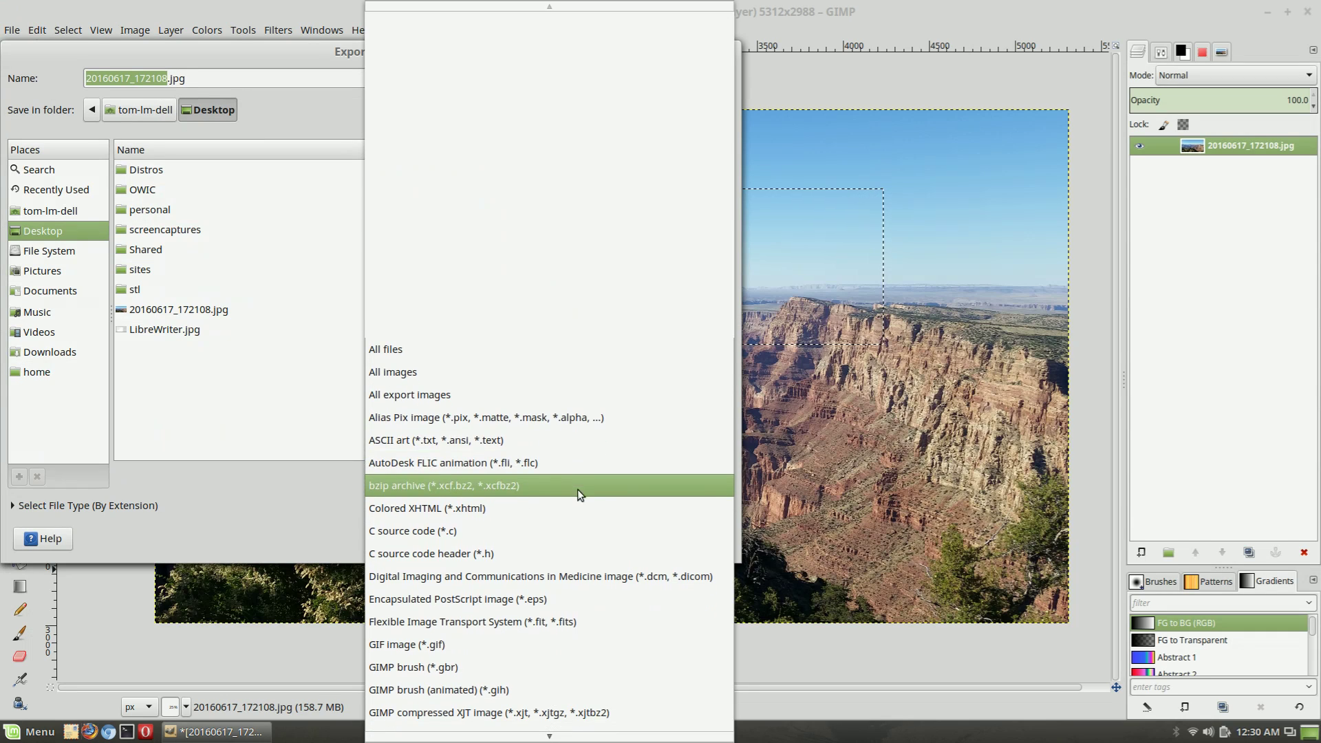
scroll(557, 647, "down", 4)
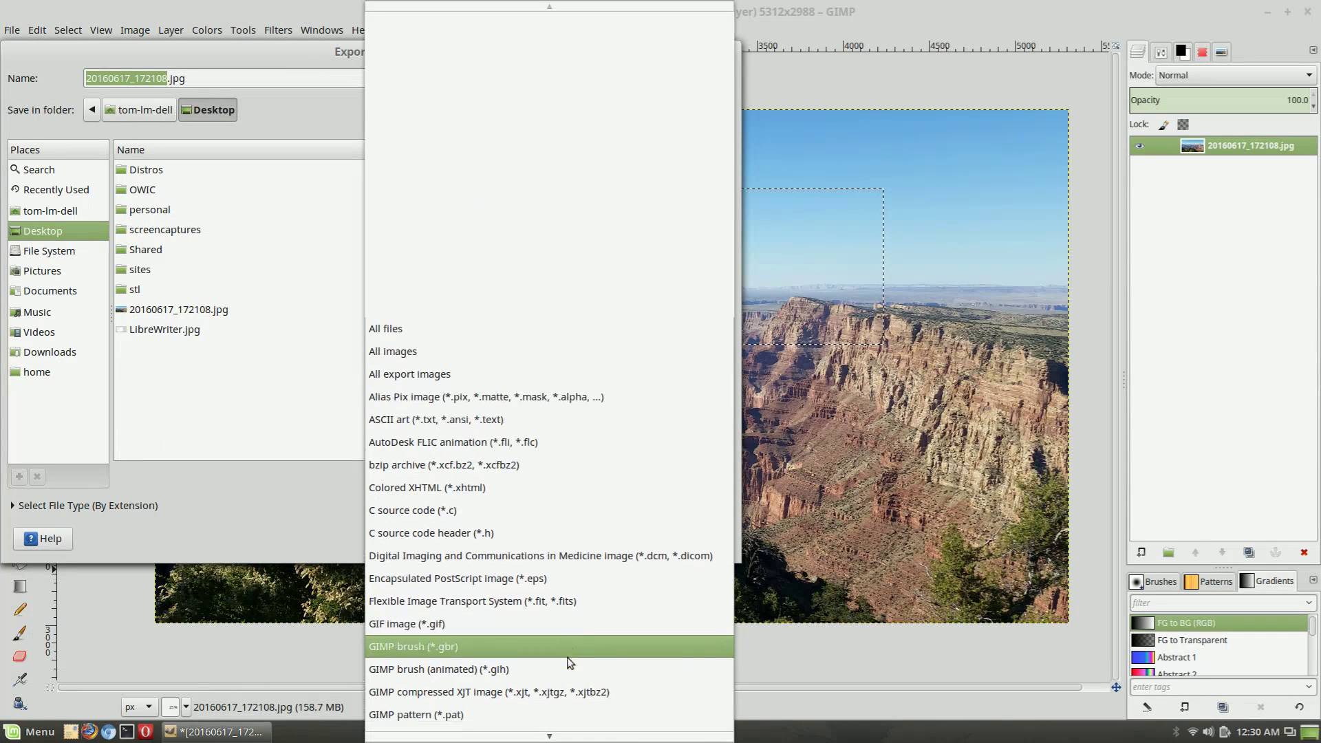
scroll(567, 654, "down", 2)
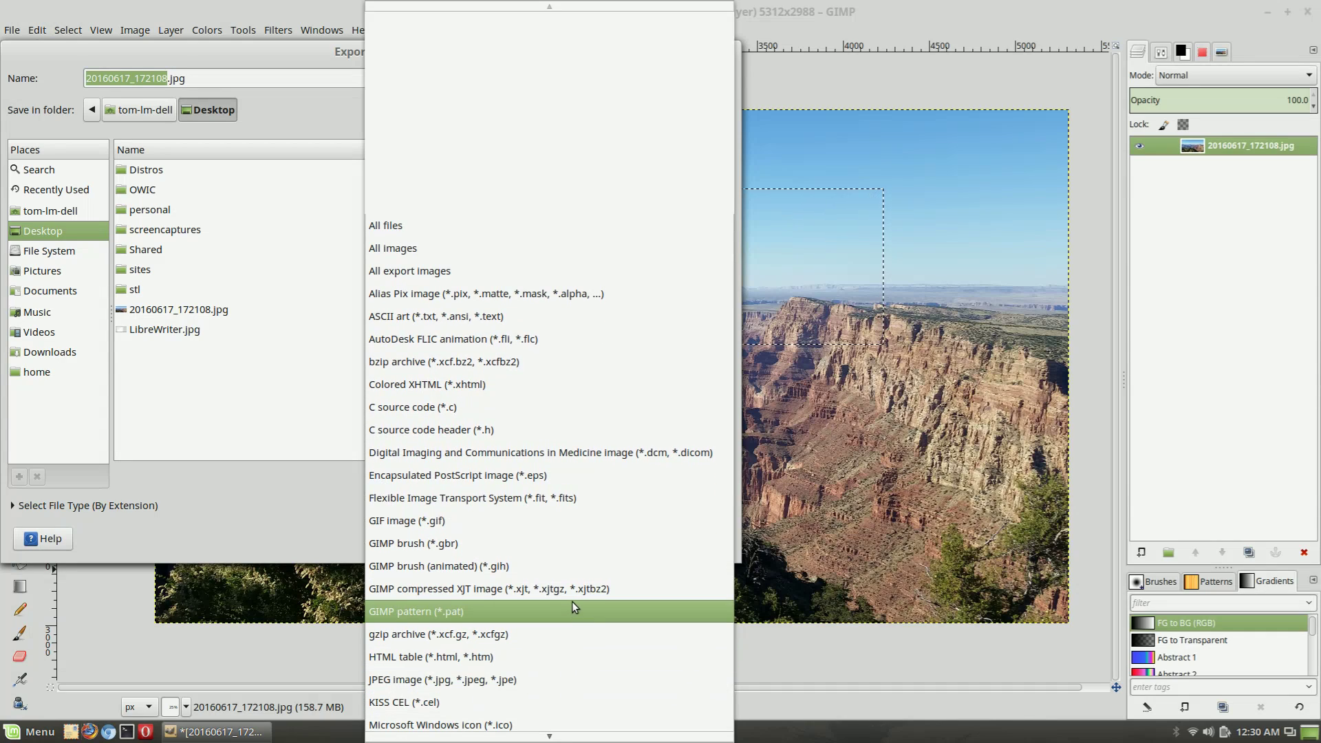
scroll(557, 613, "down", 2)
left_click(527, 637)
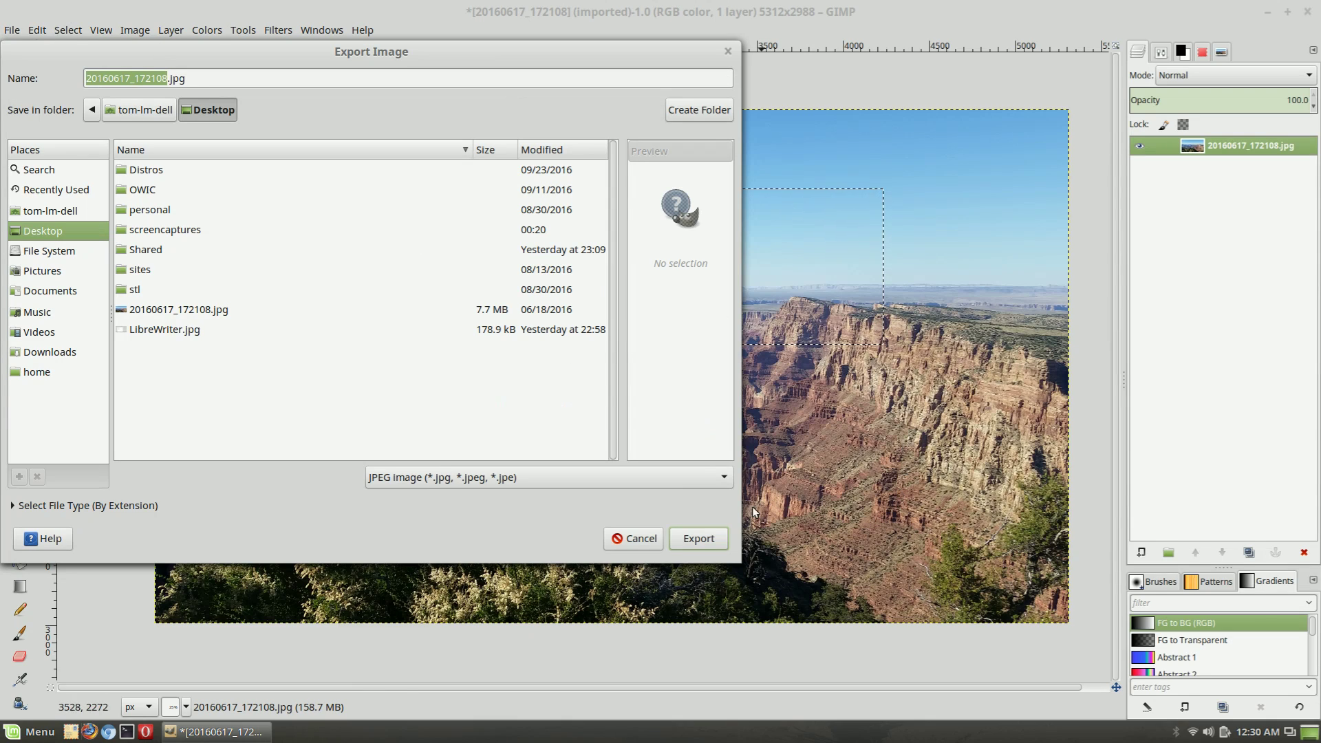
left_click(712, 543)
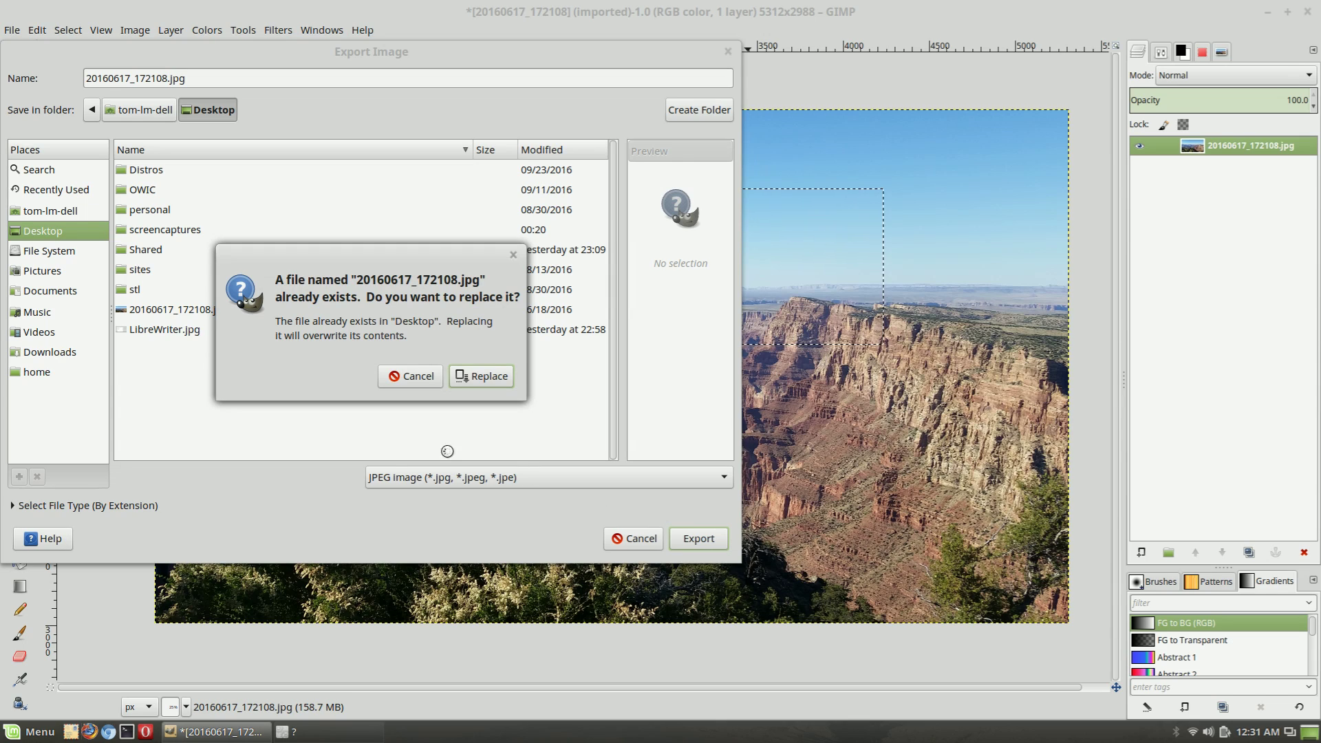
left_click(417, 377)
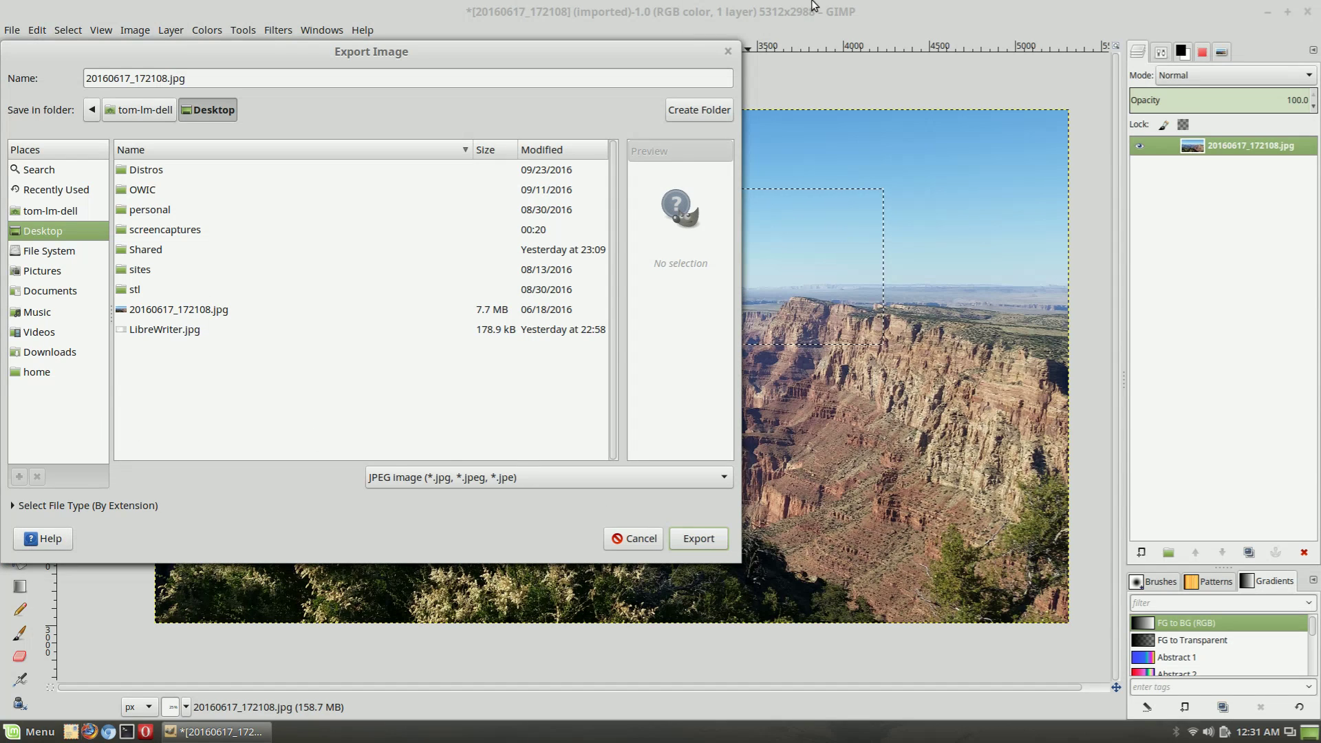
left_click(728, 52)
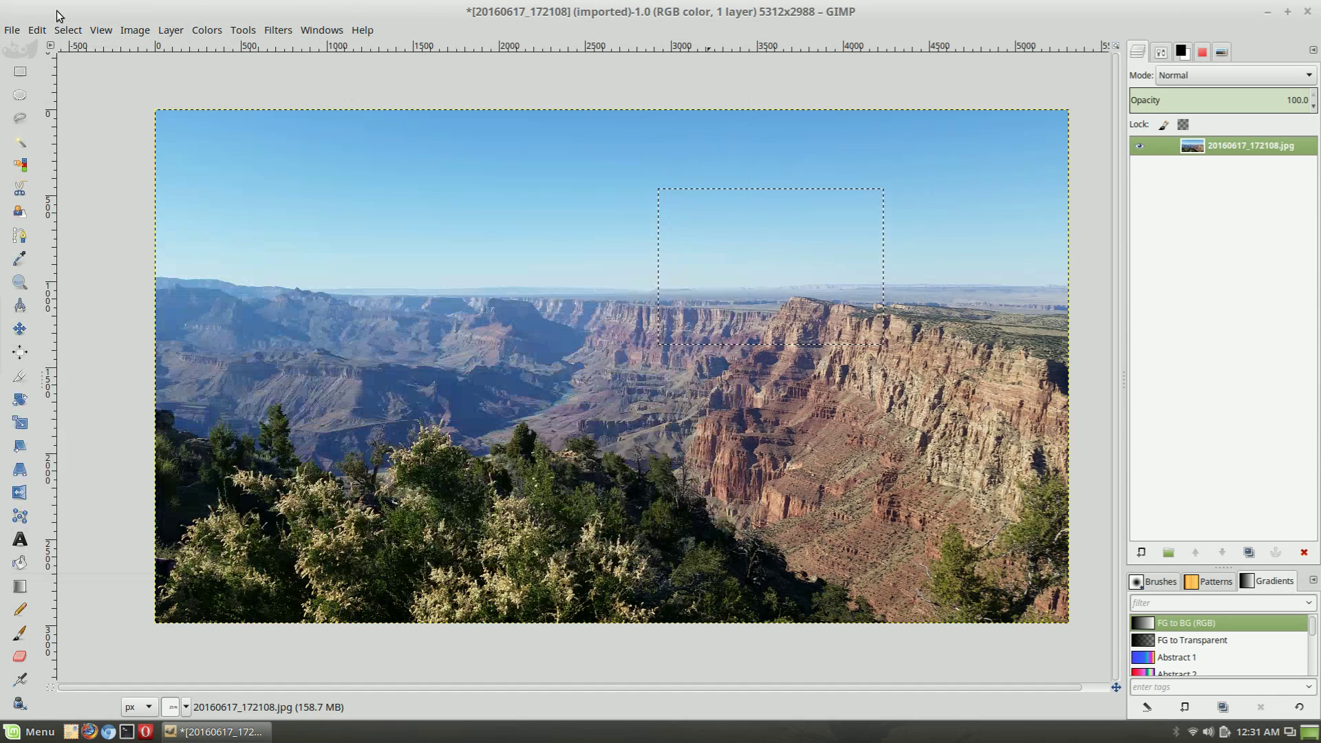
left_click(12, 30)
left_click(53, 192)
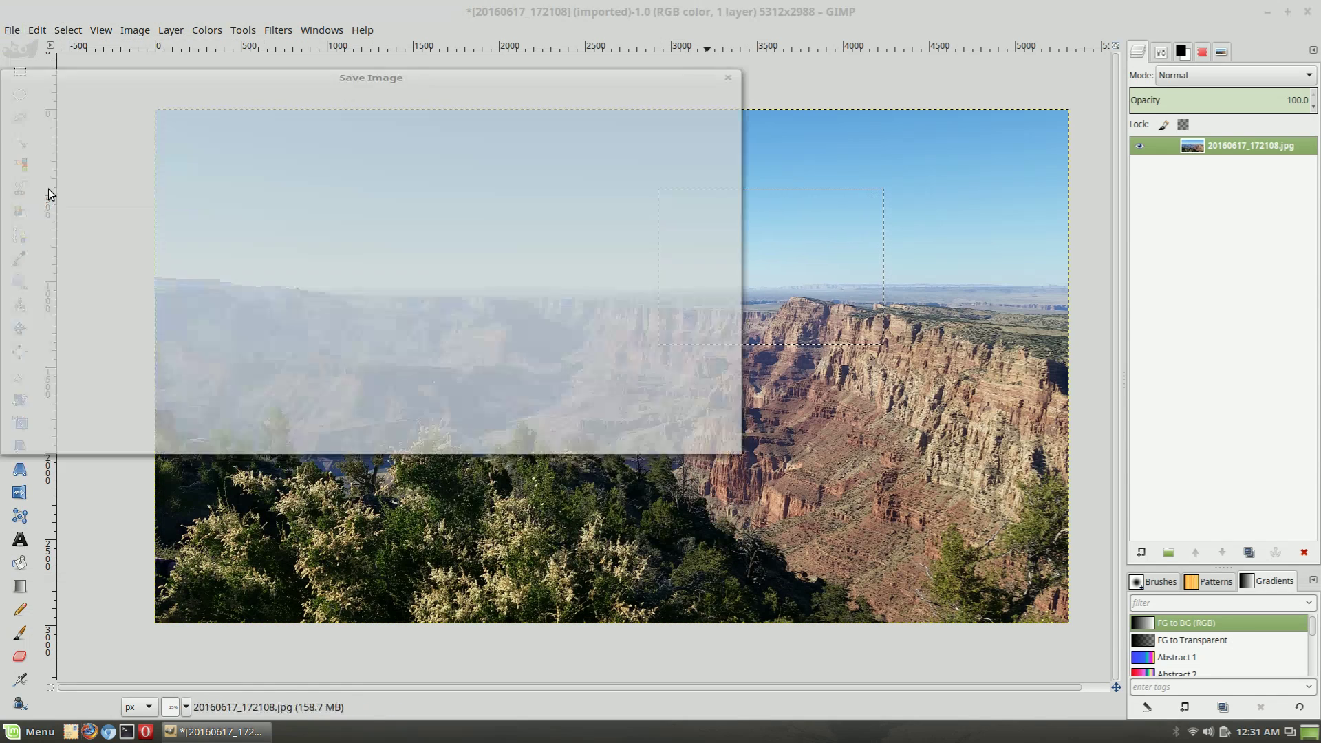
left_click(675, 436)
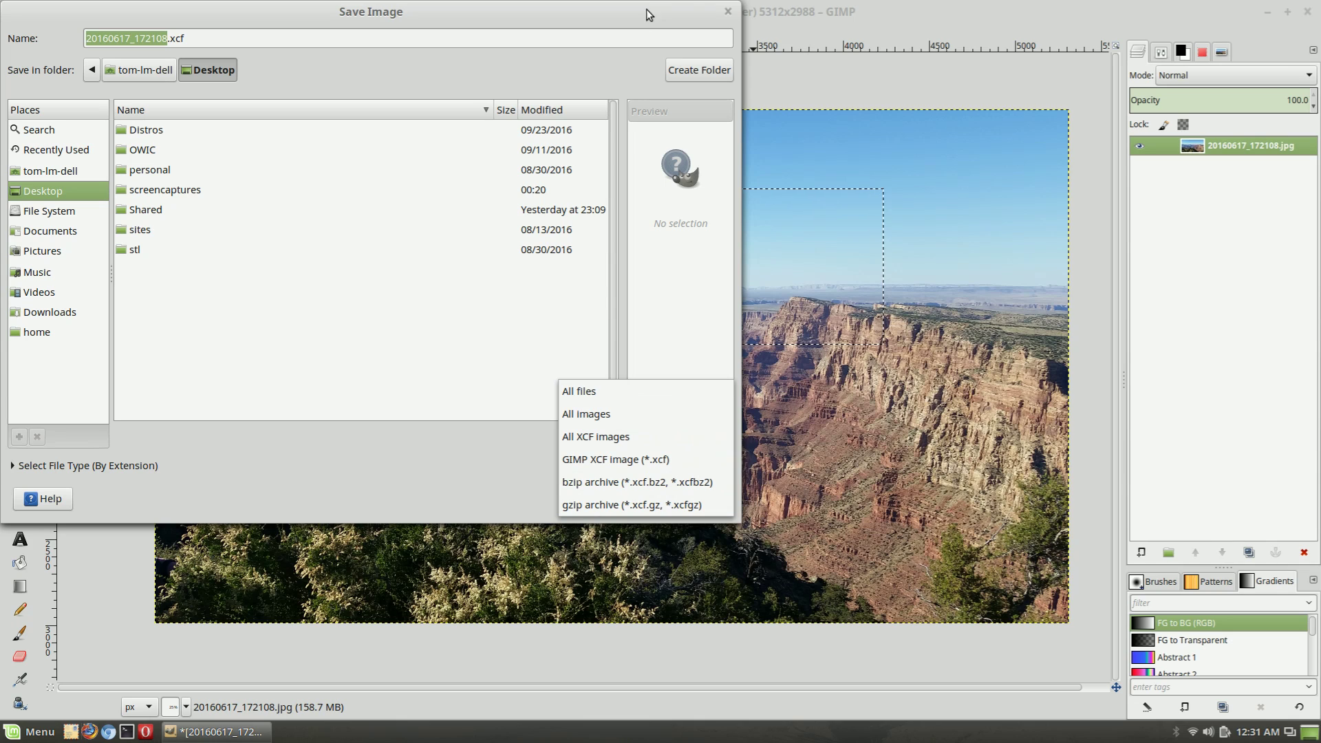
left_click(729, 16)
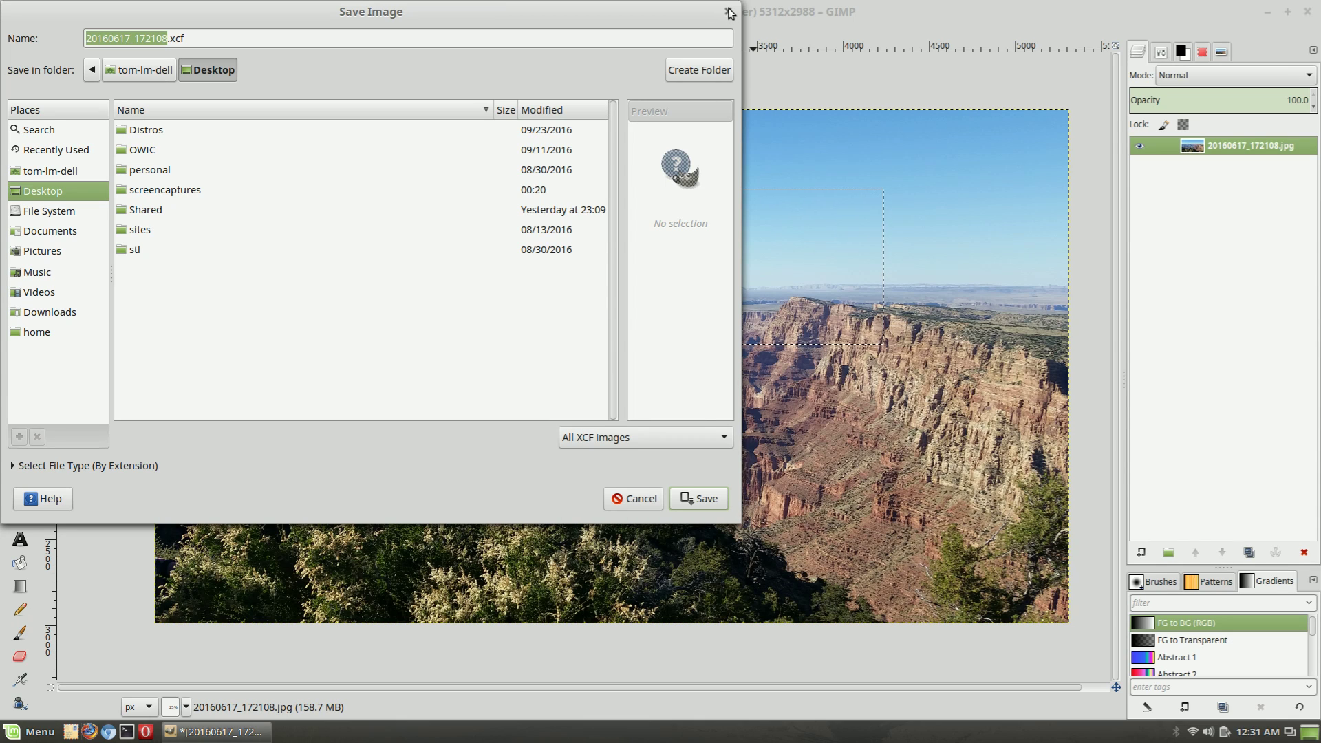
left_click(728, 11)
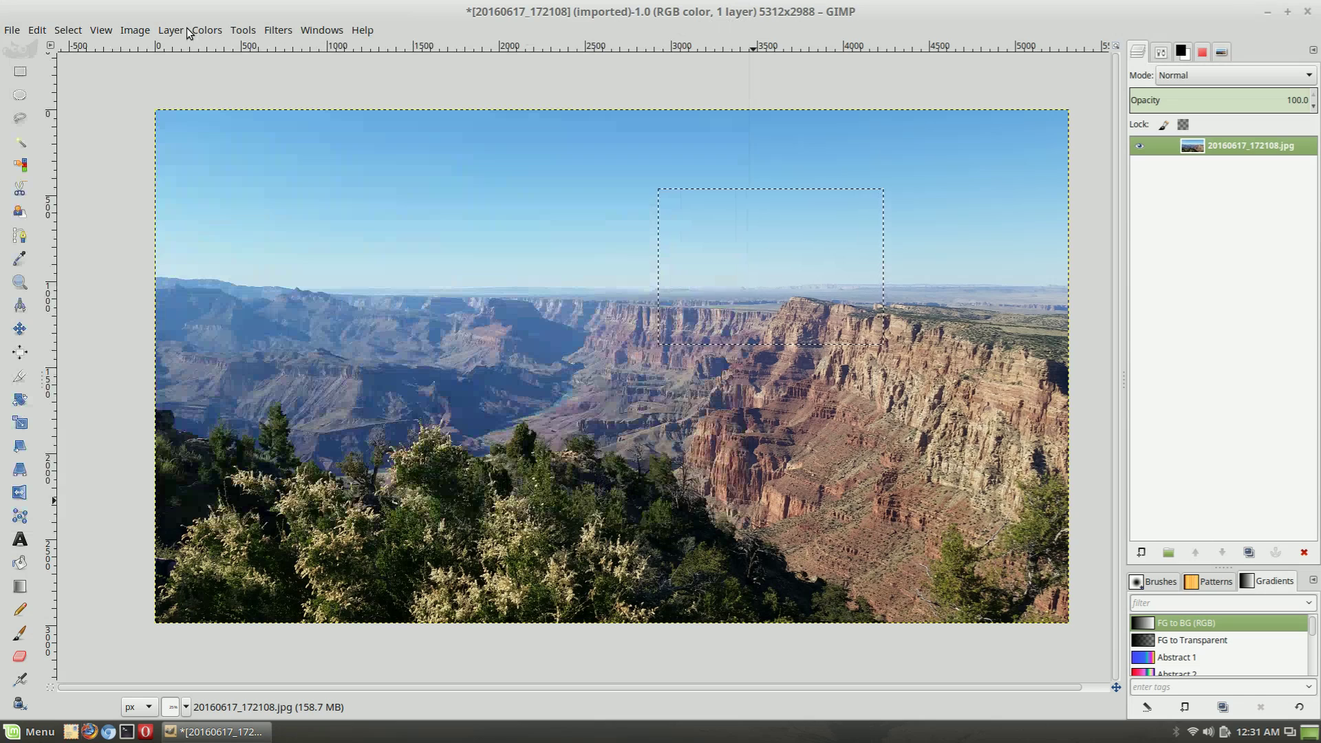
Reopen Export As and browse the file-type list, leaving JPEG image selected
left_click(12, 30)
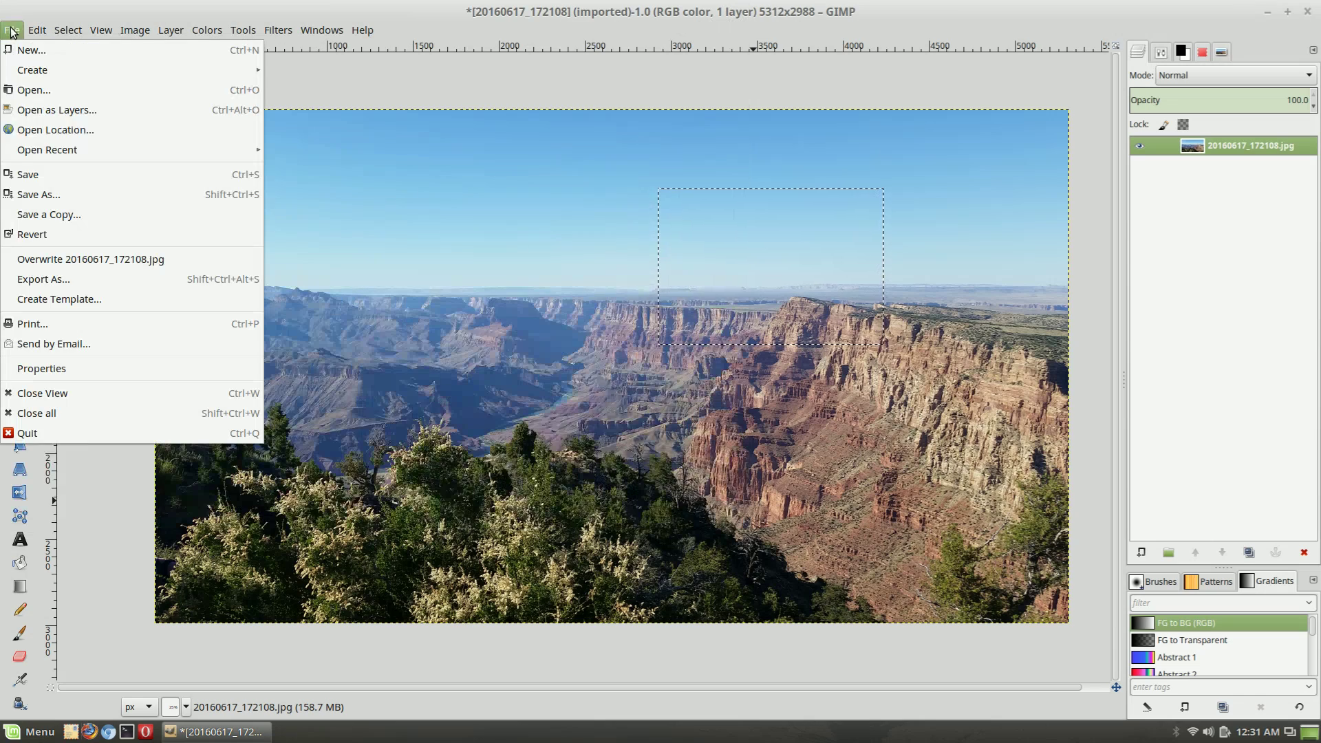
left_click(88, 278)
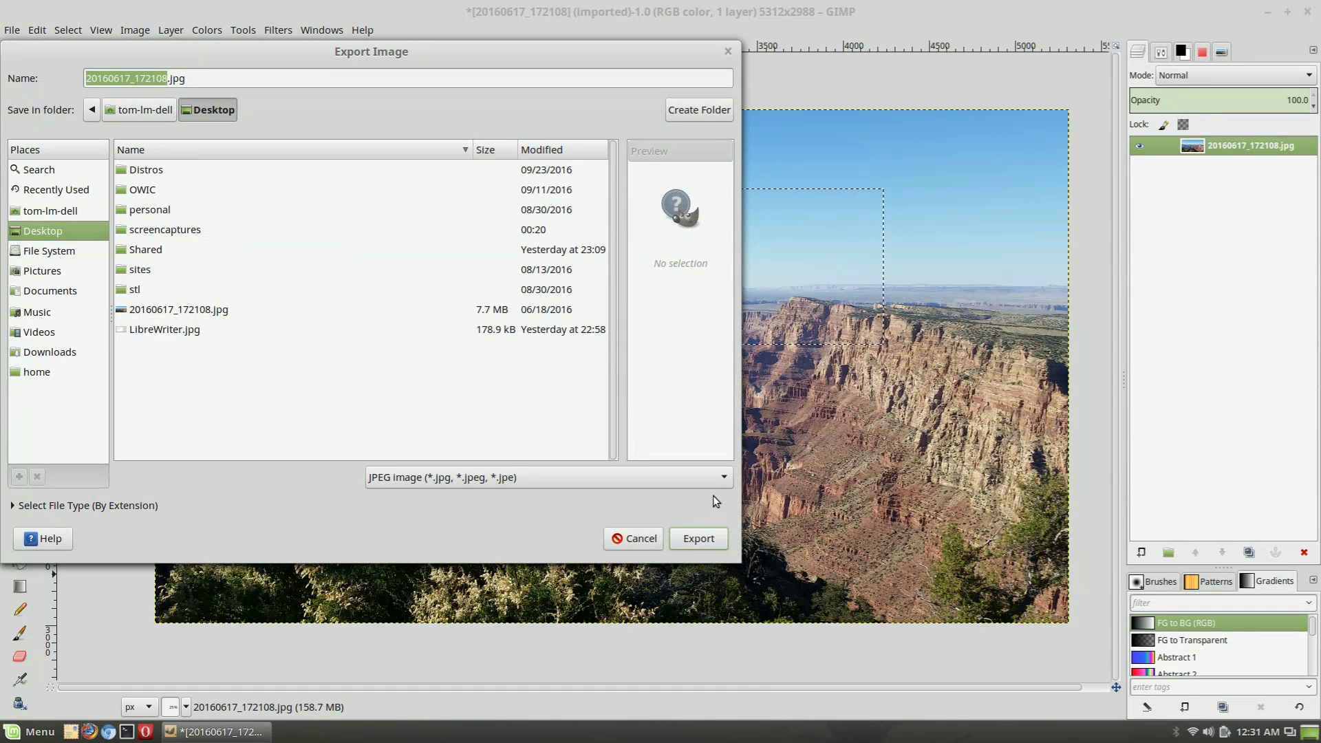
left_click(714, 478)
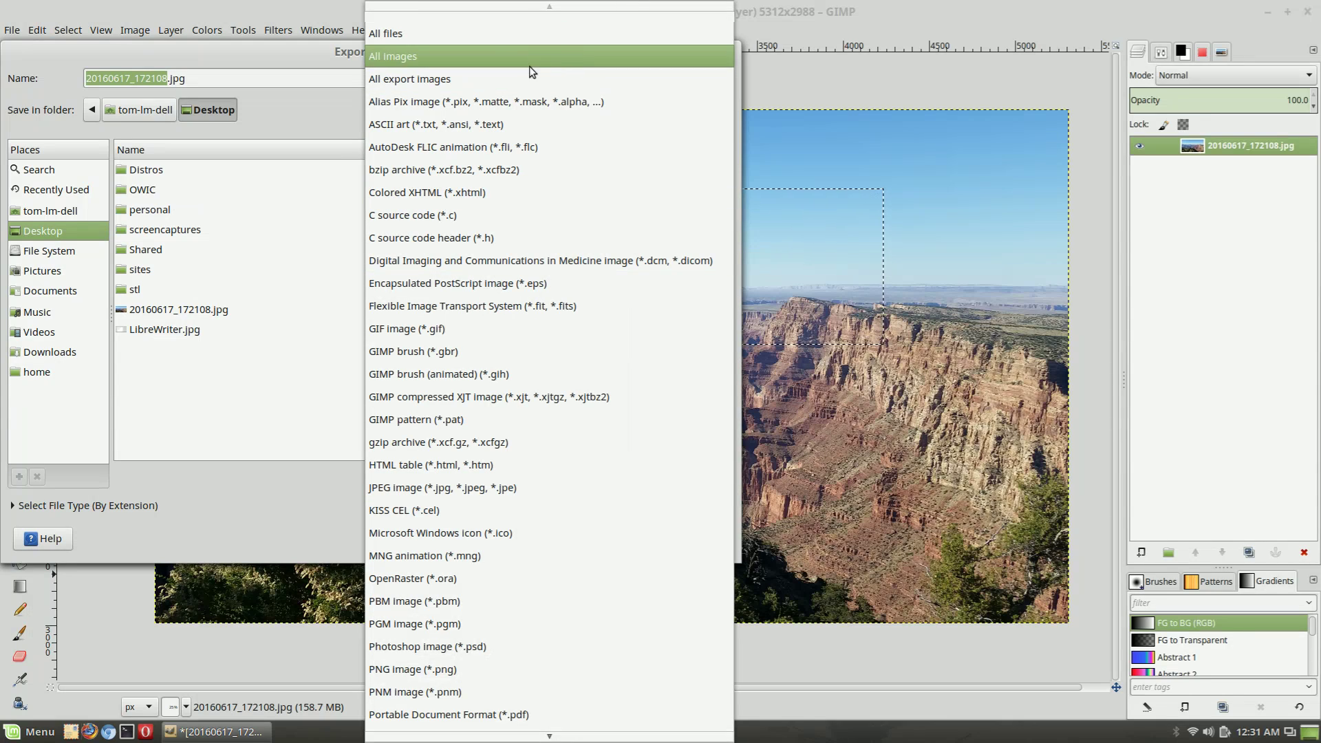
scroll(588, 353, "down", 2)
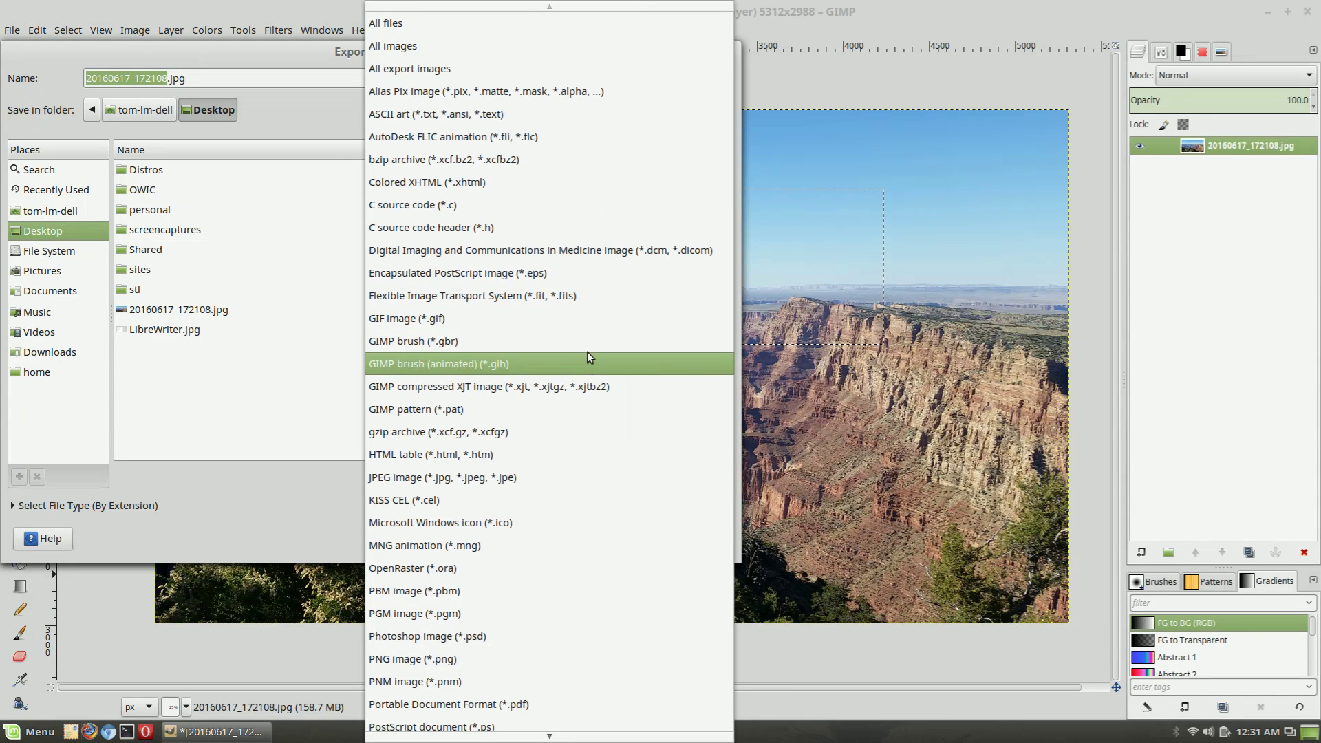
scroll(588, 371, "down", 1)
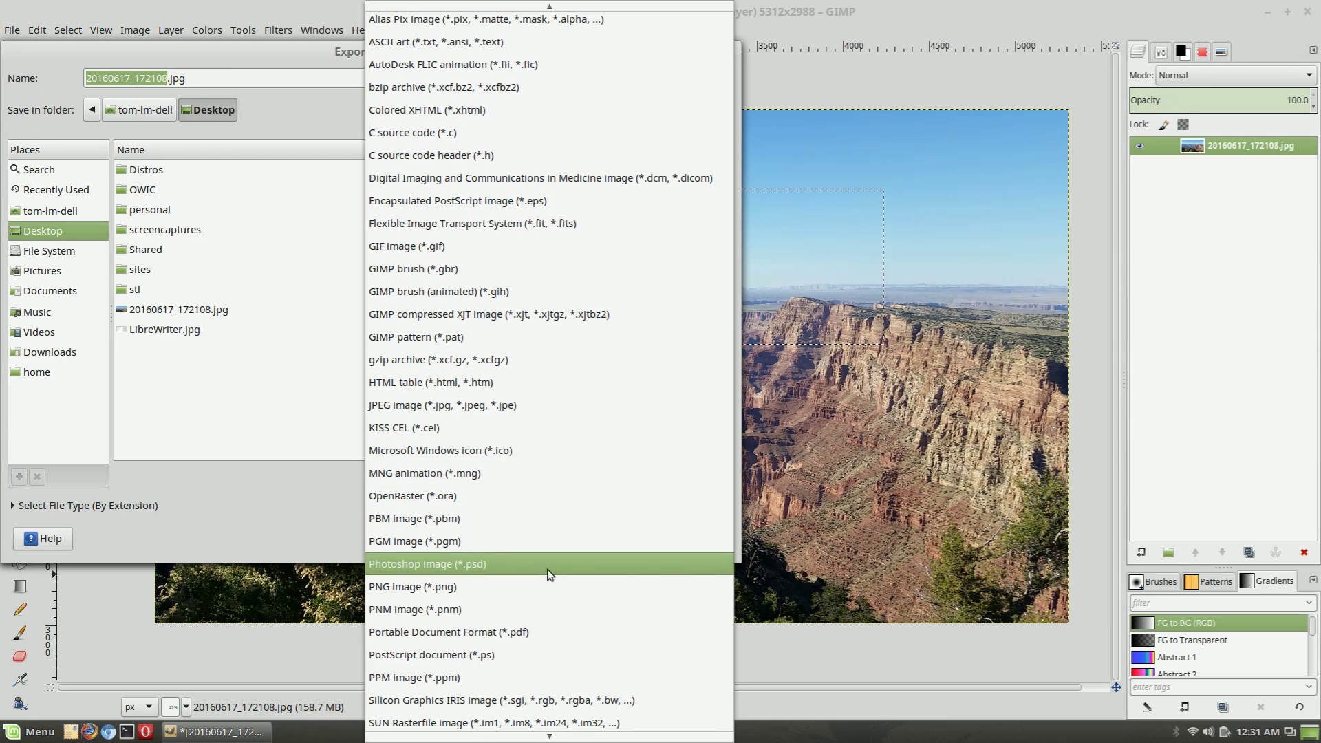
scroll(560, 523, "down", 2)
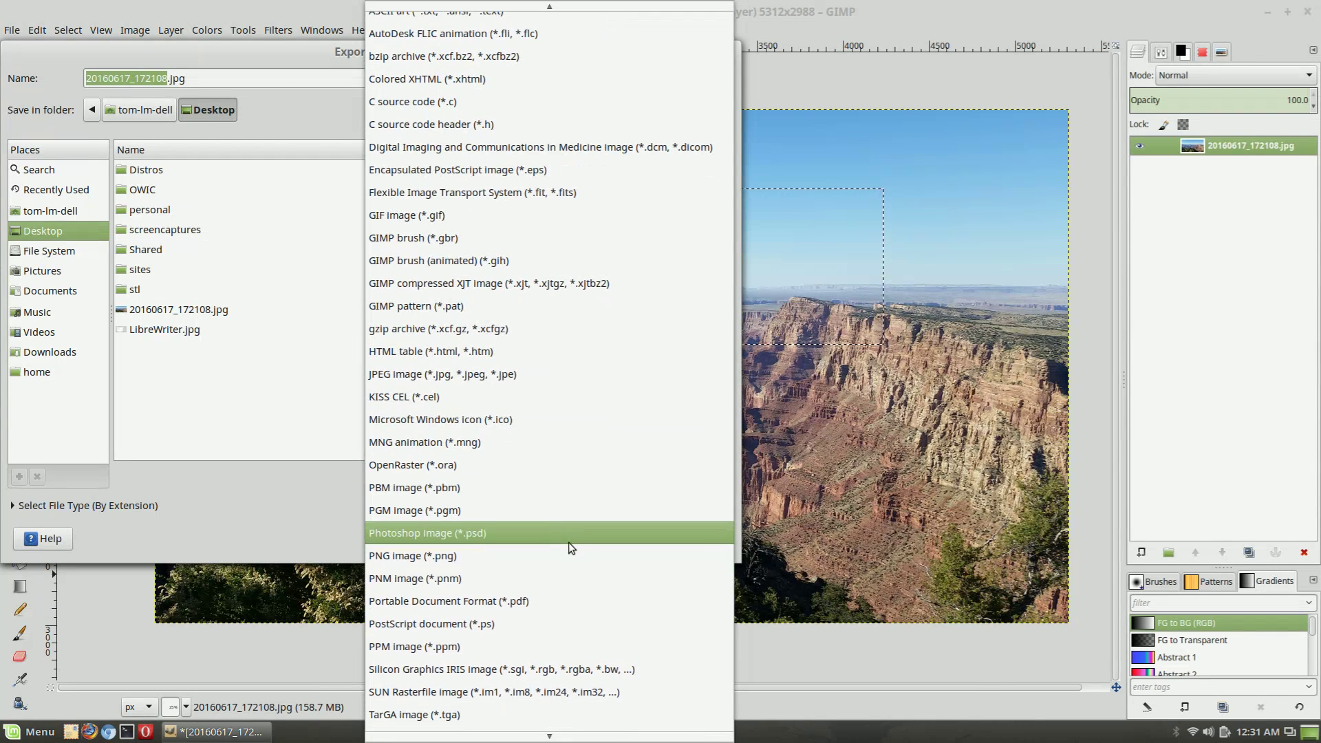
scroll(568, 543, "down", 1)
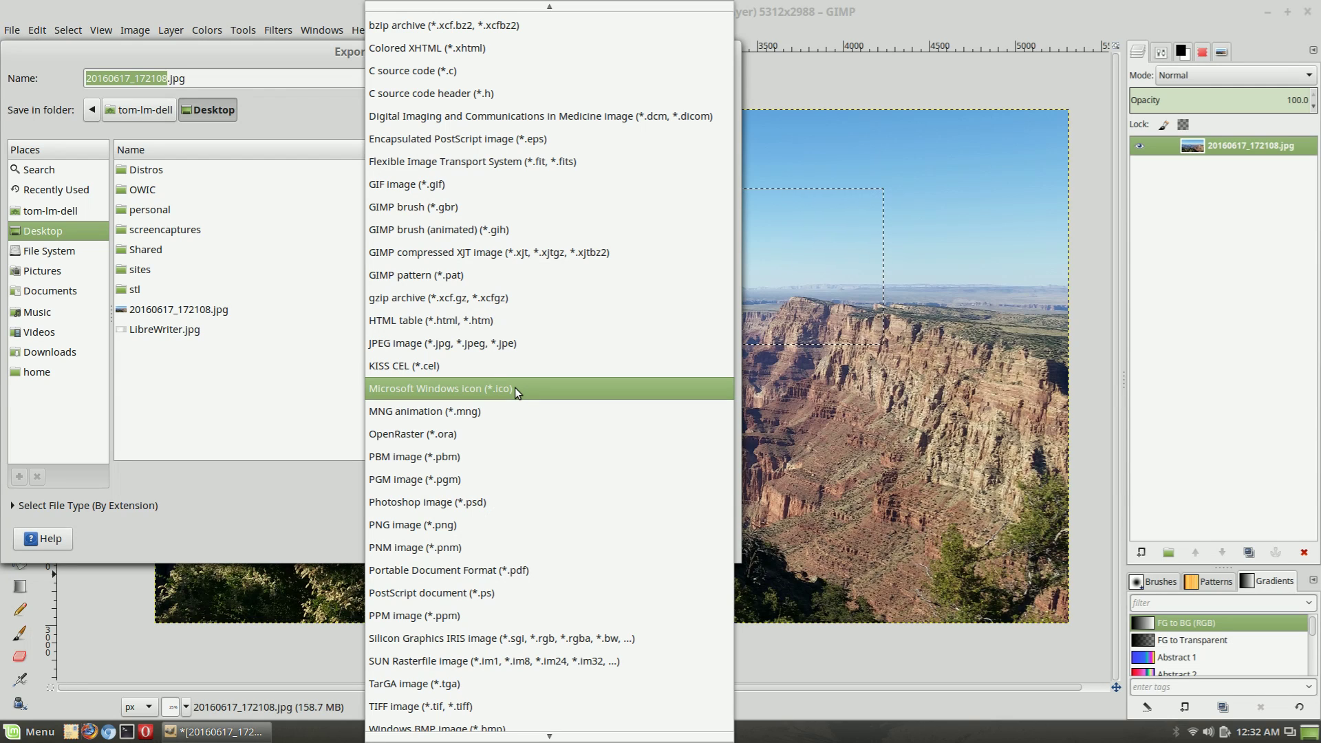
scroll(523, 496, "down", 3)
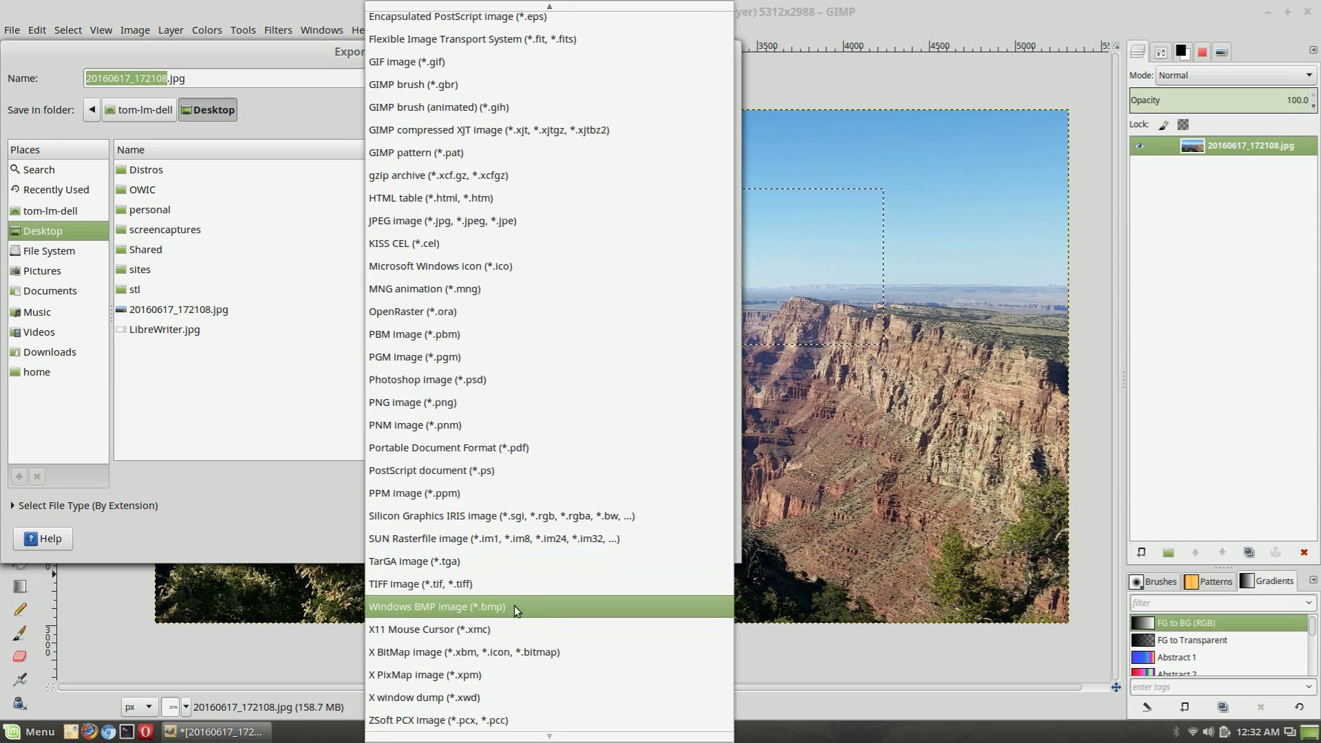
scroll(550, 399, "up", 2)
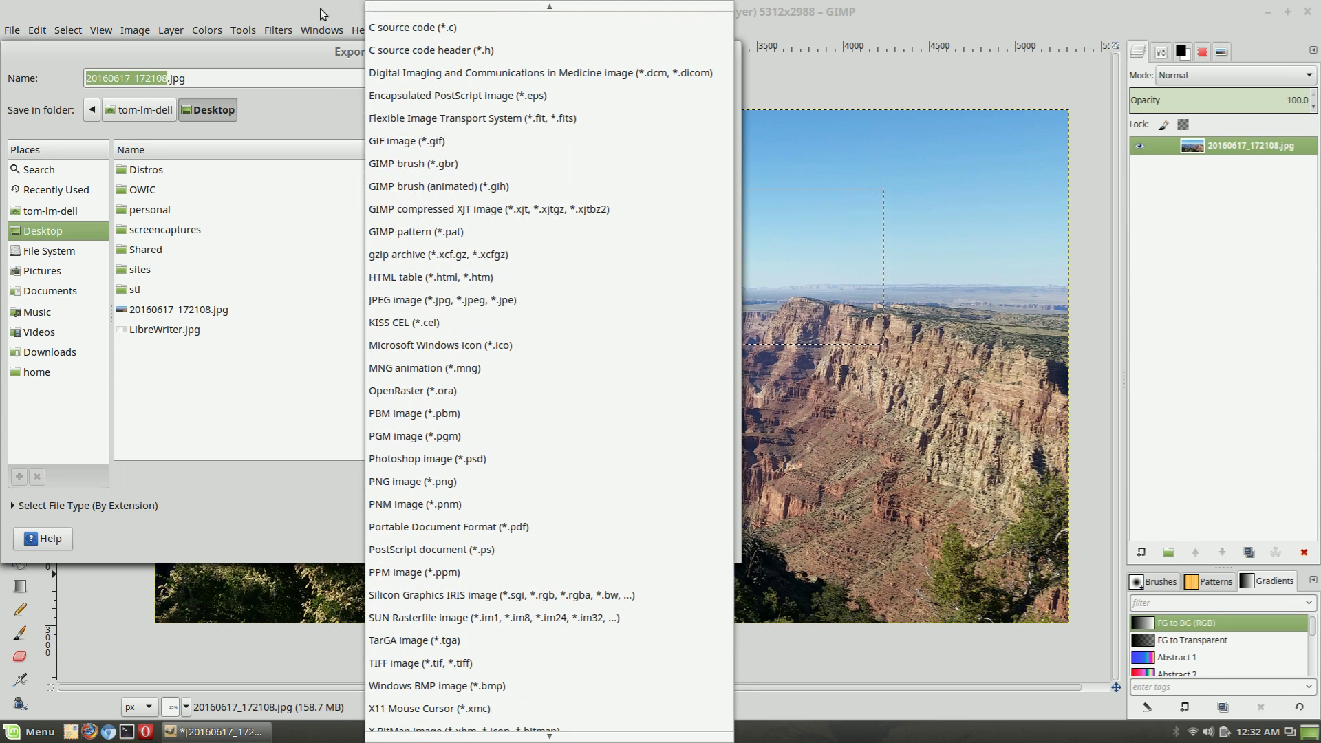
left_click(278, 55)
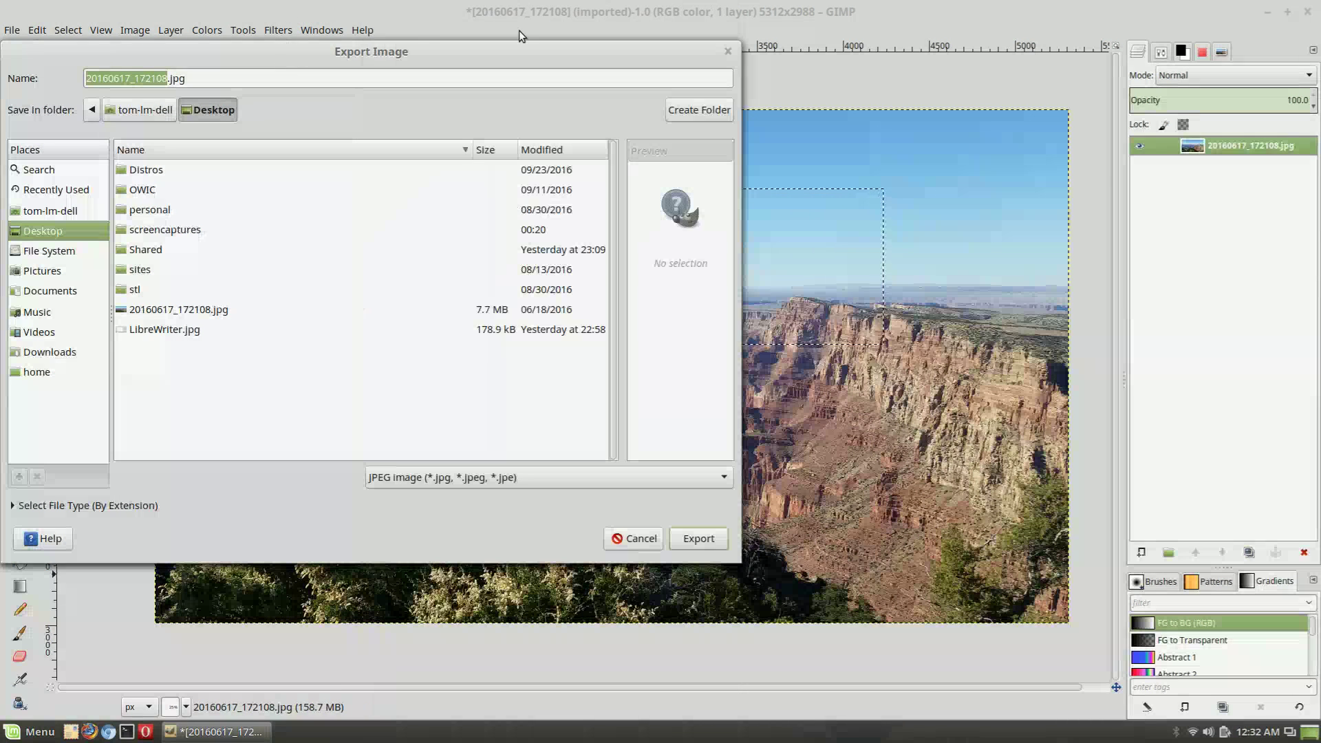
Dismiss the Export Image dialog and preview a Colorize cyan tint (hue 180, saturation 50, lightness 0) on the selected rectangle
left_click(731, 54)
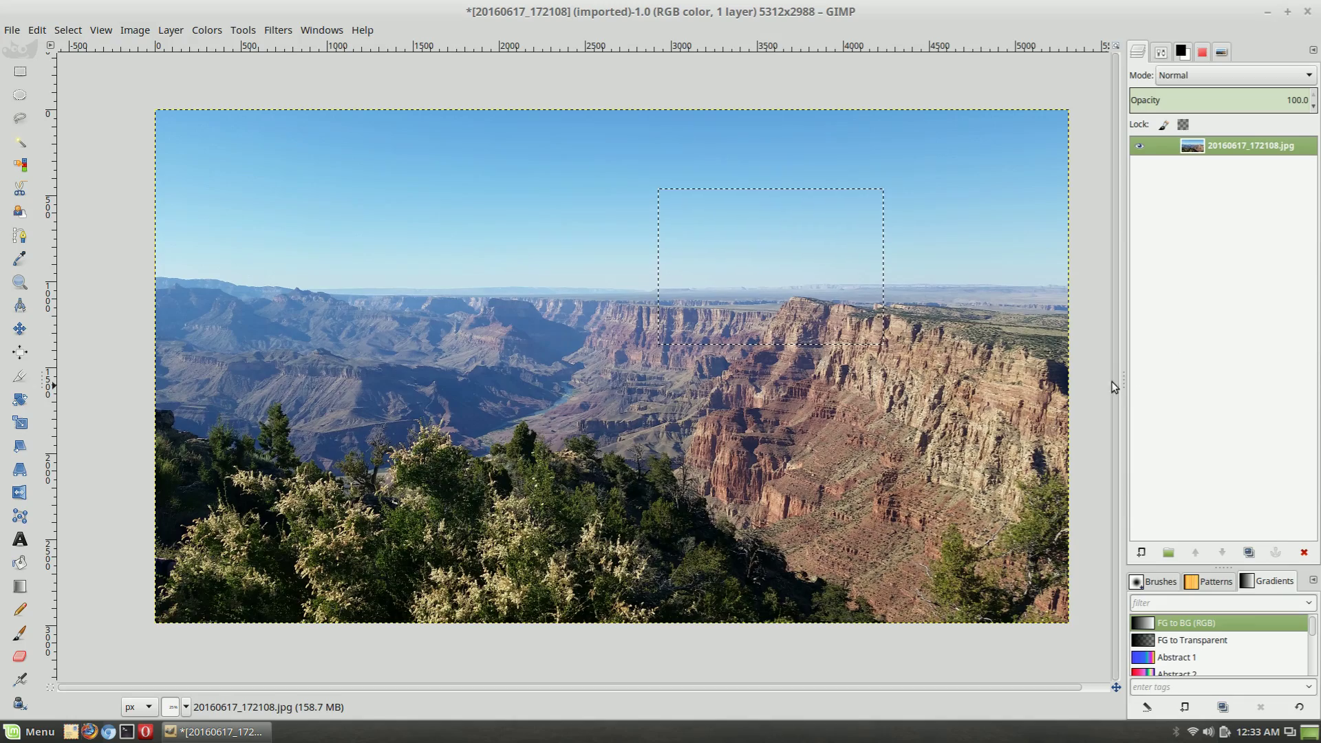
left_click(1100, 396)
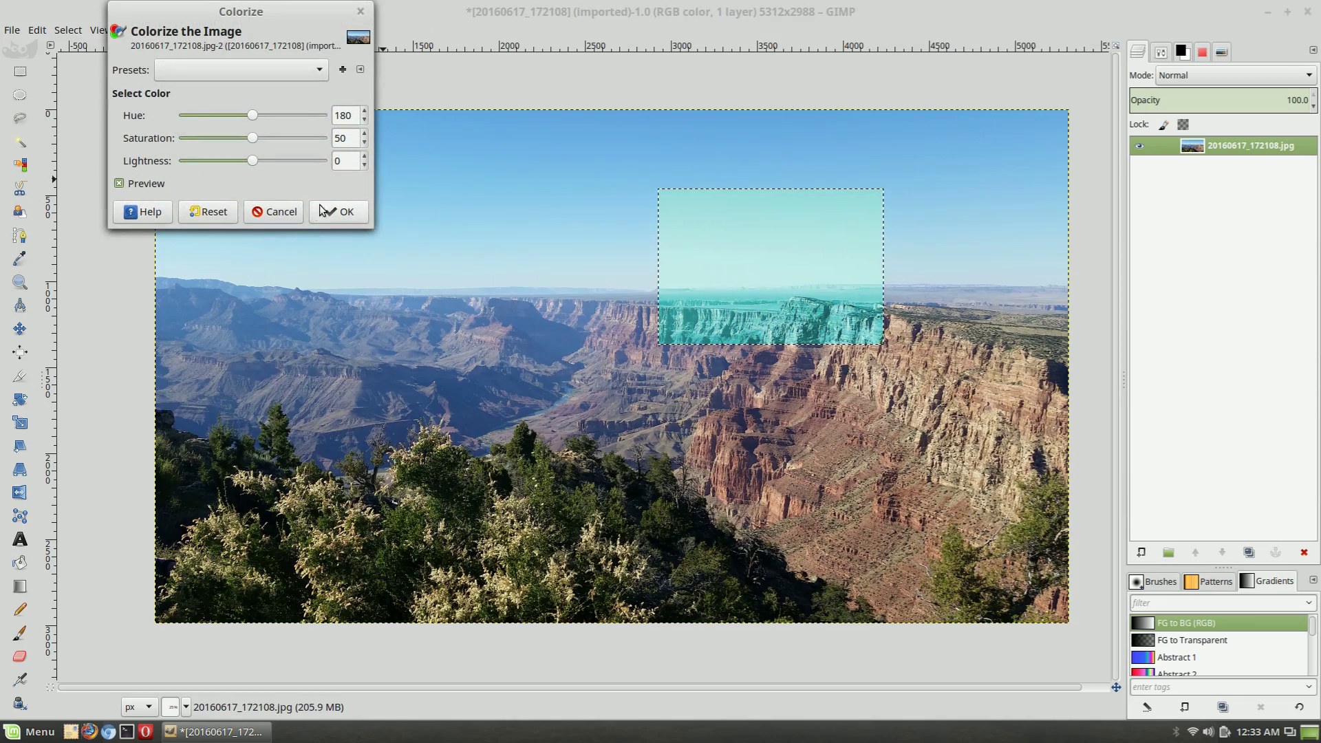